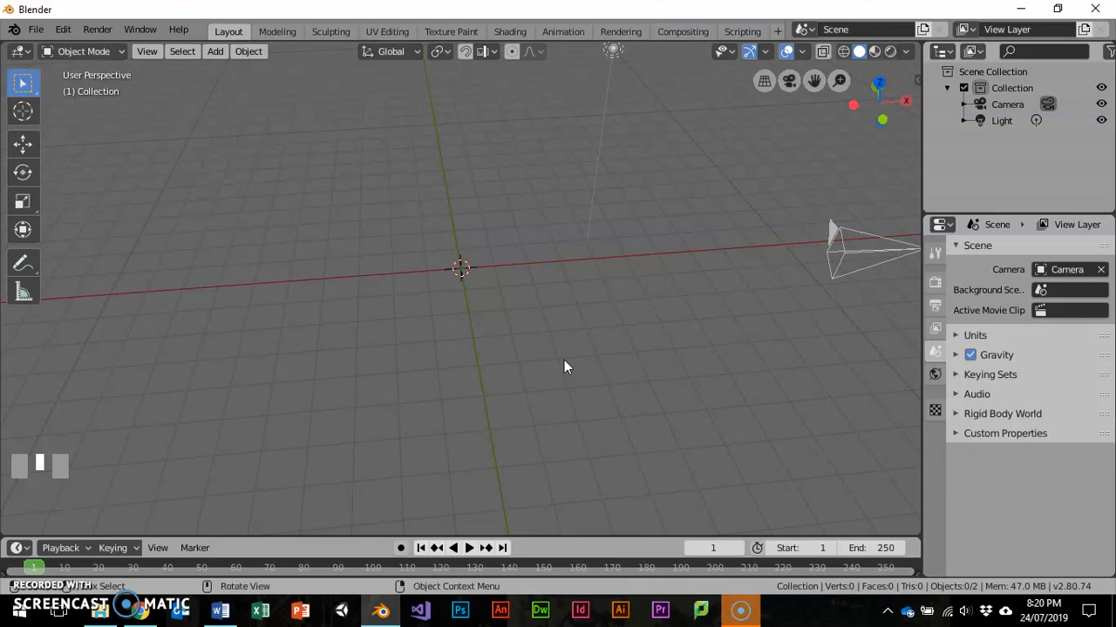
# - Add a UV sphere at the origin and scale it to about 2.09 in X and Y, keeping its Z height
pyautogui.hotkey('shift', 'a')
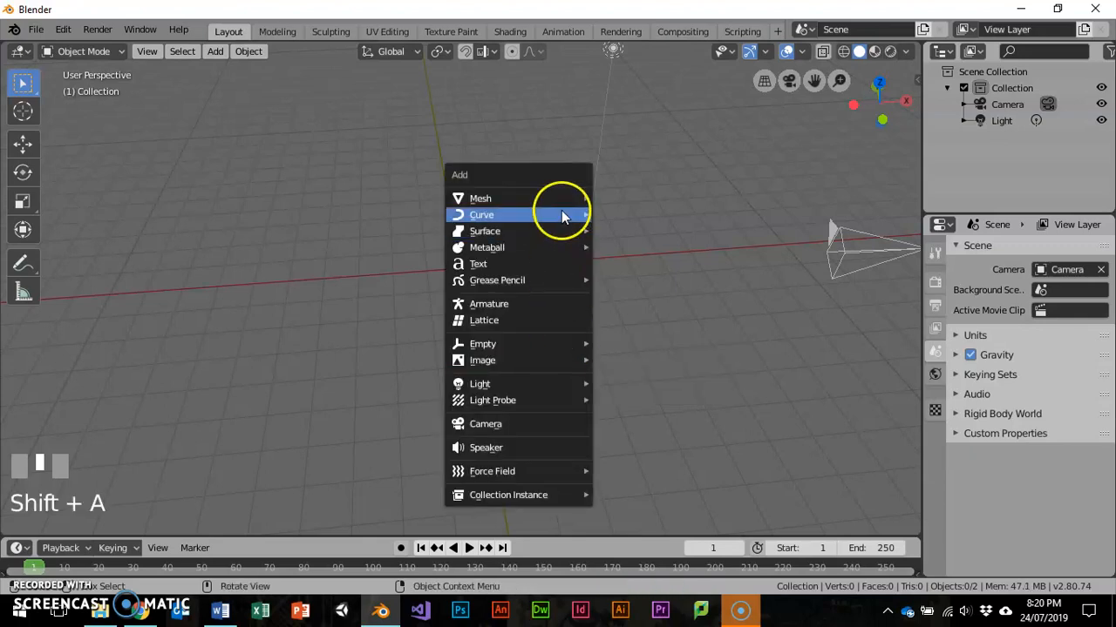
pyautogui.moveTo(566, 199)
pyautogui.click(645, 248)
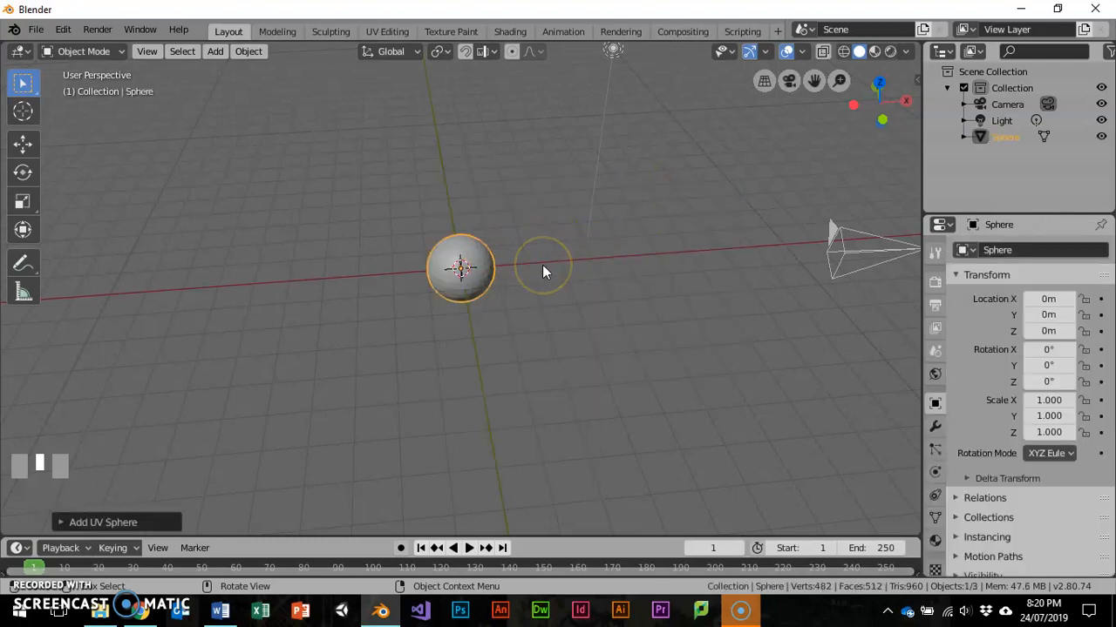
pyautogui.press('s')
pyautogui.hotkey('shift', 'z')
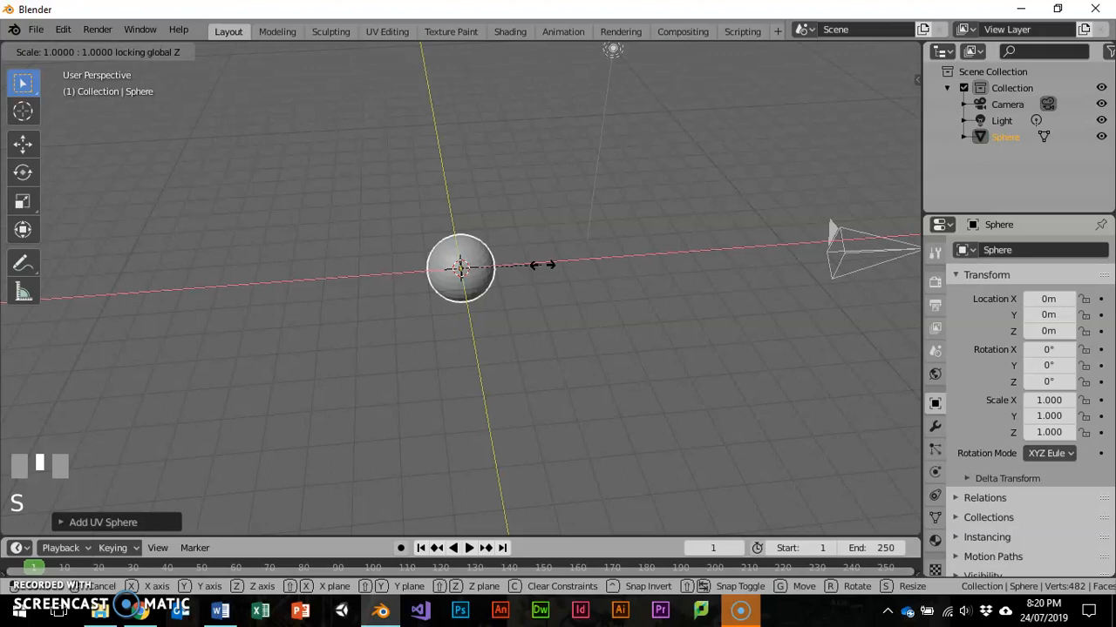
pyautogui.click(631, 261)
# - Flatten the sphere along Z to a scale of about 0.69 to form a saucer body
pyautogui.moveTo(631, 260); pyautogui.dragTo(605, 237, button='middle')
pyautogui.press('s')
pyautogui.press('z')
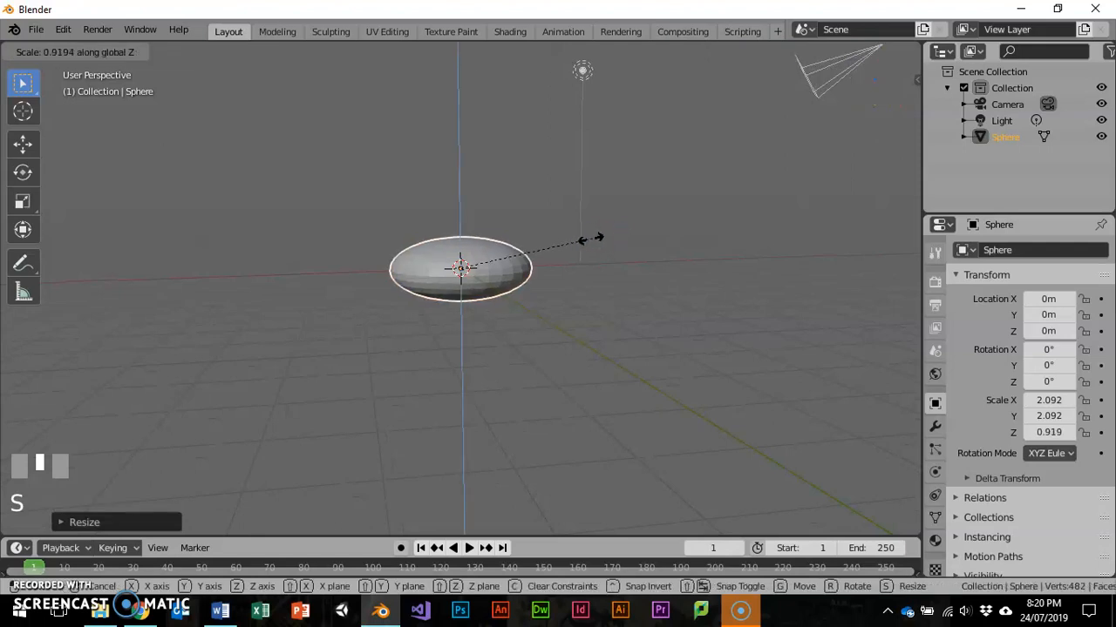
pyautogui.click(560, 247)
# - Add a second UV sphere at the origin and scale it uniformly to about 0.45
pyautogui.moveTo(565, 261); pyautogui.dragTo(578, 344, button='middle')
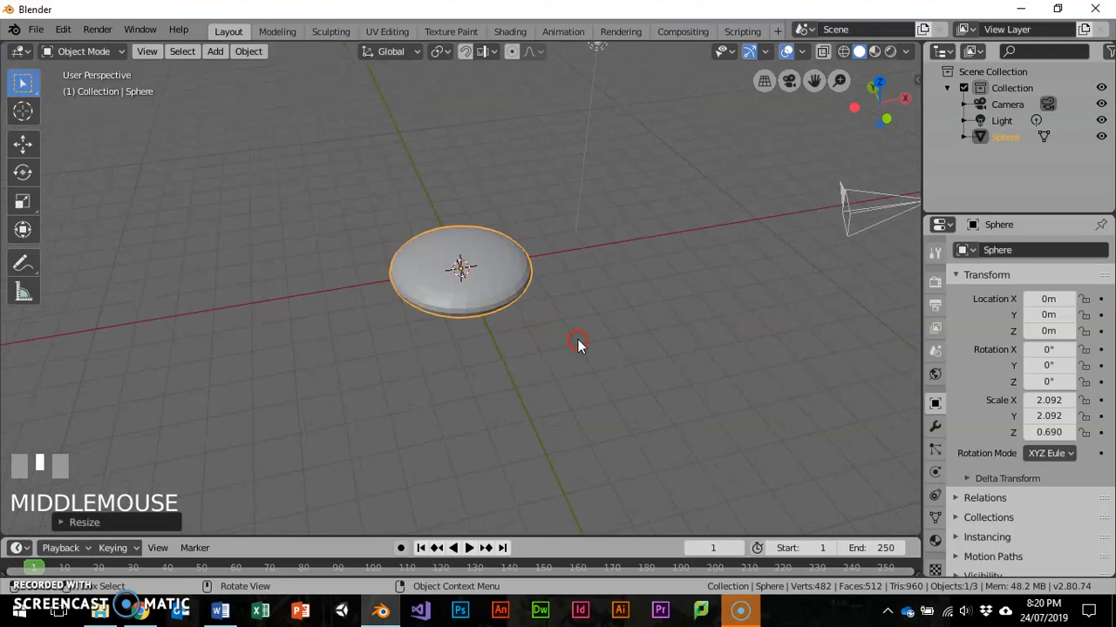
pyautogui.hotkey('shift', 'a')
pyautogui.moveTo(567, 277)
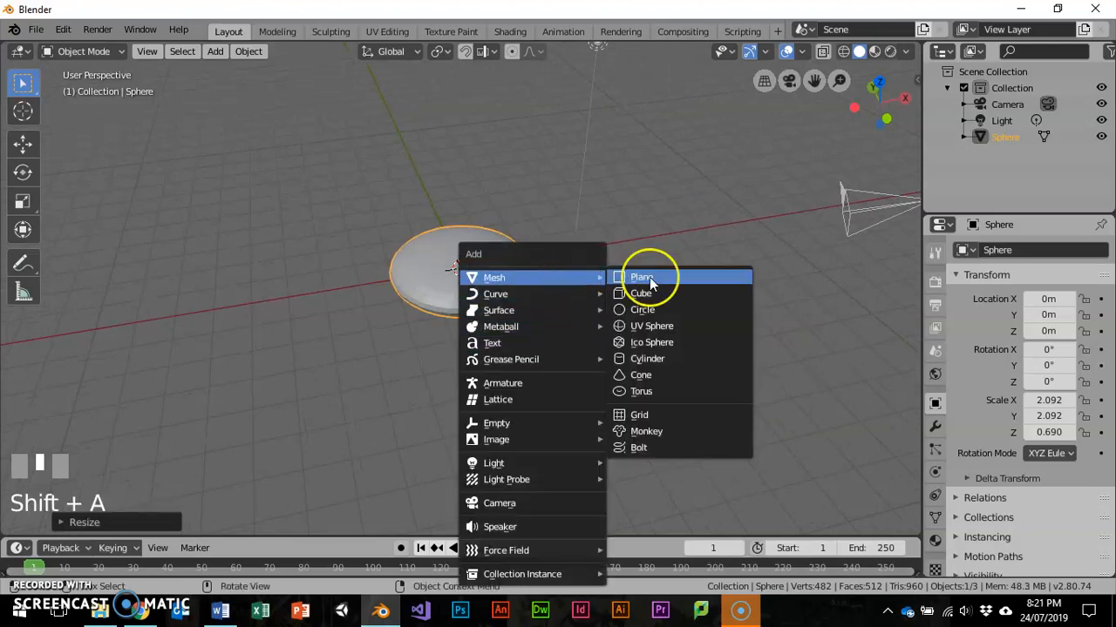
pyautogui.click(658, 326)
pyautogui.moveTo(500, 305); pyautogui.dragTo(506, 270, button='middle')
pyautogui.scroll(1, 572, 250)
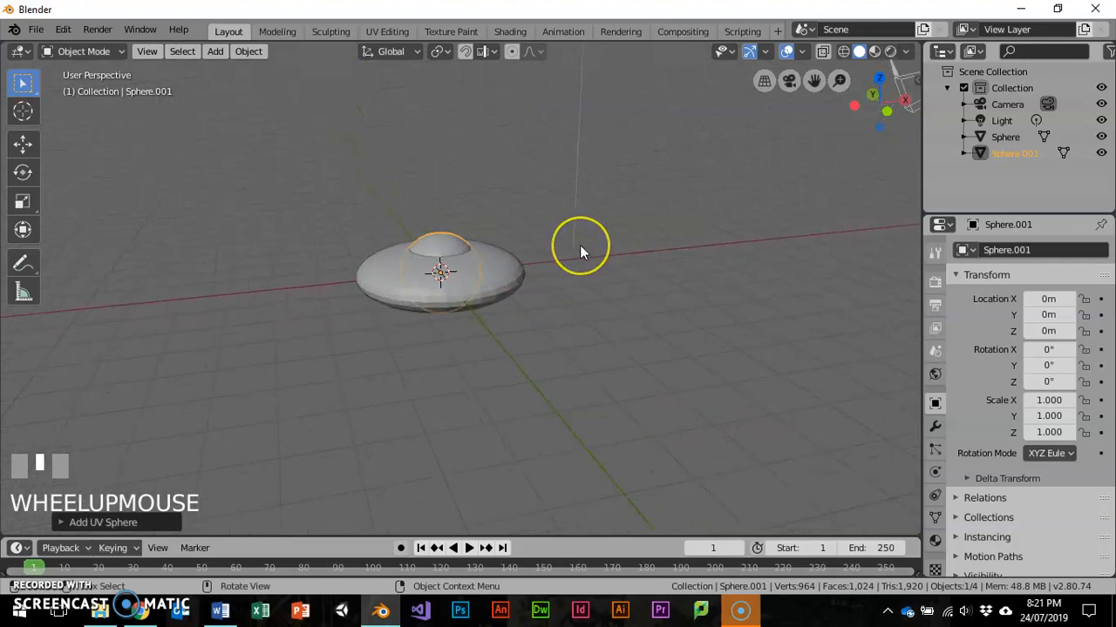
pyautogui.press('s')
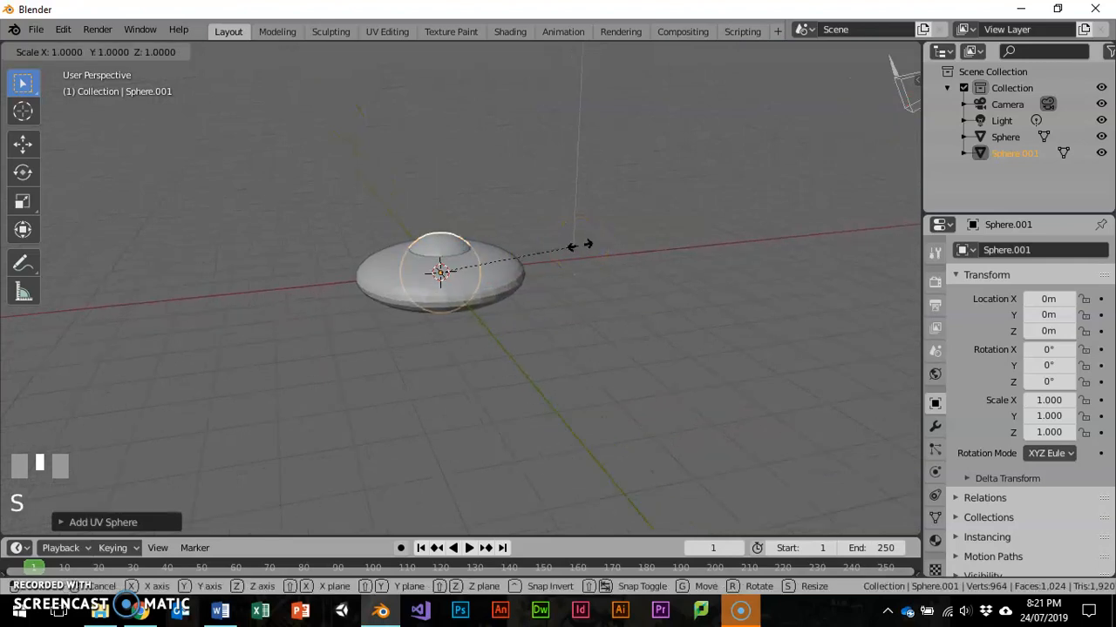
pyautogui.click(504, 263)
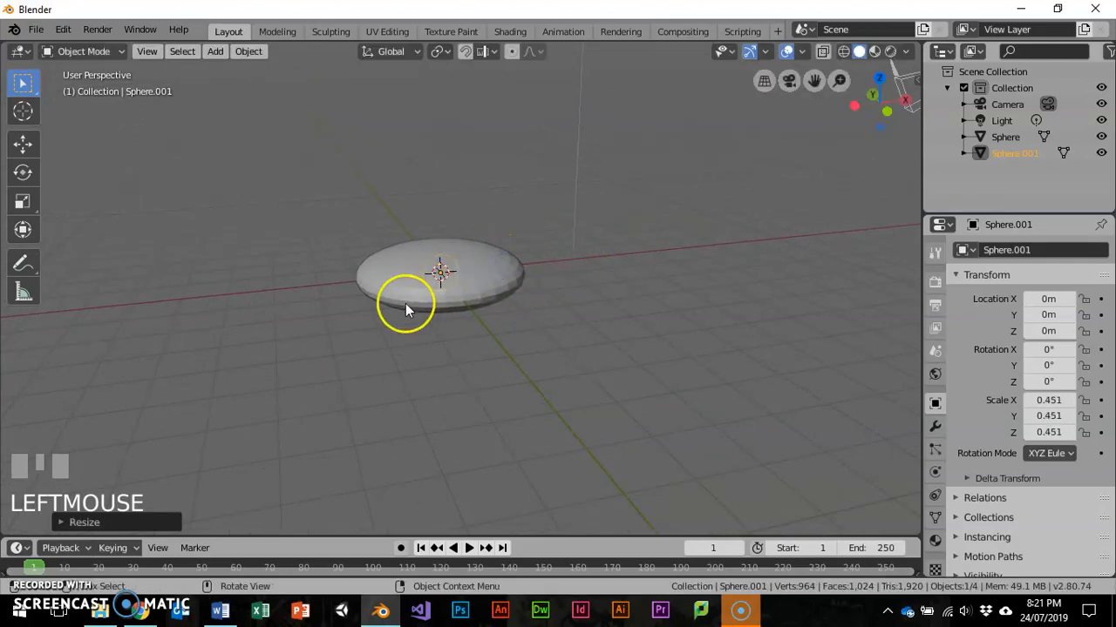
# - Raise the second sphere along Z to about 0.63 m as a dome on top of the saucer
pyautogui.click(22, 143)
pyautogui.moveTo(441, 206); pyautogui.dragTo(442, 180)
pyautogui.moveTo(319, 278); pyautogui.dragTo(475, 221, button='middle')
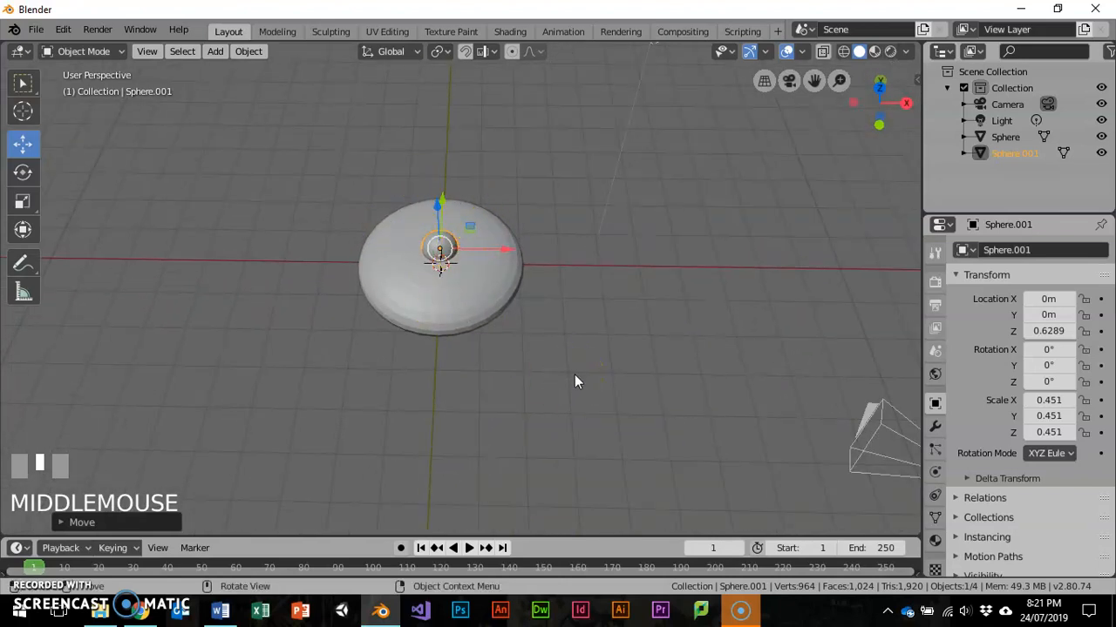
# - Add a third UV sphere at the origin and scale it uniformly to about 0.47
pyautogui.hotkey('shift', 'a')
pyautogui.moveTo(559, 282)
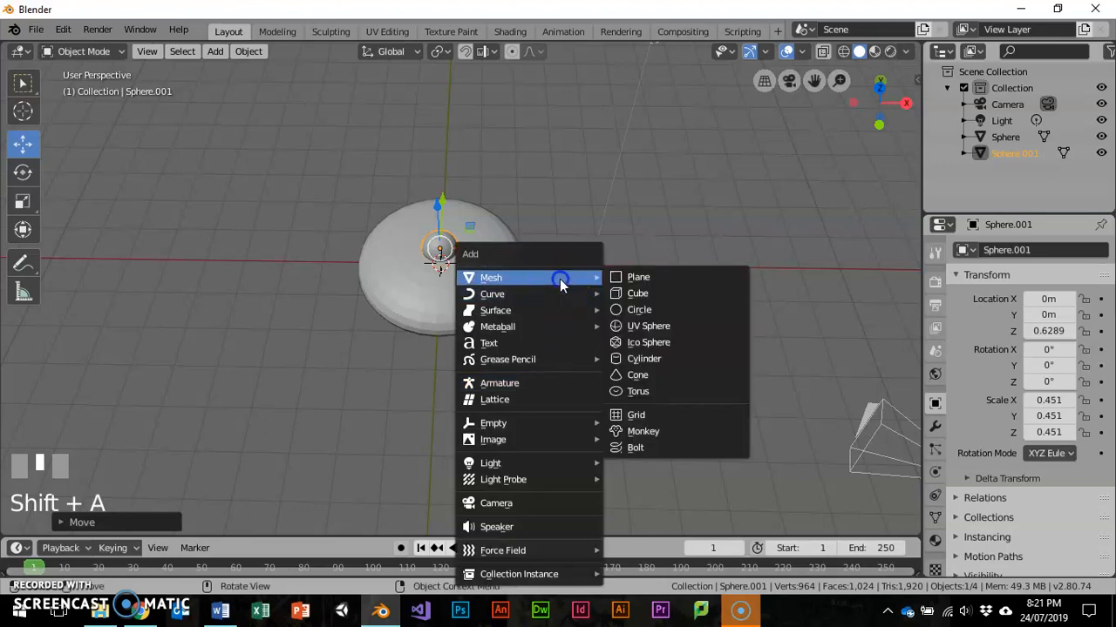
pyautogui.click(649, 326)
pyautogui.moveTo(491, 267); pyautogui.dragTo(507, 285, button='middle')
pyautogui.press('KP_7')
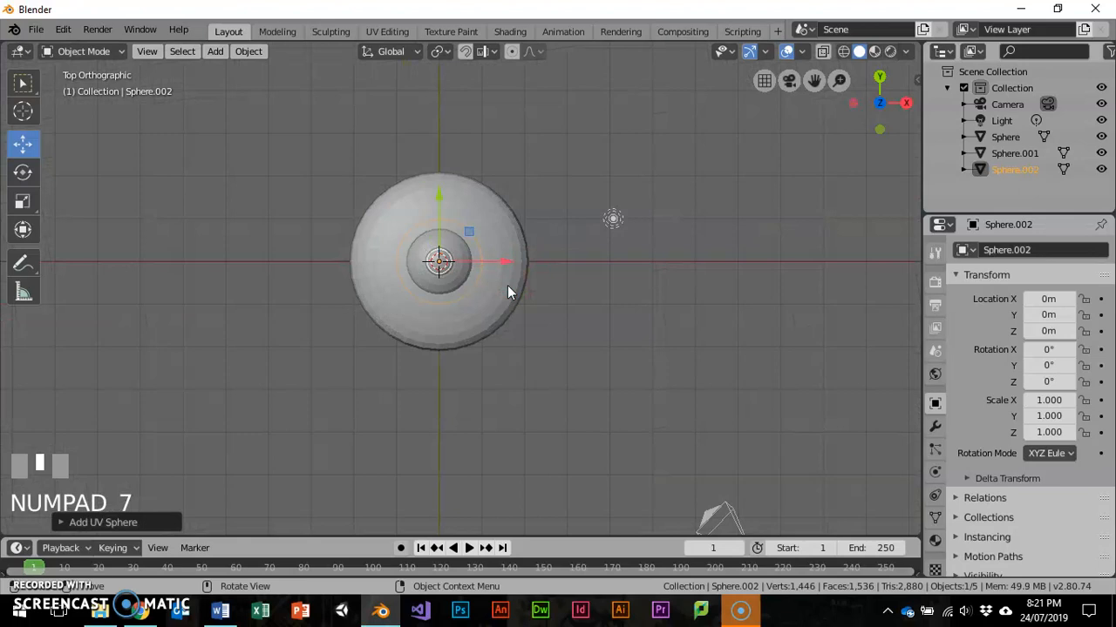
pyautogui.press('s')
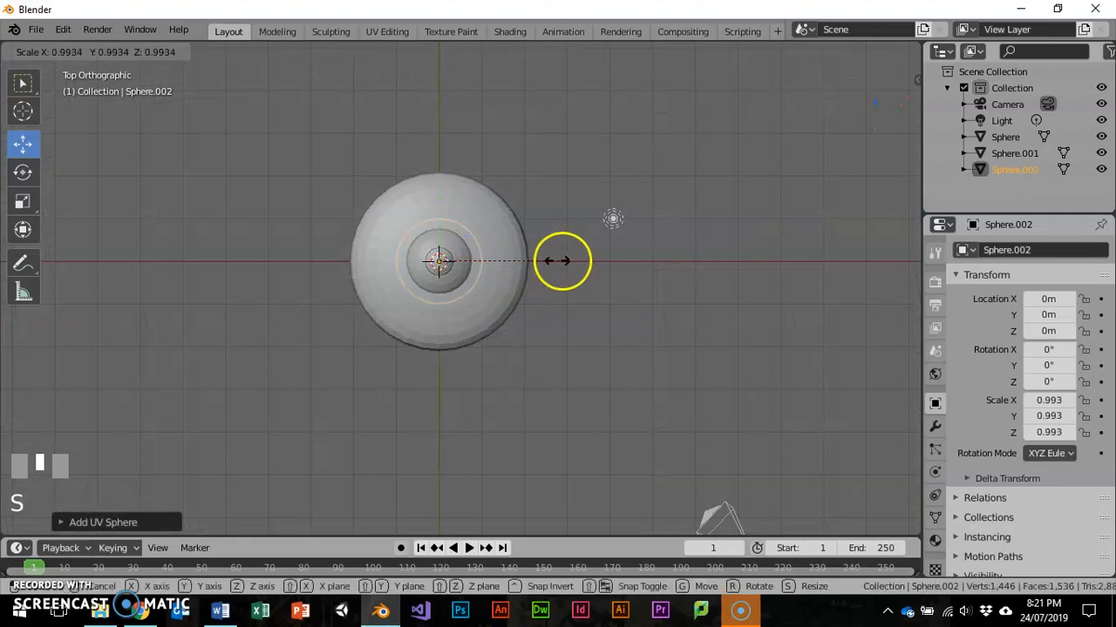
pyautogui.click(498, 265)
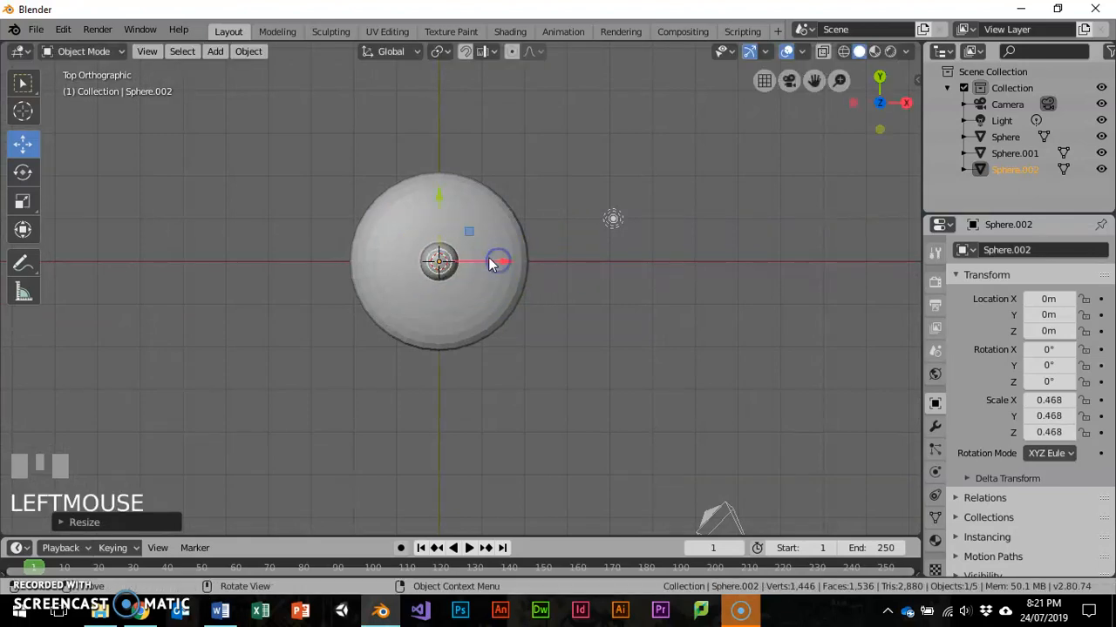
# - Move the third sphere along Y to about 1.22 m and raise it to about 0.29 m in Z
pyautogui.press('g')
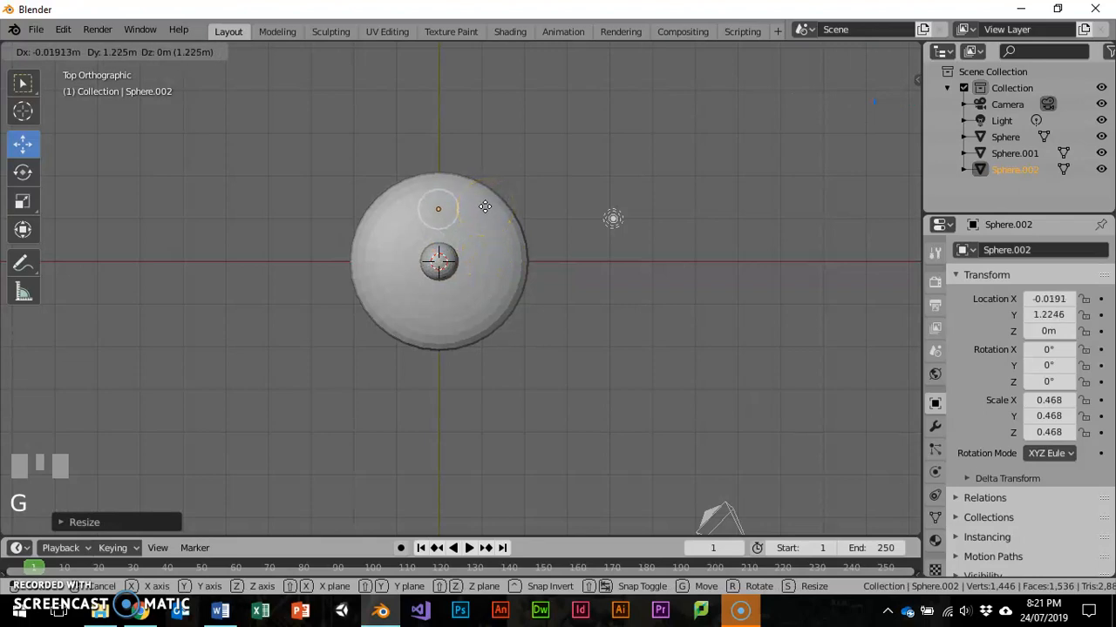
pyautogui.press('y')
pyautogui.click(486, 209)
pyautogui.moveTo(487, 235); pyautogui.dragTo(583, 126, button='middle')
pyautogui.moveTo(439, 150); pyautogui.dragTo(445, 141)
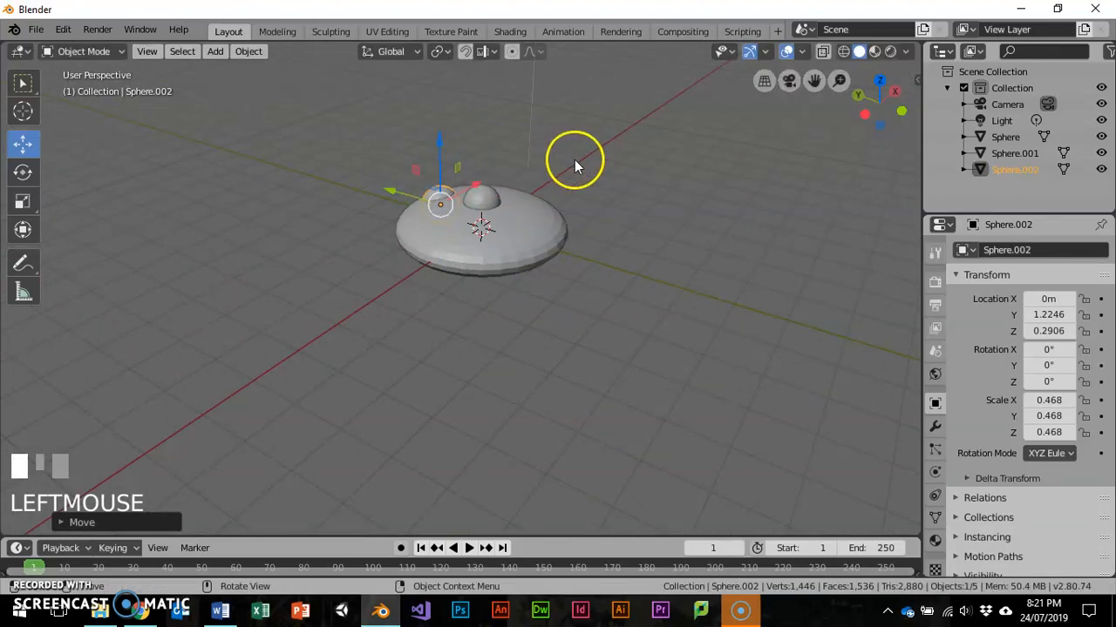
# - Shrink the third sphere to a scale of about 0.22 and raise it to about 0.51 m in Z
pyautogui.press('s')
pyautogui.click(502, 180)
pyautogui.moveTo(432, 153); pyautogui.dragTo(438, 140)
# - In top view, duplicate the small sphere twice, placing copies at about X 1.30, Y 0.04 and X 0.82, Y -1.01
pyautogui.moveTo(439, 140); pyautogui.dragTo(376, 295, button='middle')
pyautogui.press('KP_7')
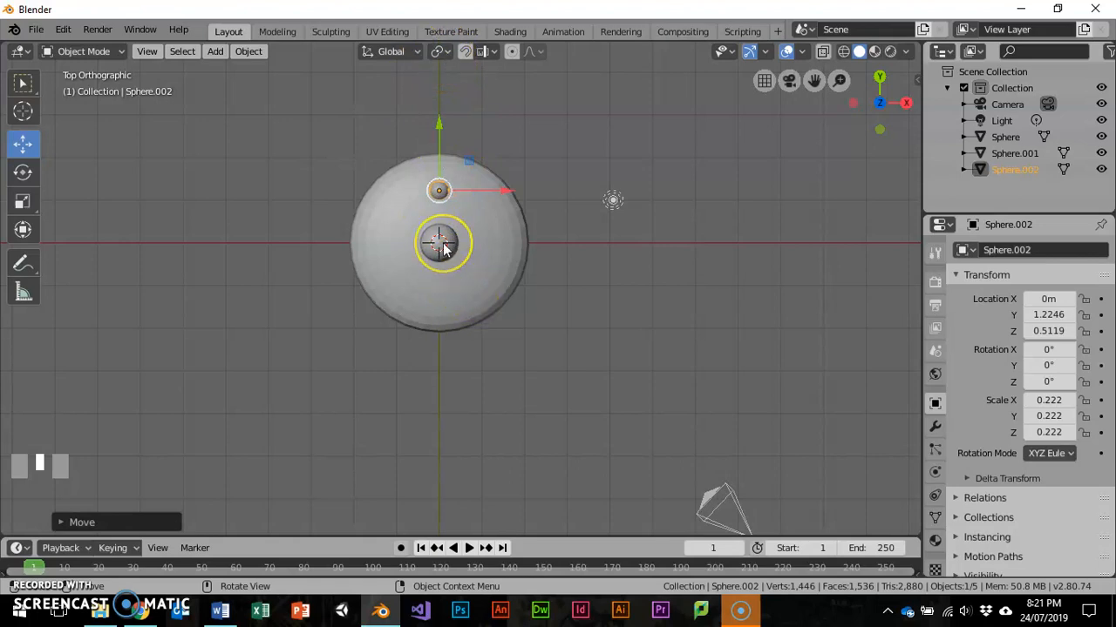
pyautogui.hotkey('shift', 'd')
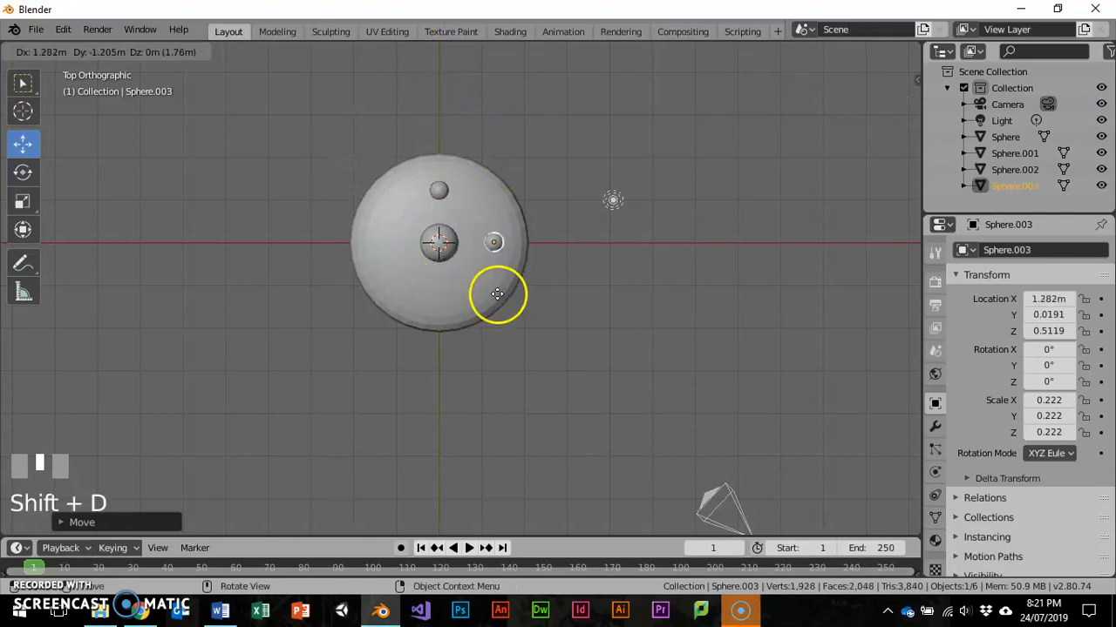
pyautogui.click(499, 296)
pyautogui.hotkey('shift', 's')
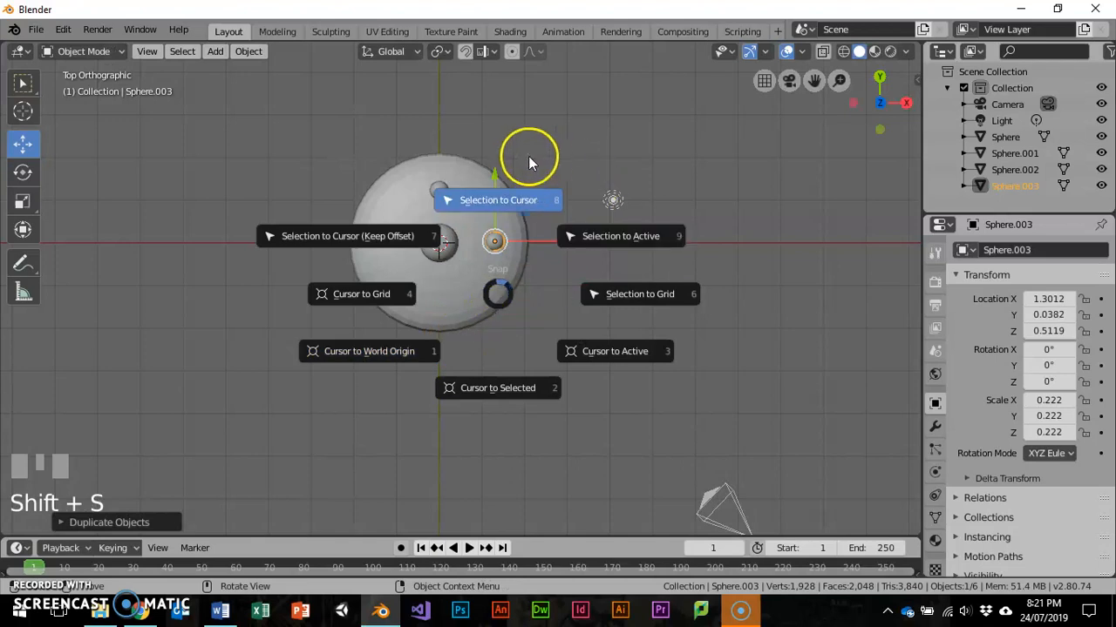
pyautogui.press('Escape')
pyautogui.hotkey('shift', 'd')
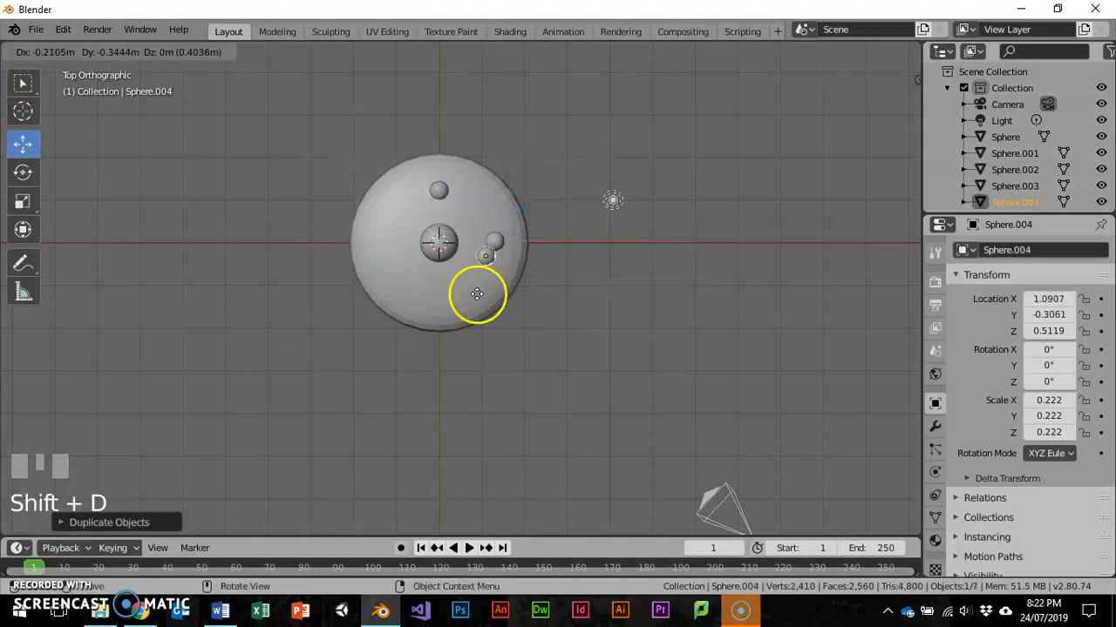
pyautogui.click(468, 322)
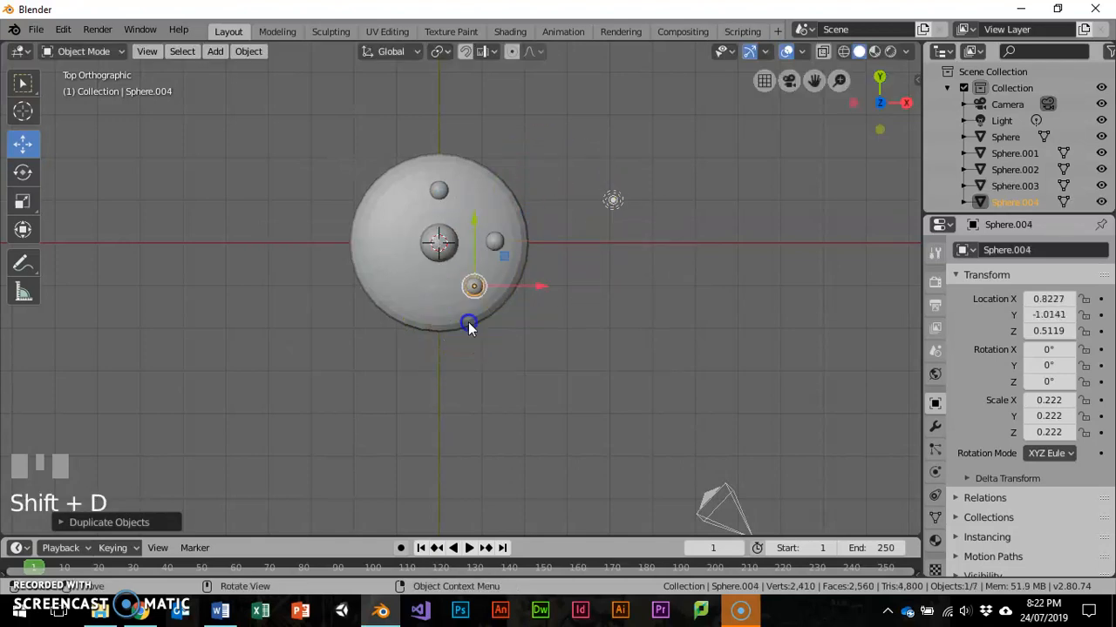
# - Duplicate the small sphere four more times around the dome, near X/Y -0.63/-1.01, -1.17/-0.02, -0.82/0.98 and 0.78/0.98
pyautogui.hotkey('shift', 'd')
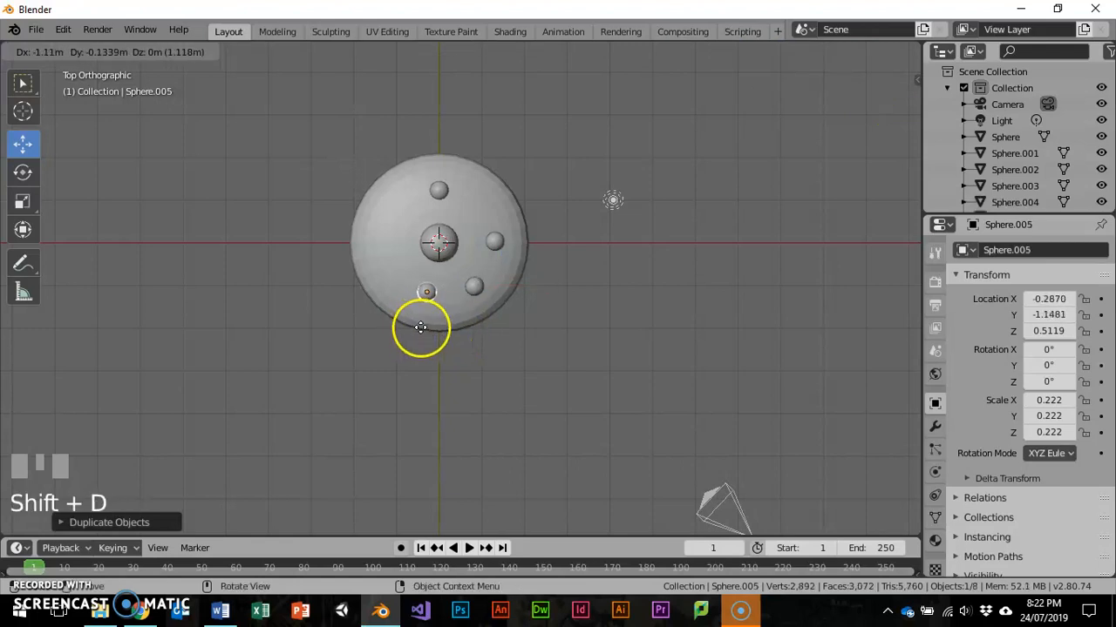
pyautogui.click(406, 325)
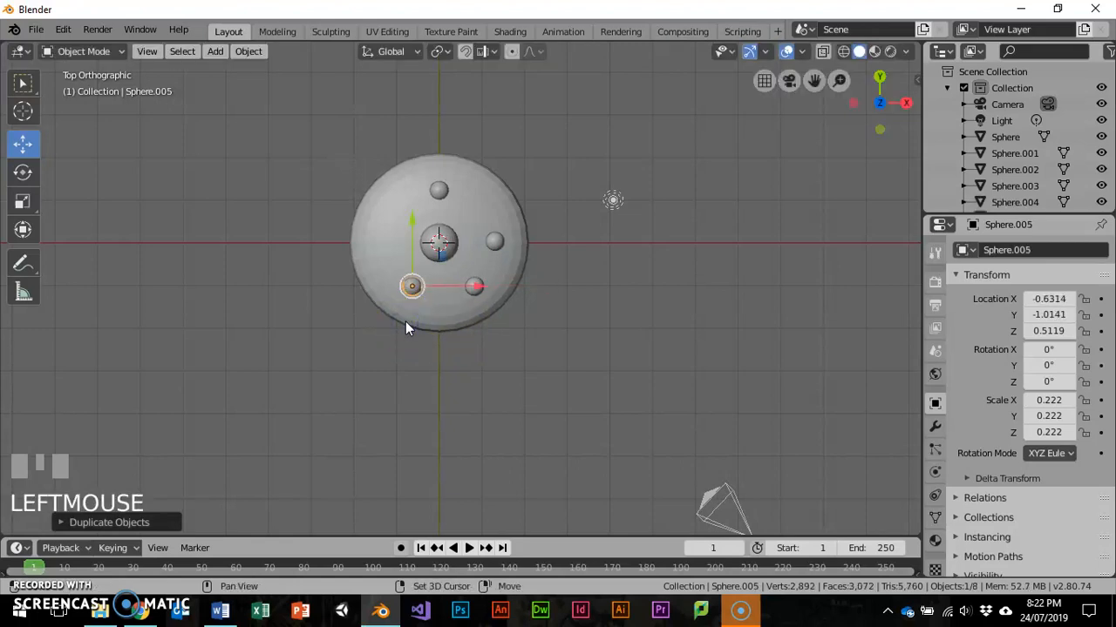
pyautogui.hotkey('shift', 'd')
pyautogui.click(384, 280)
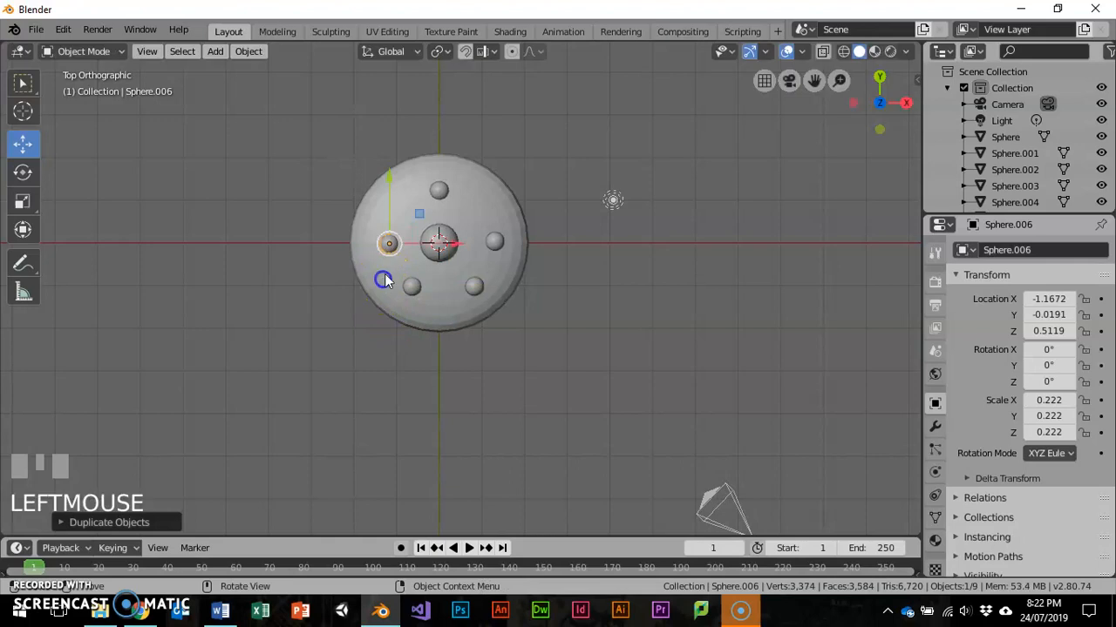
pyautogui.hotkey('shift', 'd')
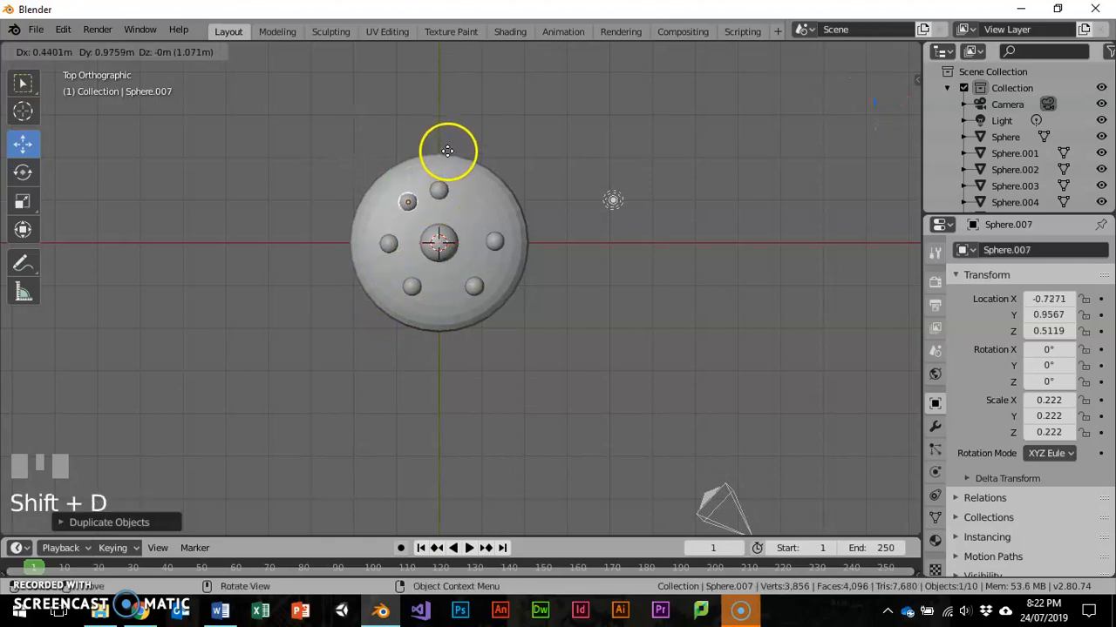
pyautogui.click(435, 155)
pyautogui.hotkey('shift', 'd')
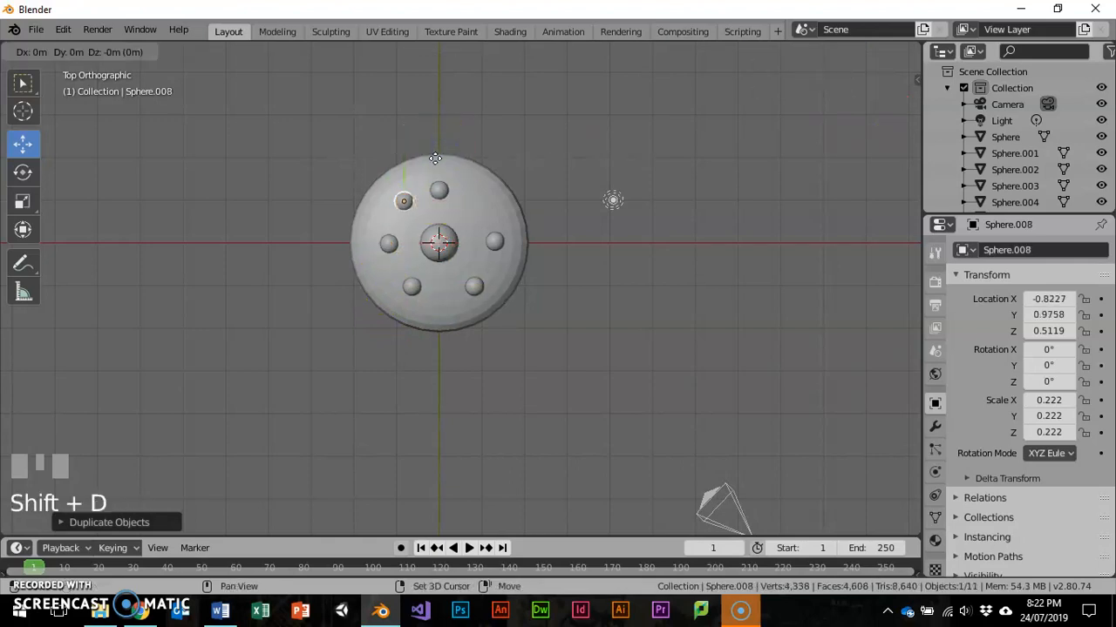
pyautogui.click(503, 158)
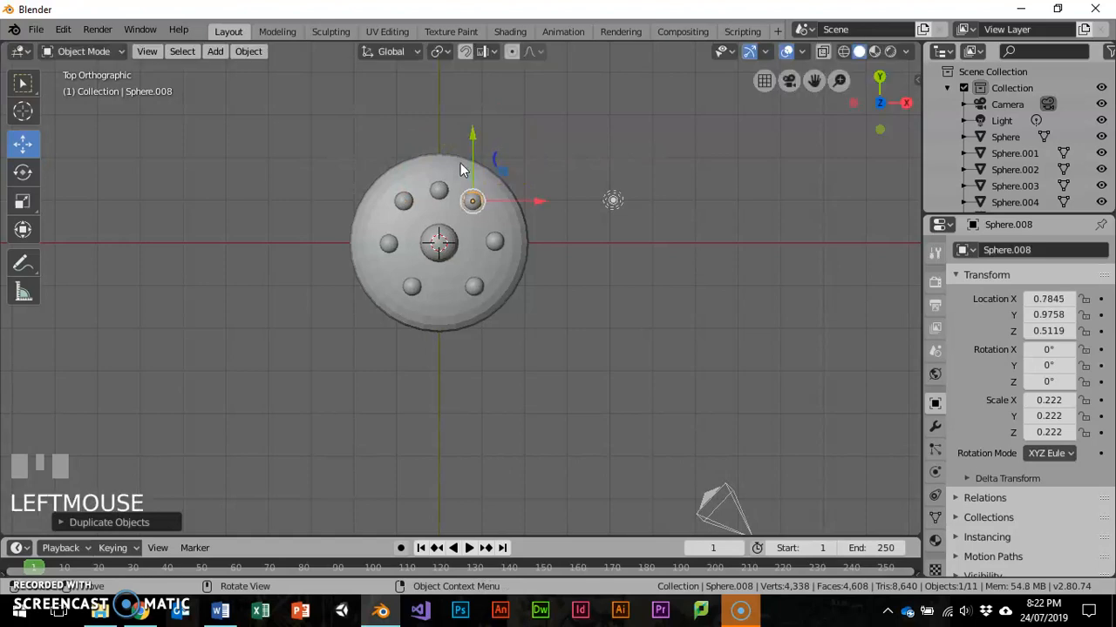
# - Delete the original small sphere on the Y axis between the two copies at Y 0.98
pyautogui.click(440, 189)
pyautogui.press('x')
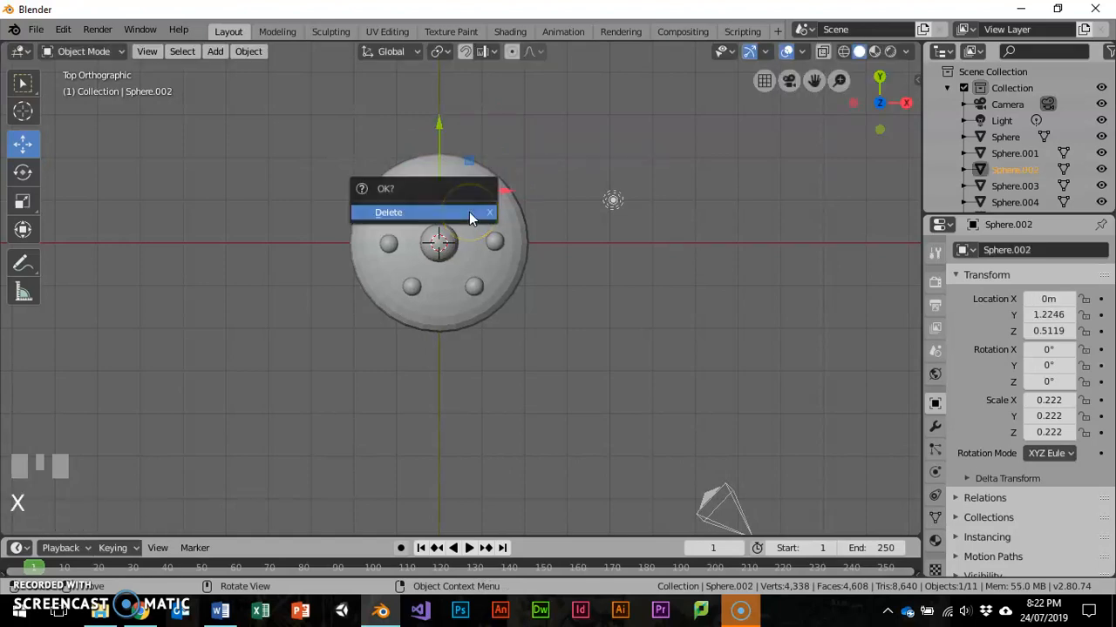
pyautogui.click(469, 211)
# - Box-select the saucer body, dome and all small spheres, and try to join them into one object
pyautogui.moveTo(469, 212); pyautogui.dragTo(527, 238, button='middle')
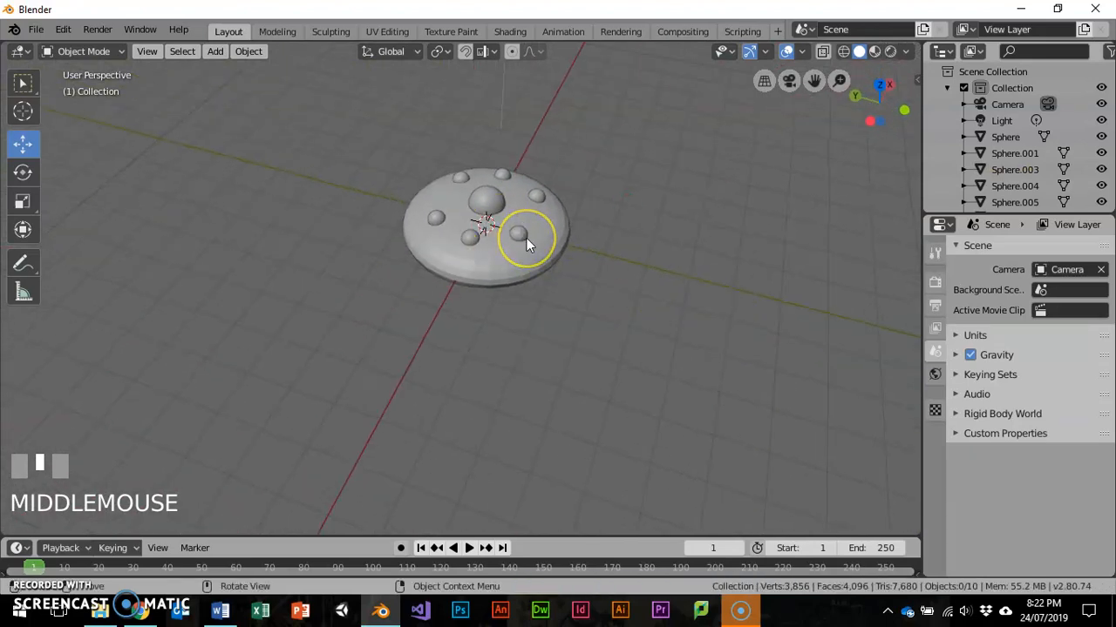
pyautogui.moveTo(366, 159); pyautogui.dragTo(627, 348)
pyautogui.click(17, 85)
pyautogui.moveTo(347, 145); pyautogui.dragTo(596, 325)
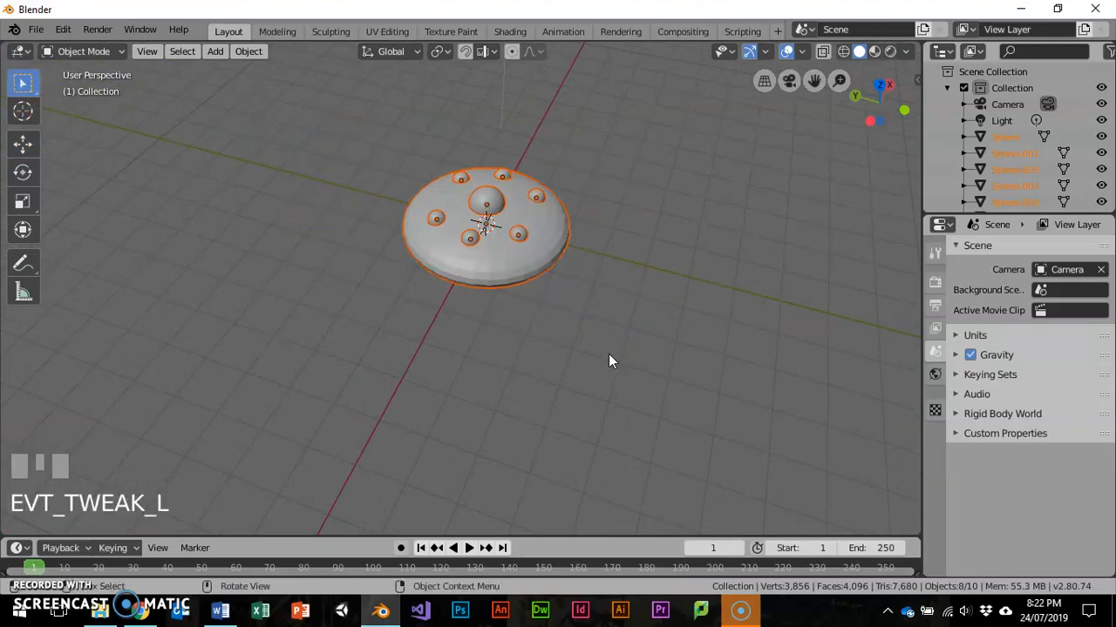
pyautogui.hotkey('ctrl', 'j')
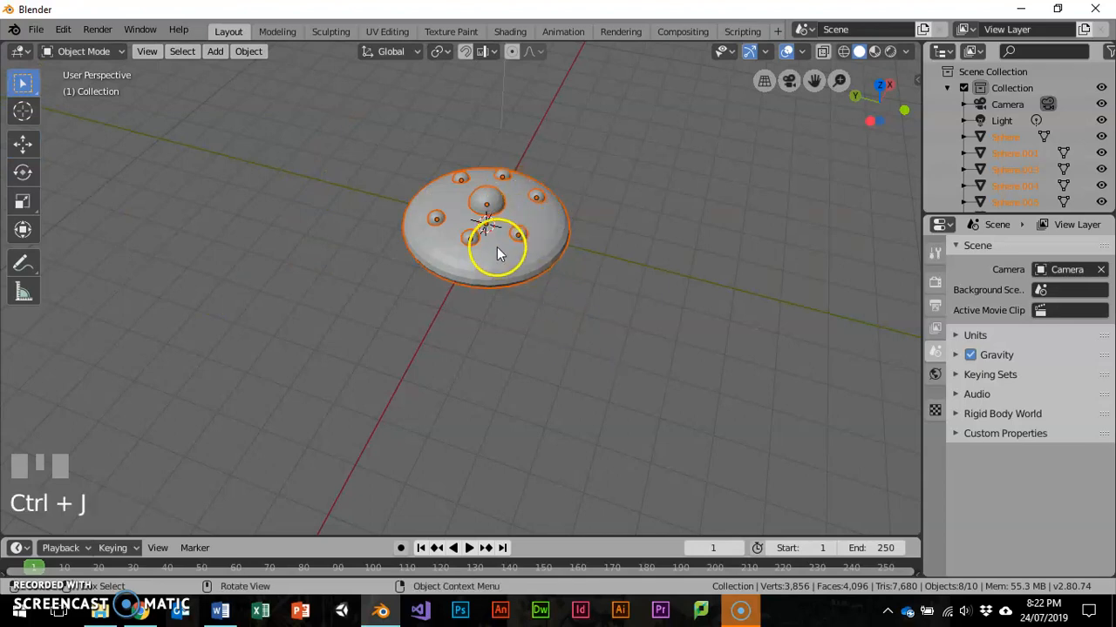
# - Join the saucer body with the small sphere at X -0.82, Y 0.98, and join the result with the one at X -1.17
pyautogui.click(462, 252)
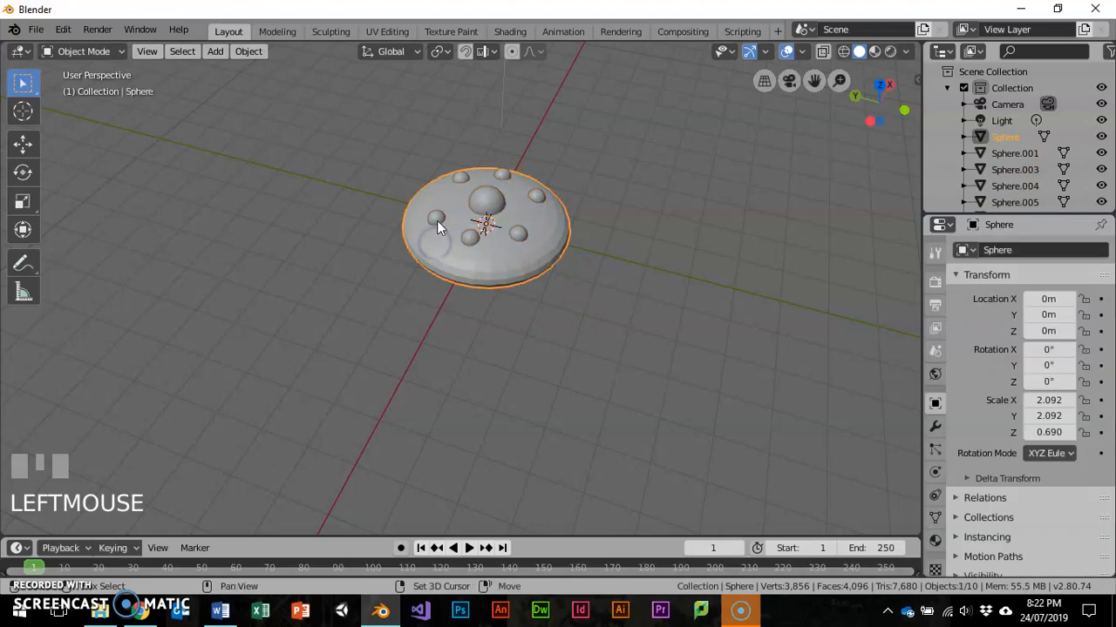
pyautogui.keyDown('shift'); pyautogui.click(463, 253); pyautogui.keyUp('shift')
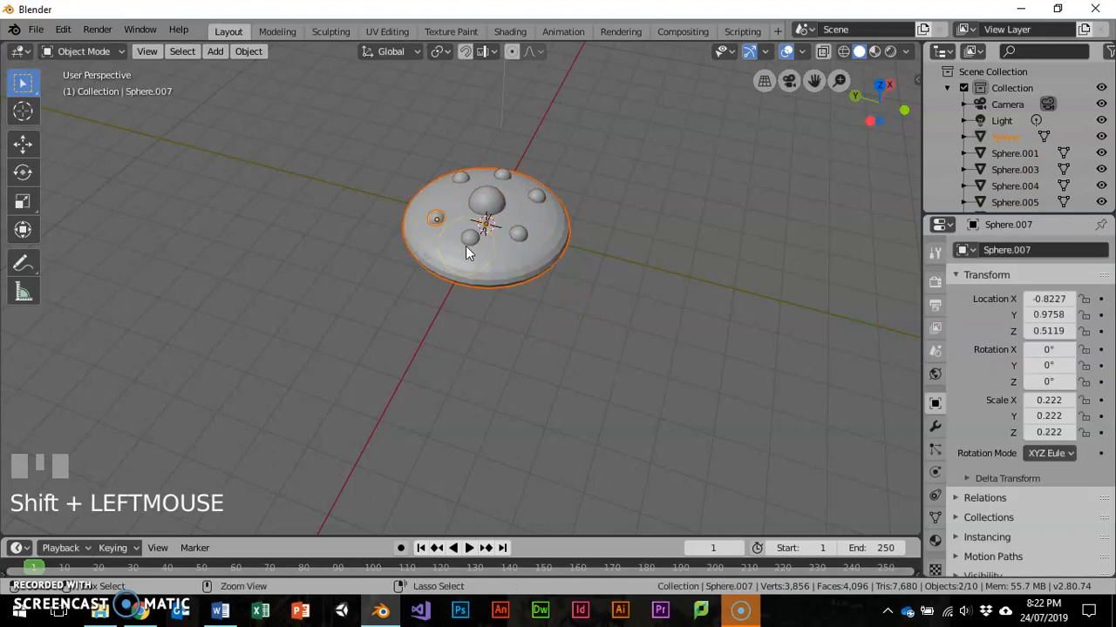
pyautogui.hotkey('ctrl', 'j')
pyautogui.click(465, 244)
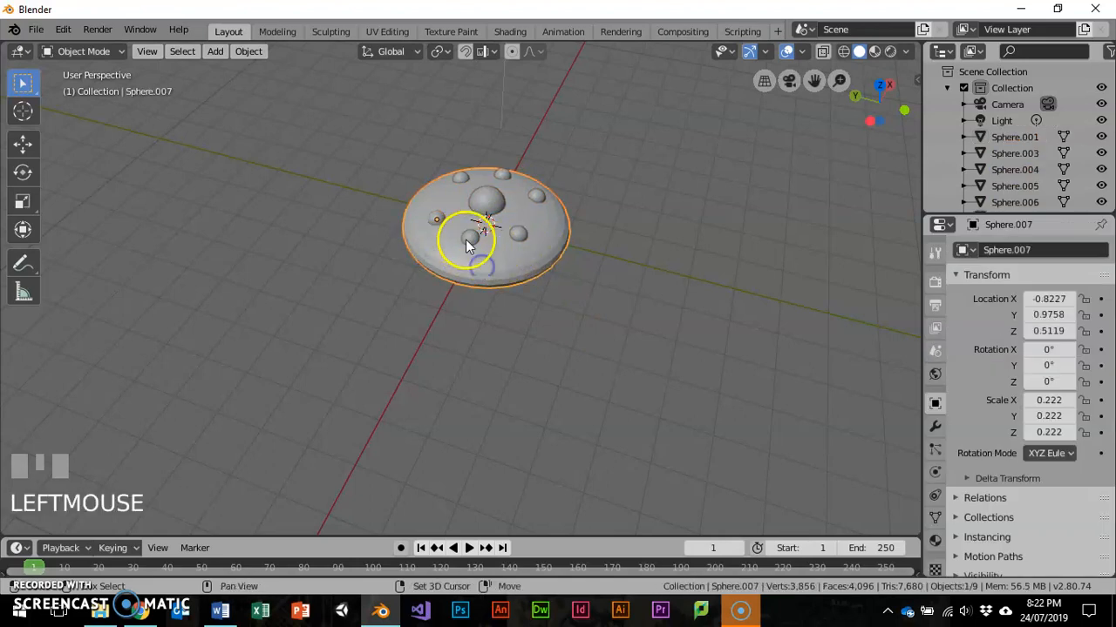
pyautogui.keyDown('shift'); pyautogui.click(471, 242); pyautogui.keyUp('shift')
pyautogui.hotkey('ctrl', 'j')
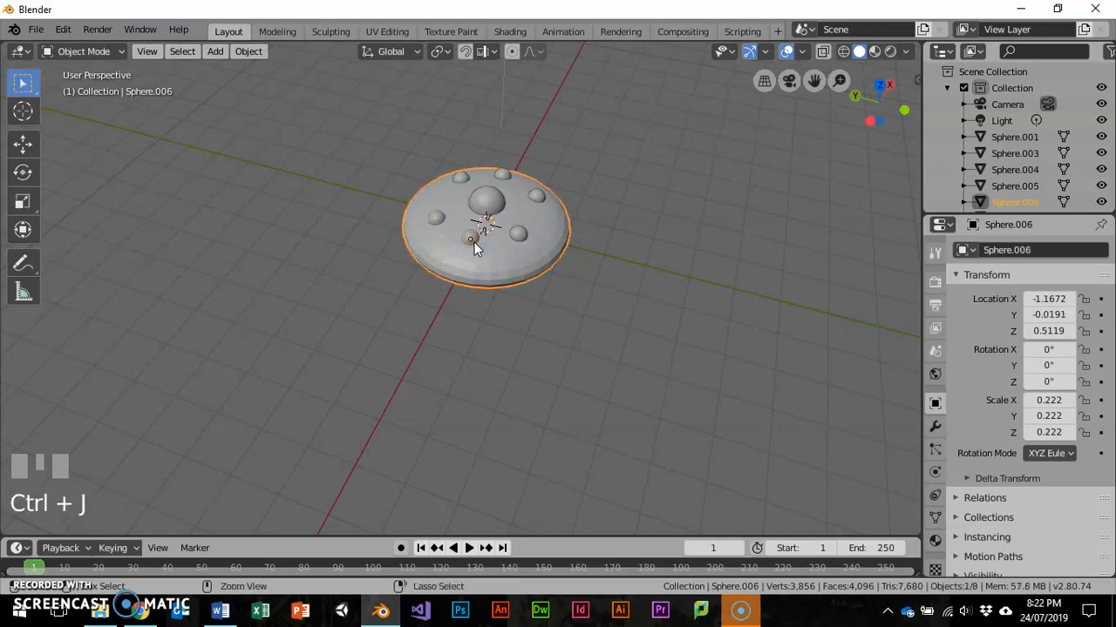
# - Join the saucer with the small sphere near X -0.63, Y -1.01, and undo all the one-by-one joins
pyautogui.keyDown('shift'); pyautogui.click(521, 237); pyautogui.keyUp('shift')
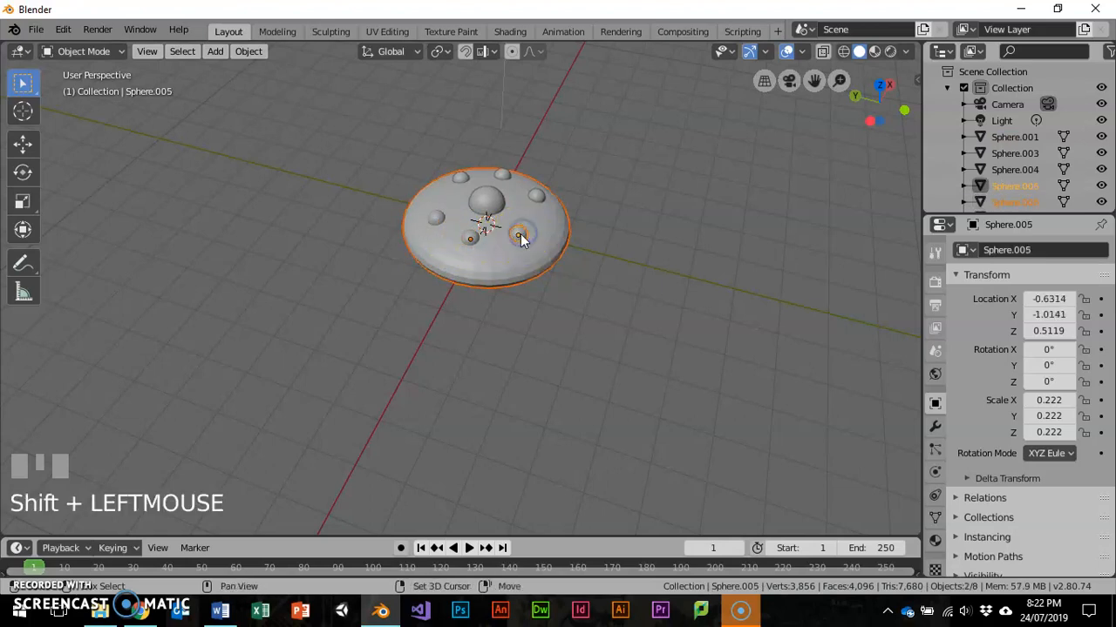
pyautogui.hotkey('ctrl', 'j')
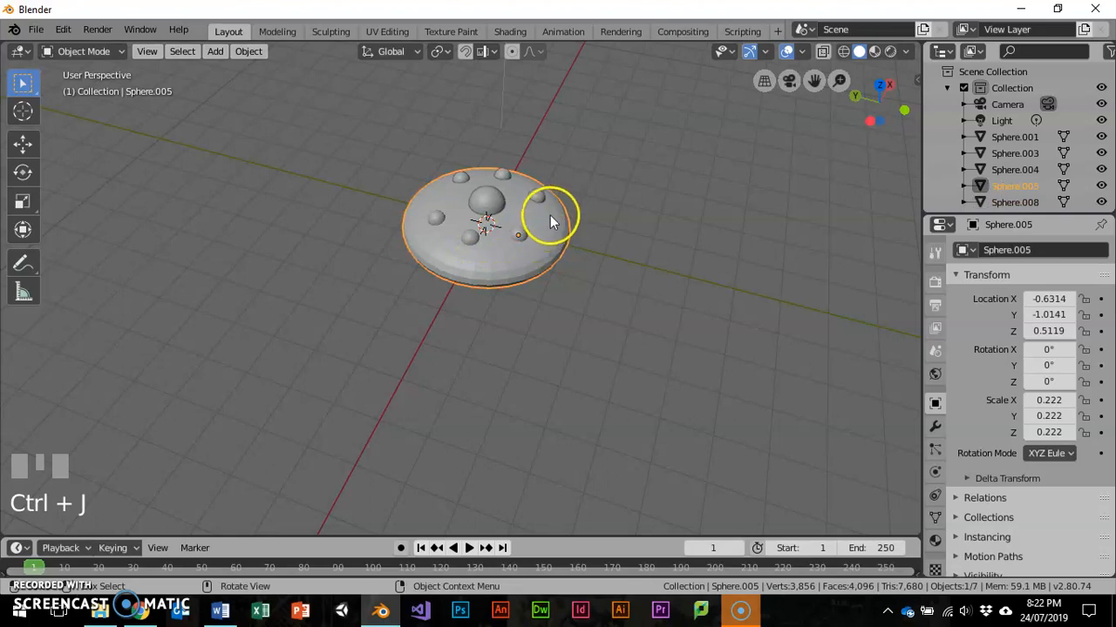
pyautogui.hotkey('ctrl', 'z')
pyautogui.hotkey('ctrl', 'z')
pyautogui.hotkey('ctrl', 'z')
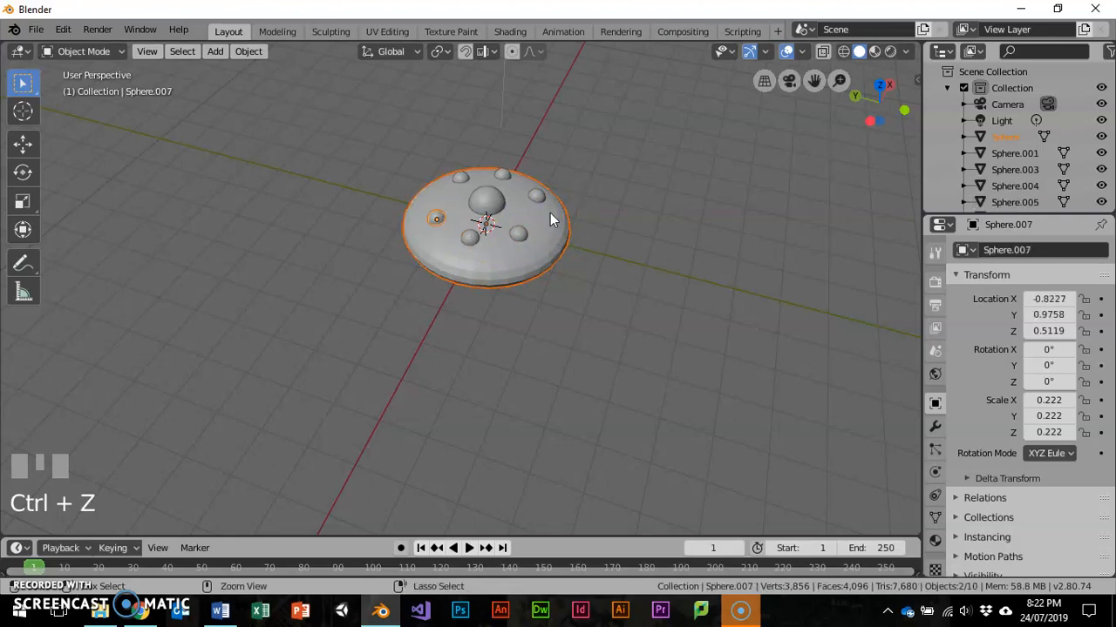
pyautogui.hotkey('ctrl', 'z')
# - Join the six small spheres, the dome and the saucer body into one object with the body active, and rename it UFO
pyautogui.click(468, 239)
pyautogui.keyDown('shift'); pyautogui.click(435, 218); pyautogui.keyUp('shift')
pyautogui.keyDown('shift'); pyautogui.click(458, 180); pyautogui.keyUp('shift')
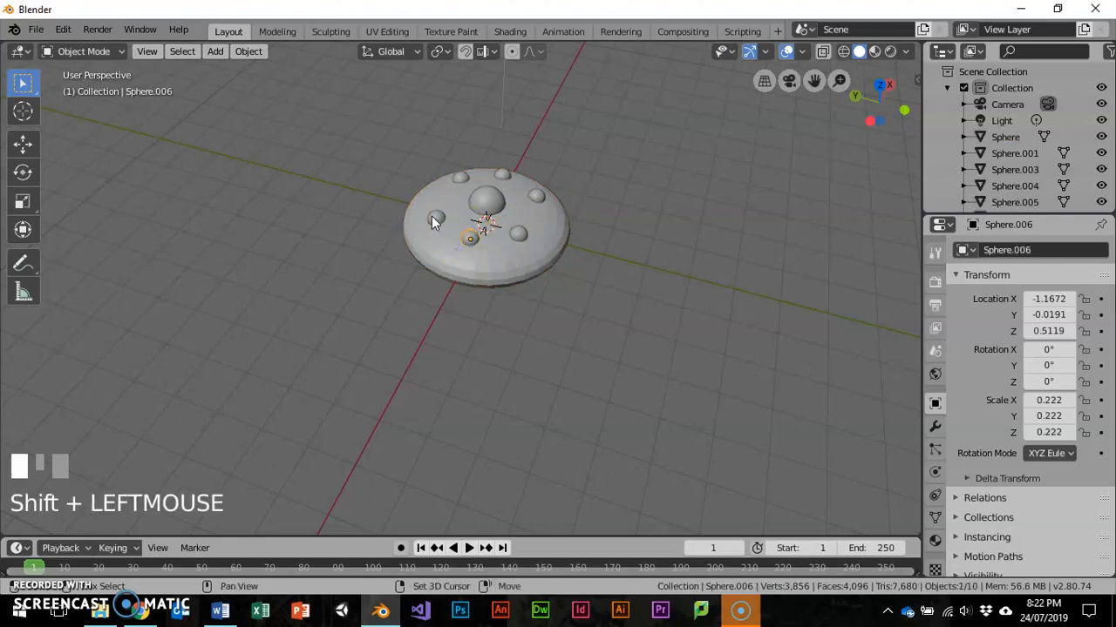
pyautogui.keyDown('shift'); pyautogui.click(500, 175); pyautogui.keyUp('shift')
pyautogui.keyDown('shift'); pyautogui.click(536, 195); pyautogui.keyUp('shift')
pyautogui.keyDown('shift'); pyautogui.click(517, 233); pyautogui.keyUp('shift')
pyautogui.keyDown('shift'); pyautogui.click(486, 200); pyautogui.keyUp('shift')
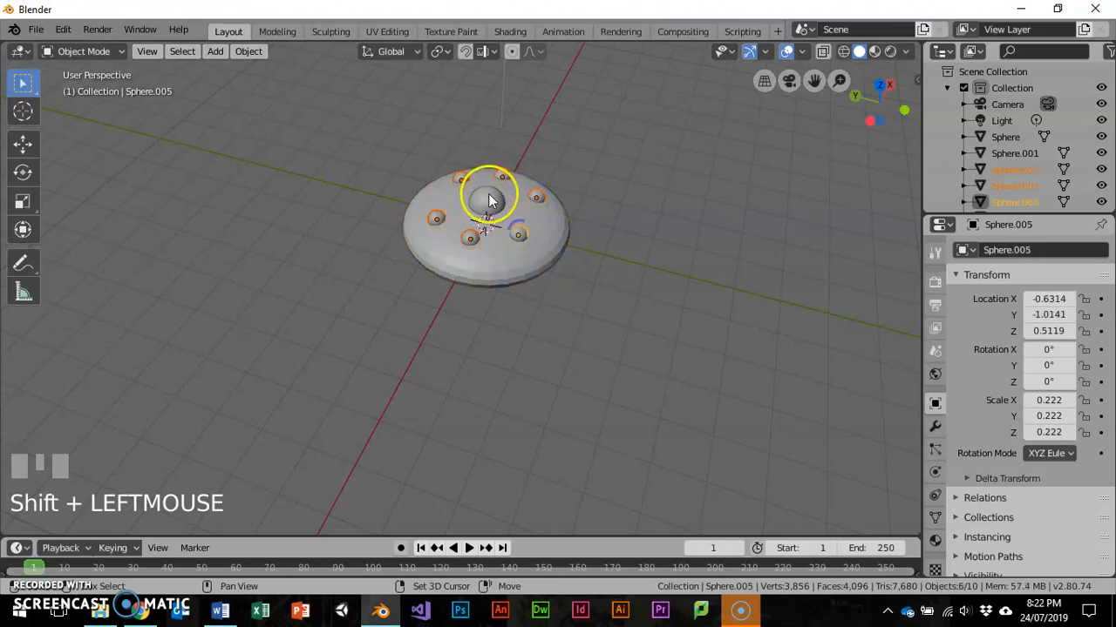
pyautogui.keyDown('shift'); pyautogui.click(497, 273); pyautogui.keyUp('shift')
pyautogui.hotkey('ctrl', 'j')
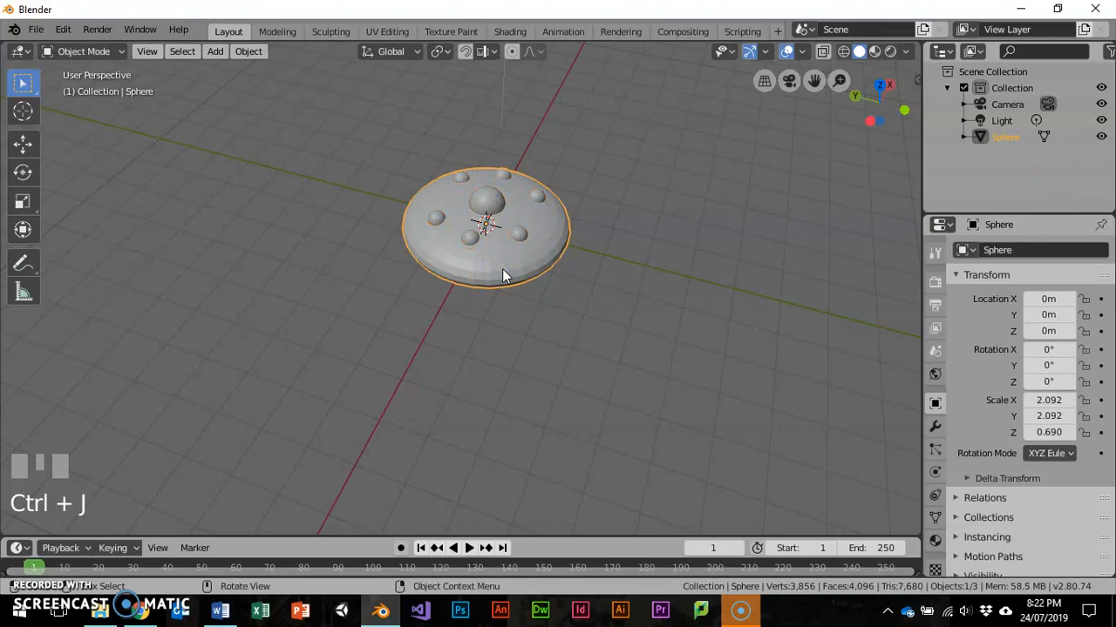
pyautogui.doubleClick(1004, 138)
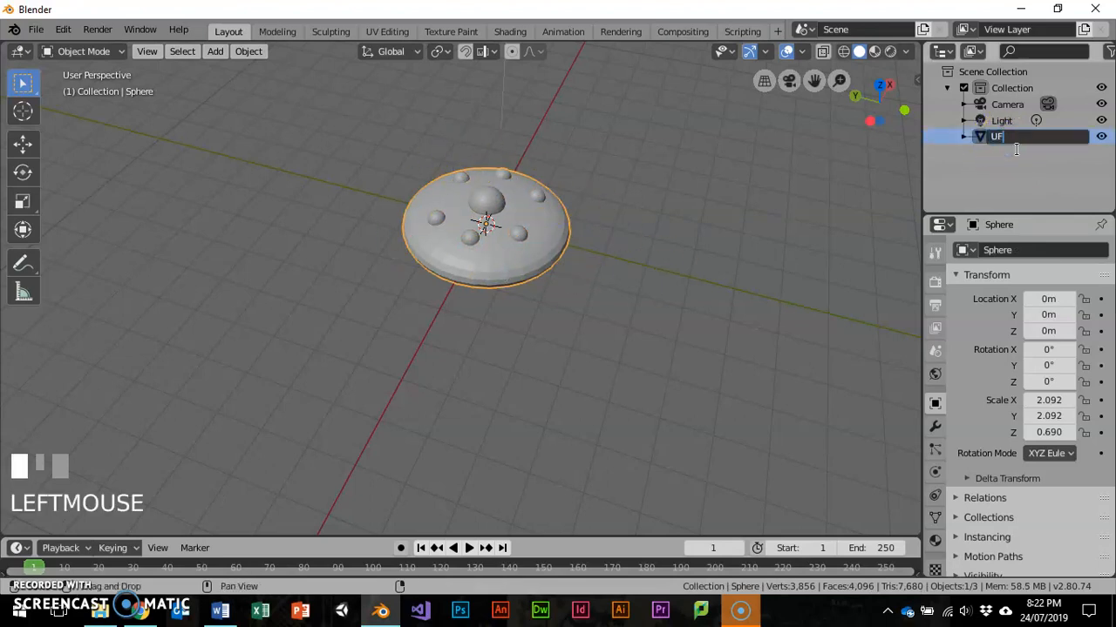
pyautogui.press('Return')
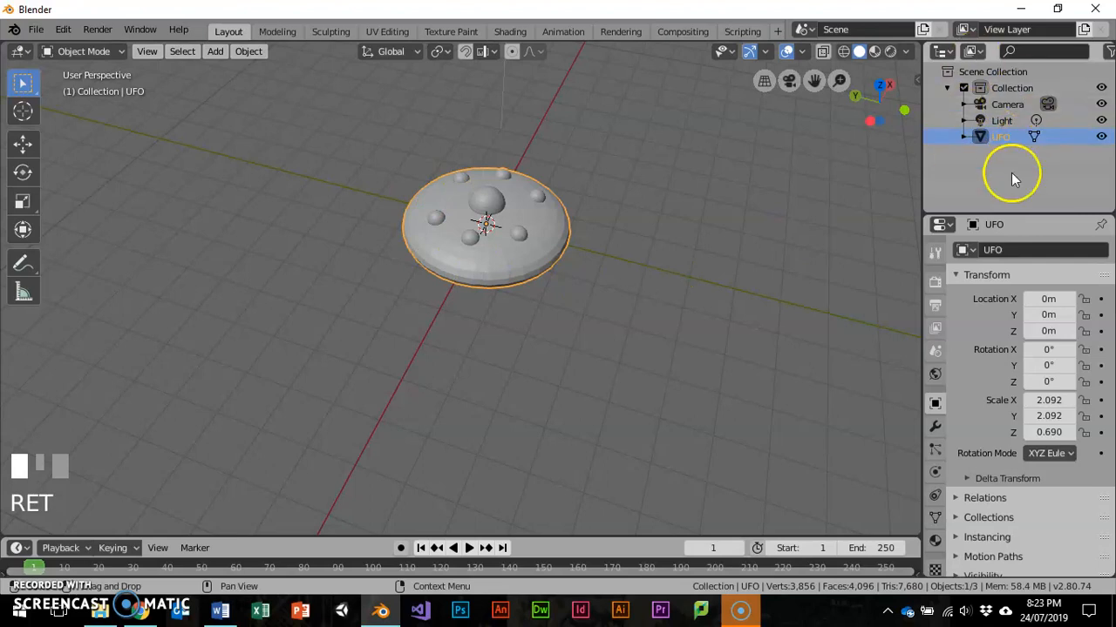
# - In Edit Mode, select all linked geometry of the small sphere behind the dome and separate the selection into its own object
pyautogui.moveTo(680, 252); pyautogui.dragTo(639, 232, button='middle')
pyautogui.scroll(-2, 640, 234)
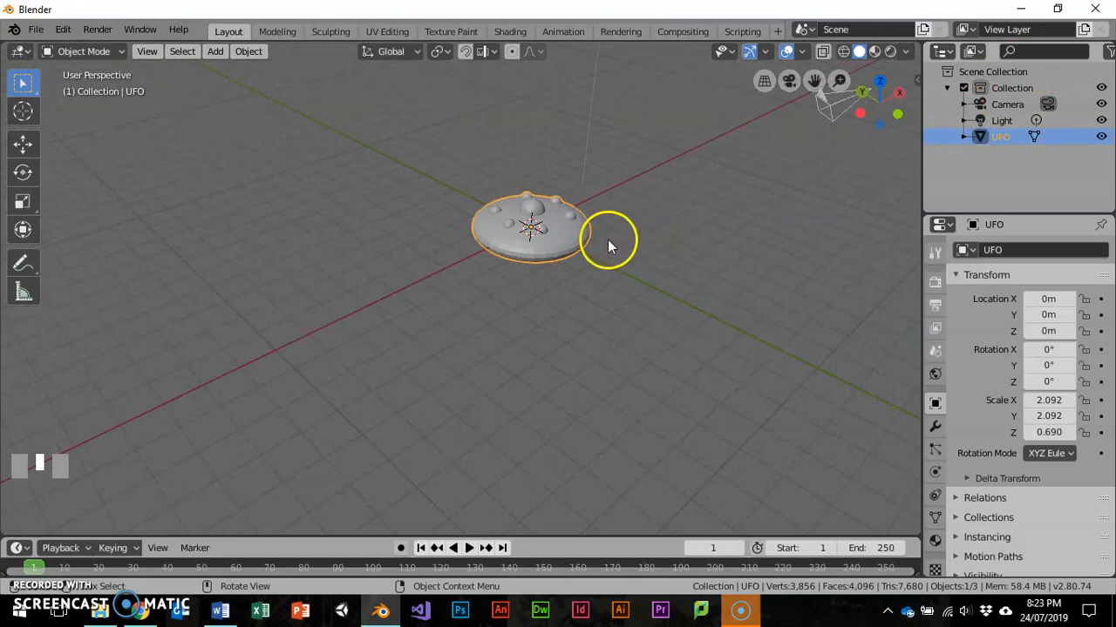
pyautogui.scroll(4, 579, 246)
pyautogui.moveTo(579, 245); pyautogui.dragTo(512, 303, button='middle')
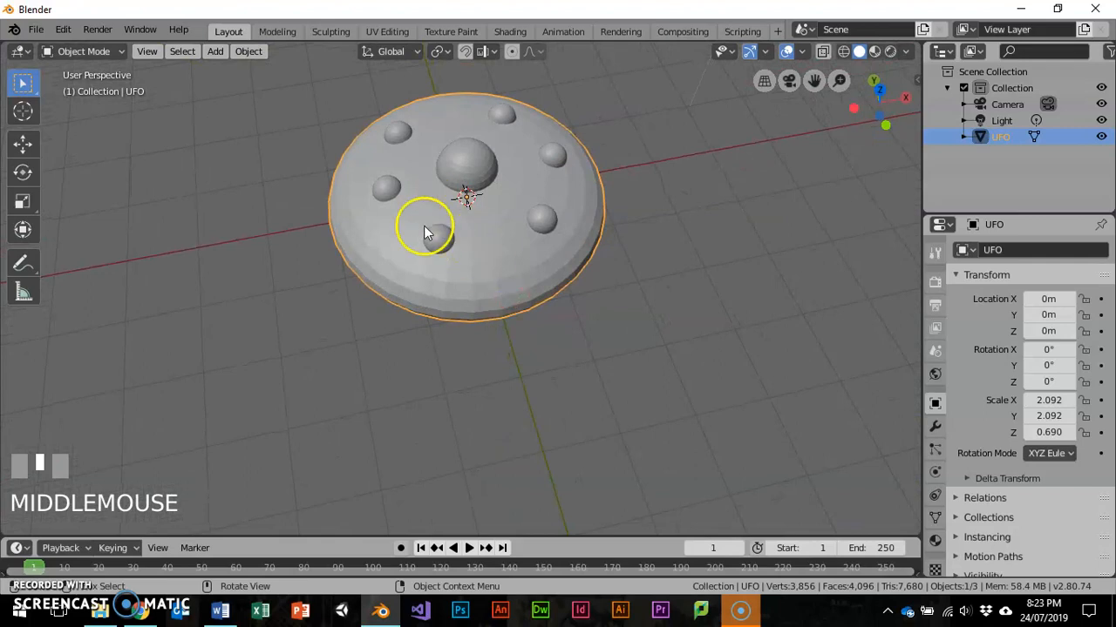
pyautogui.press('Tab')
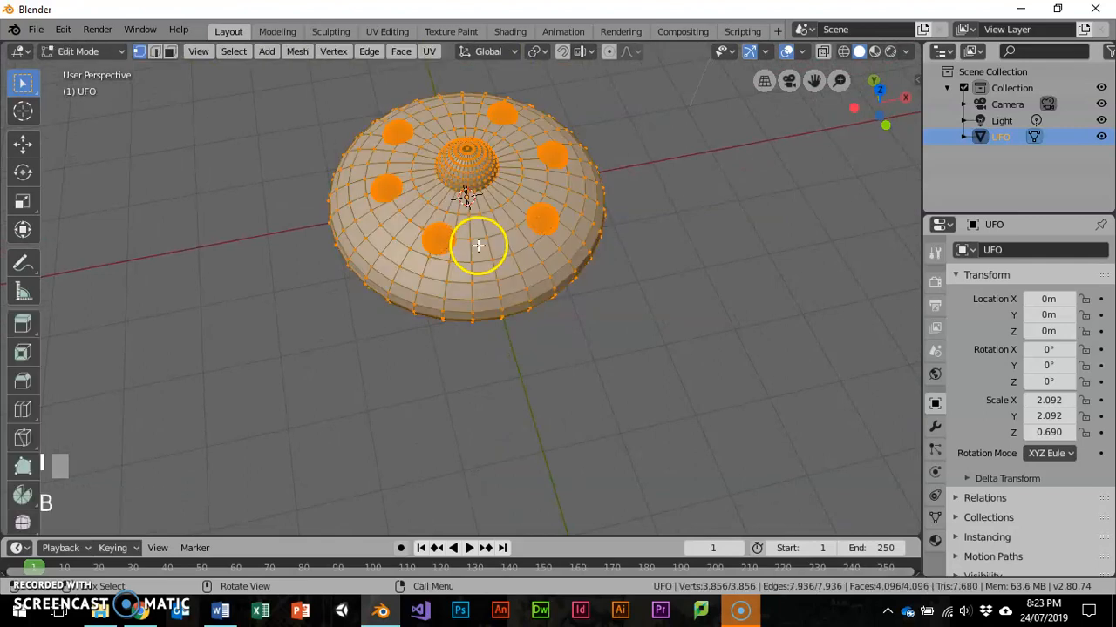
pyautogui.moveTo(474, 249); pyautogui.dragTo(610, 174, button='middle')
pyautogui.click(475, 107)
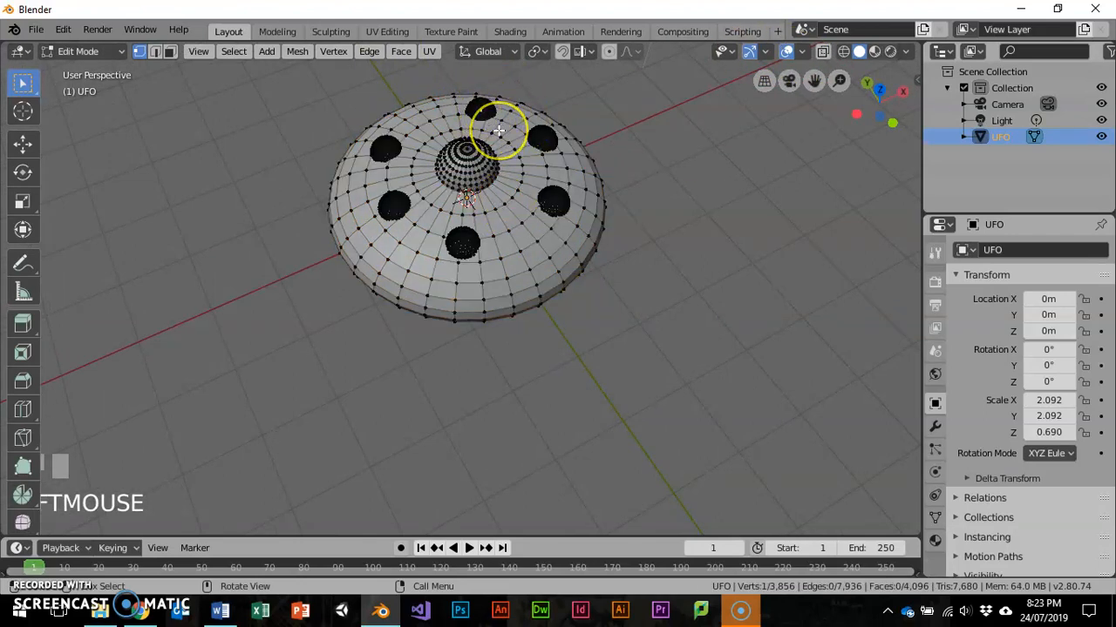
pyautogui.hotkey('ctrl', 'l')
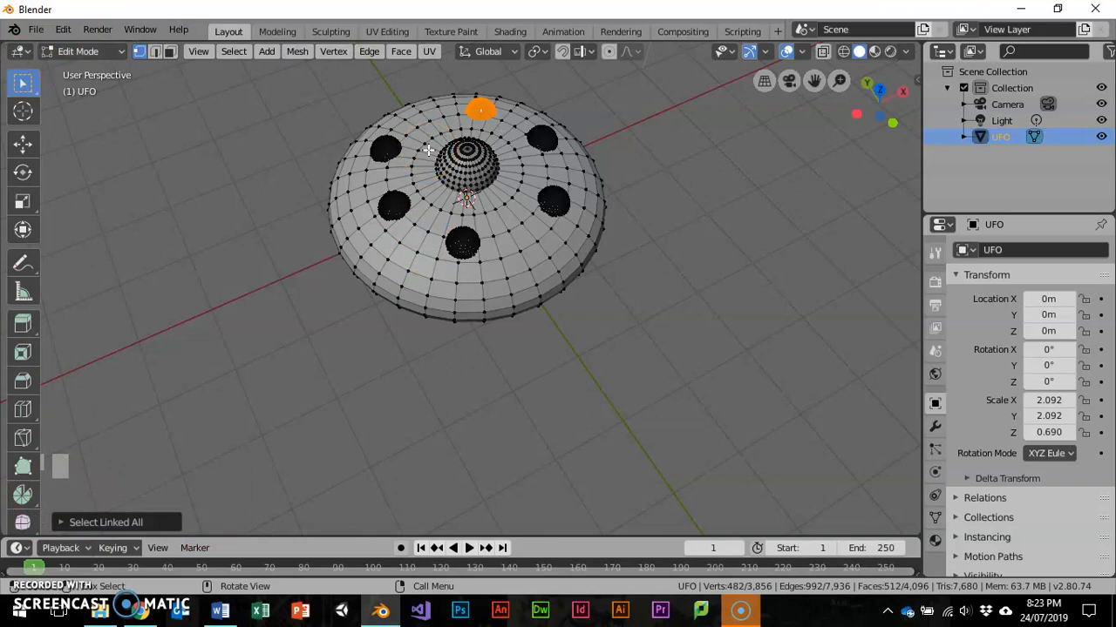
pyautogui.press('p')
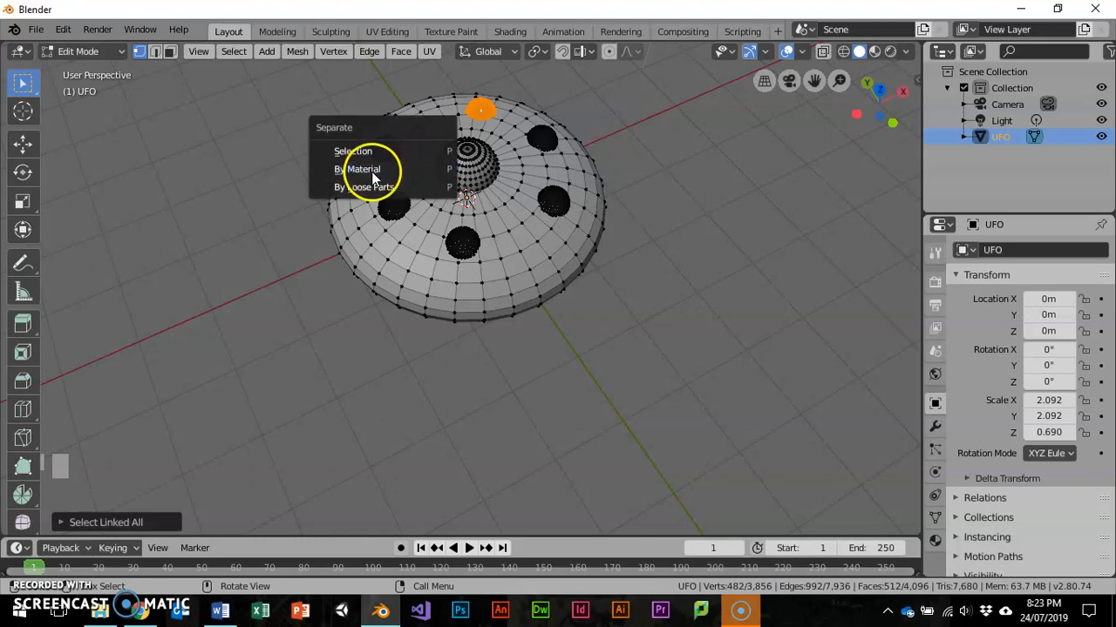
pyautogui.click(386, 153)
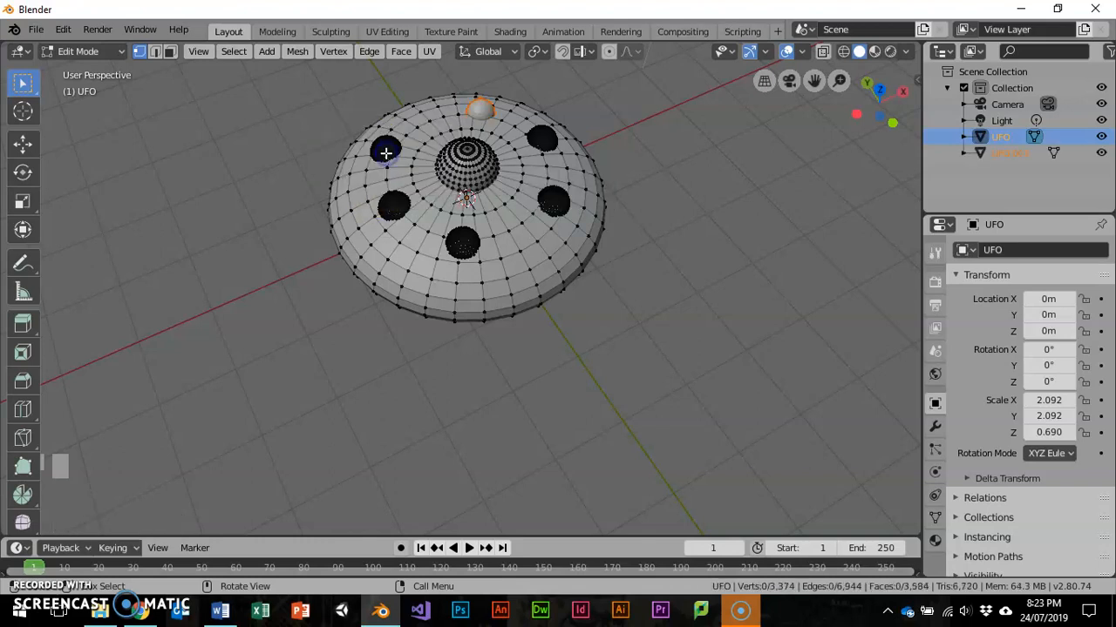
# - Return to Object Mode and join the separated small sphere back into the UFO, with the UFO as the active object
pyautogui.press('Tab')
pyautogui.click(468, 167)
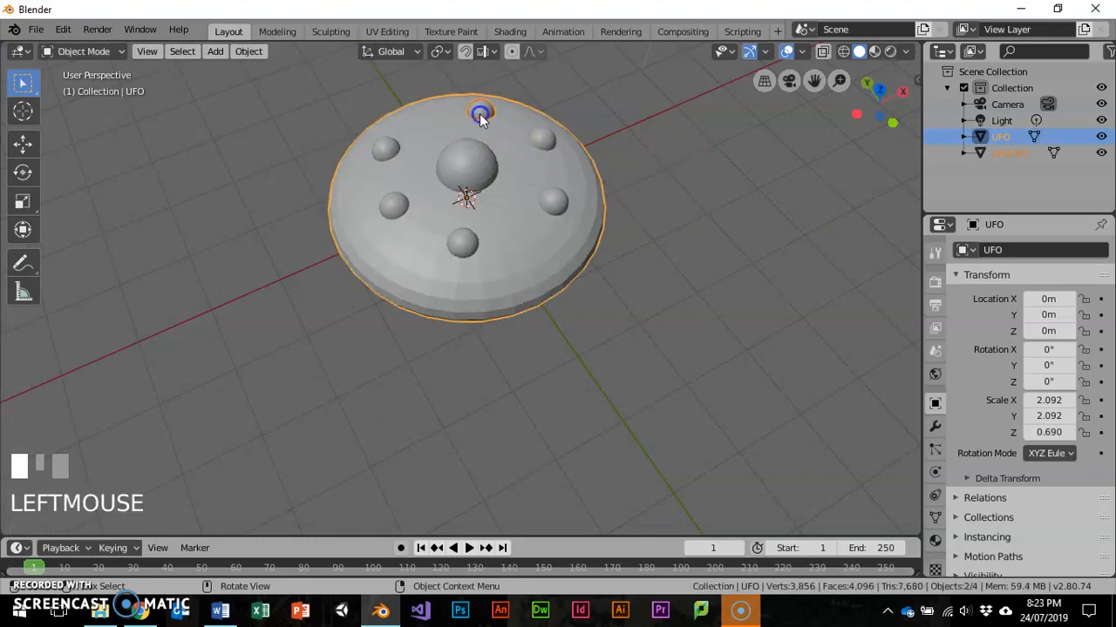
pyautogui.click(451, 120)
pyautogui.click(480, 164)
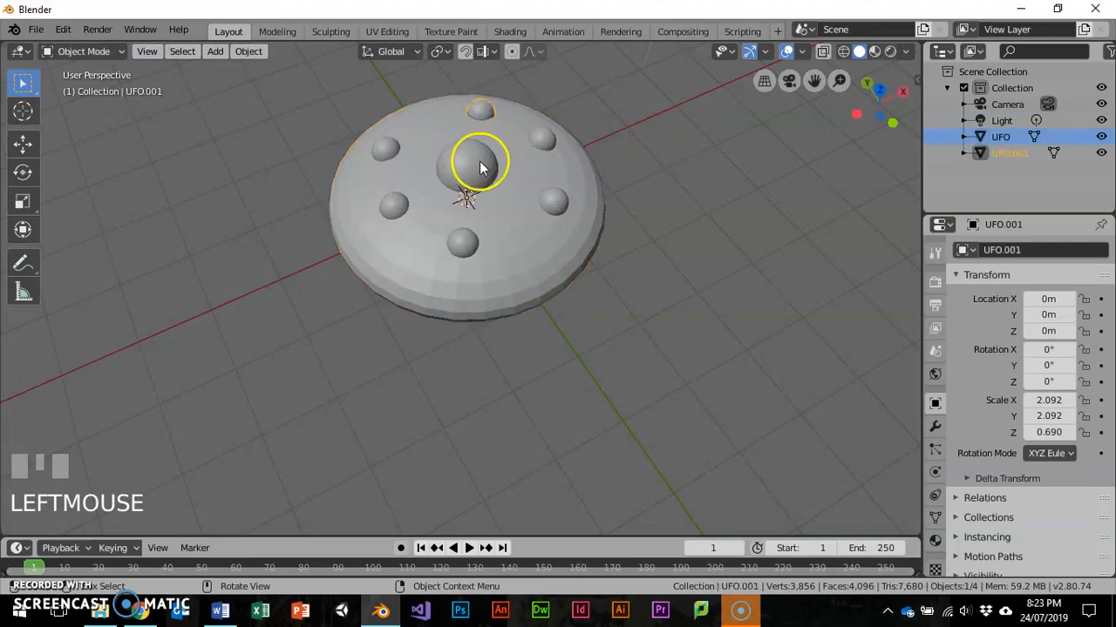
pyautogui.keyDown('shift'); pyautogui.click(478, 166); pyautogui.keyUp('shift')
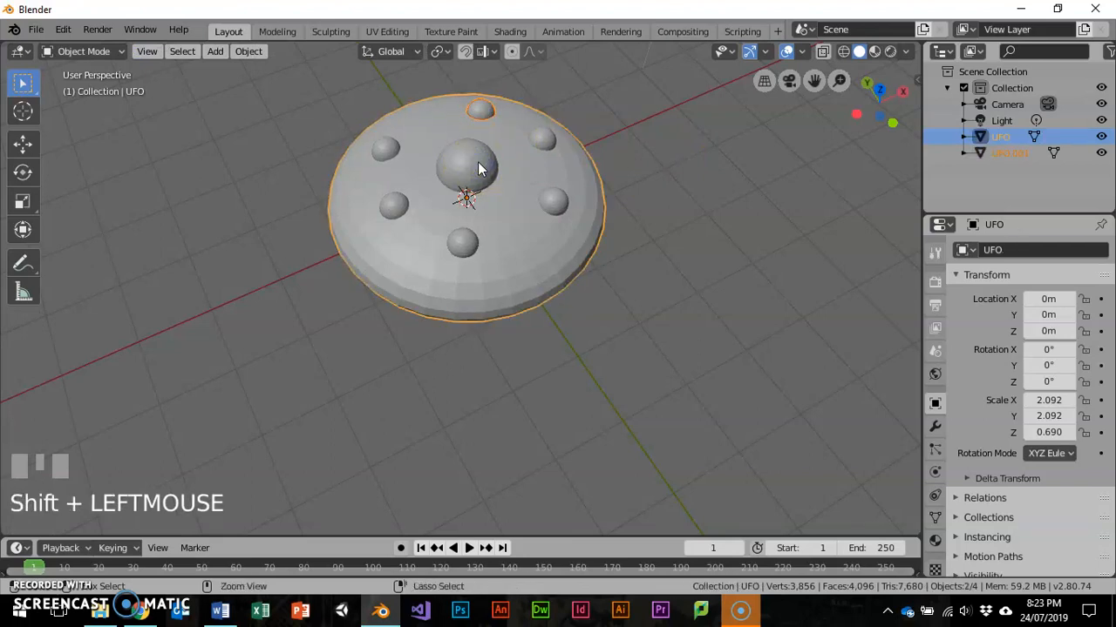
pyautogui.hotkey('ctrl', 'j')
# - Add a new material to the UFO object
pyautogui.moveTo(538, 225); pyautogui.dragTo(449, 116, button='middle')
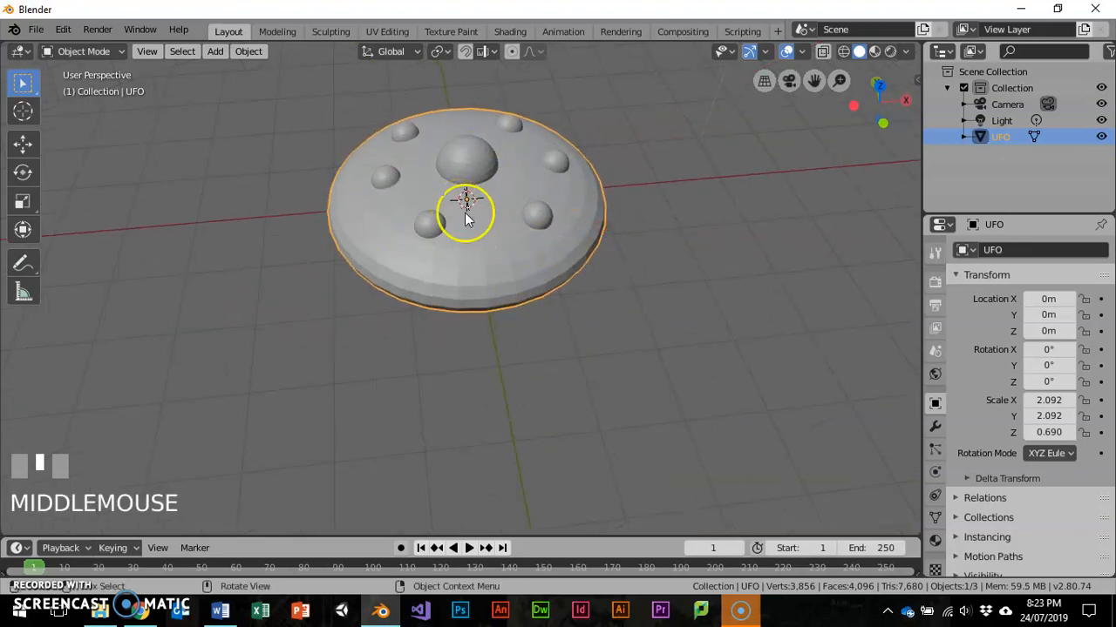
pyautogui.click(469, 170)
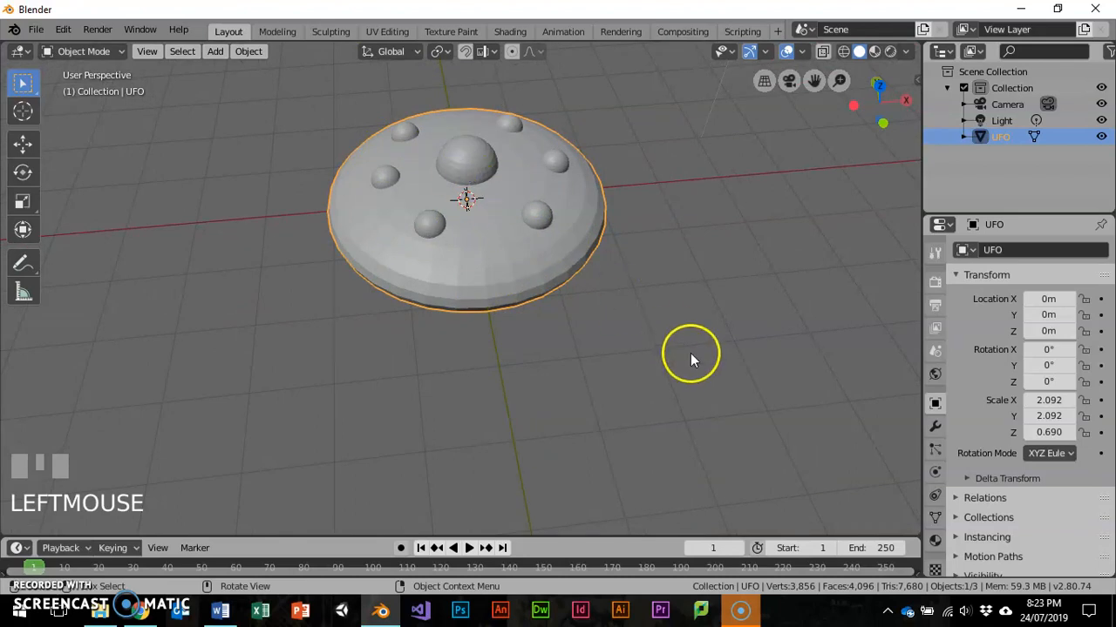
pyautogui.click(934, 540)
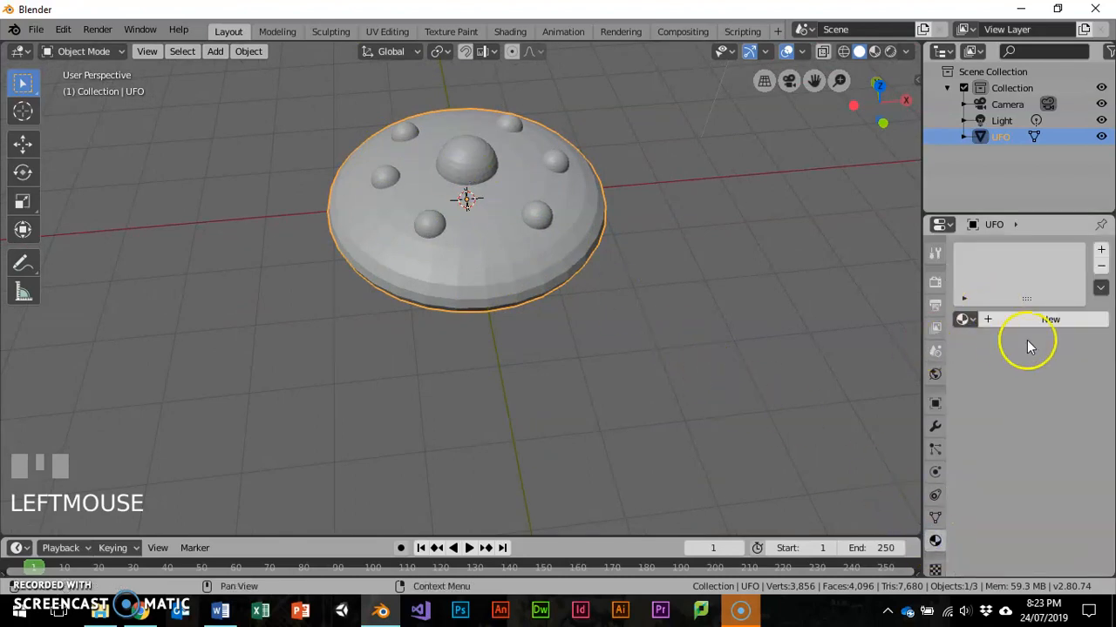
pyautogui.scroll(-1, 1007, 357)
pyautogui.scroll(-2, 548, 288)
pyautogui.scroll(2, 548, 289)
pyautogui.keyDown('shift'); pyautogui.moveTo(523, 252); pyautogui.dragTo(577, 300, button='middle'); pyautogui.keyUp('shift')
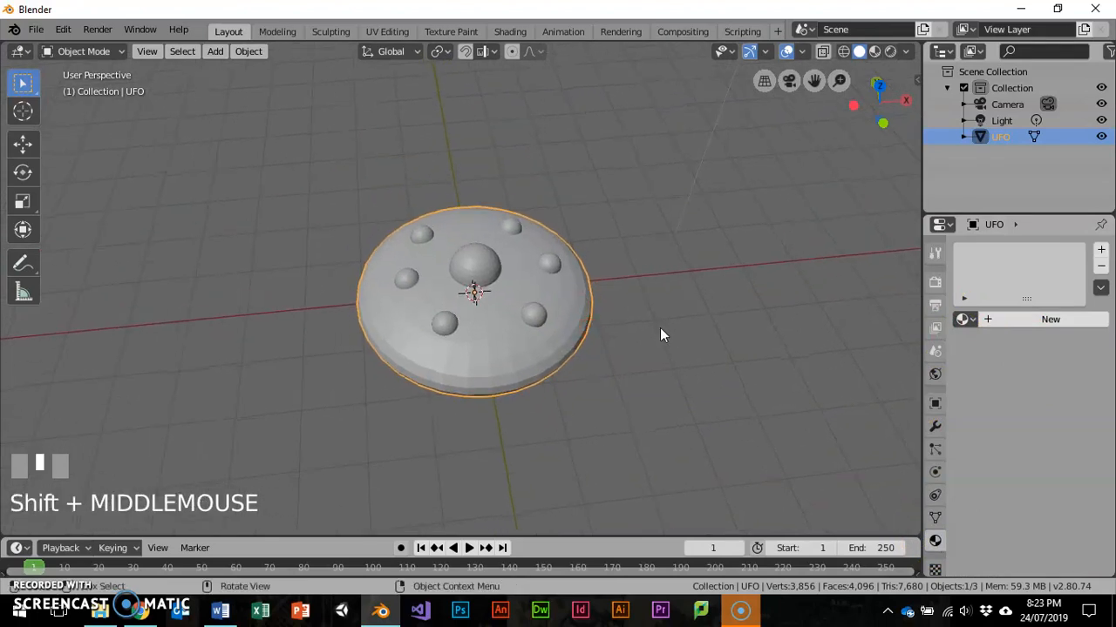
pyautogui.click(994, 322)
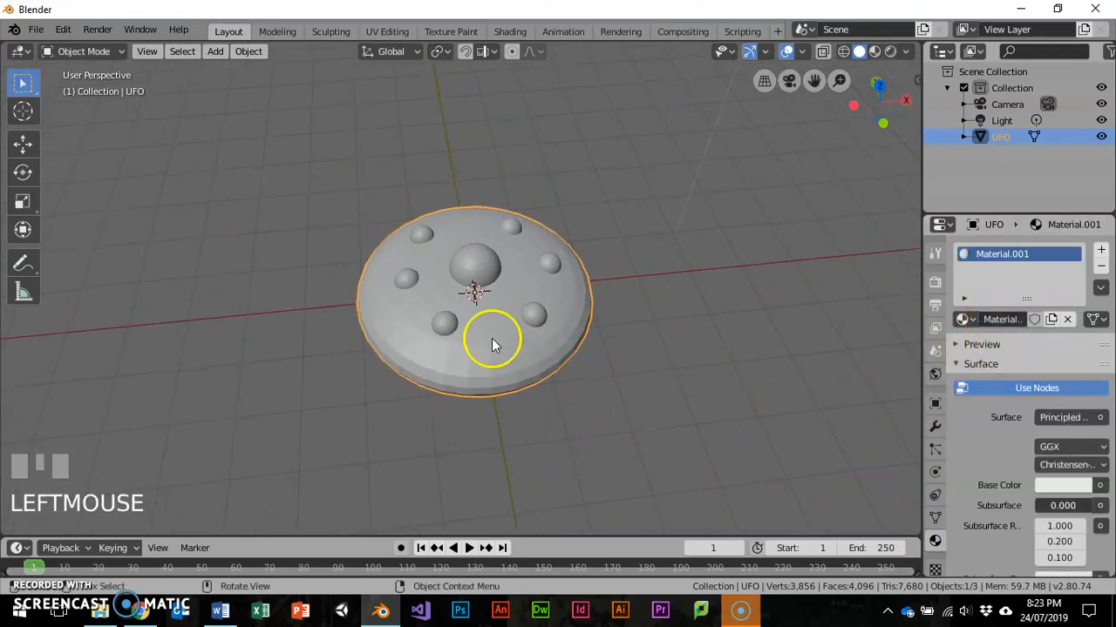
# - Switch the UFO to Edit Mode and rename its material Mat.Base
pyautogui.press('Tab')
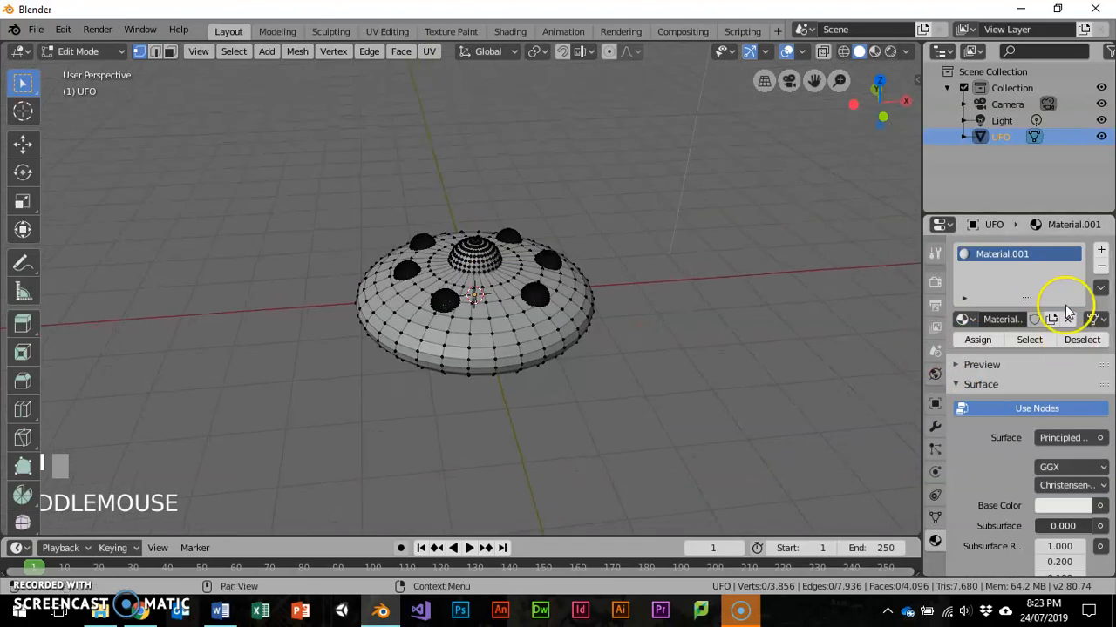
pyautogui.click(1011, 321)
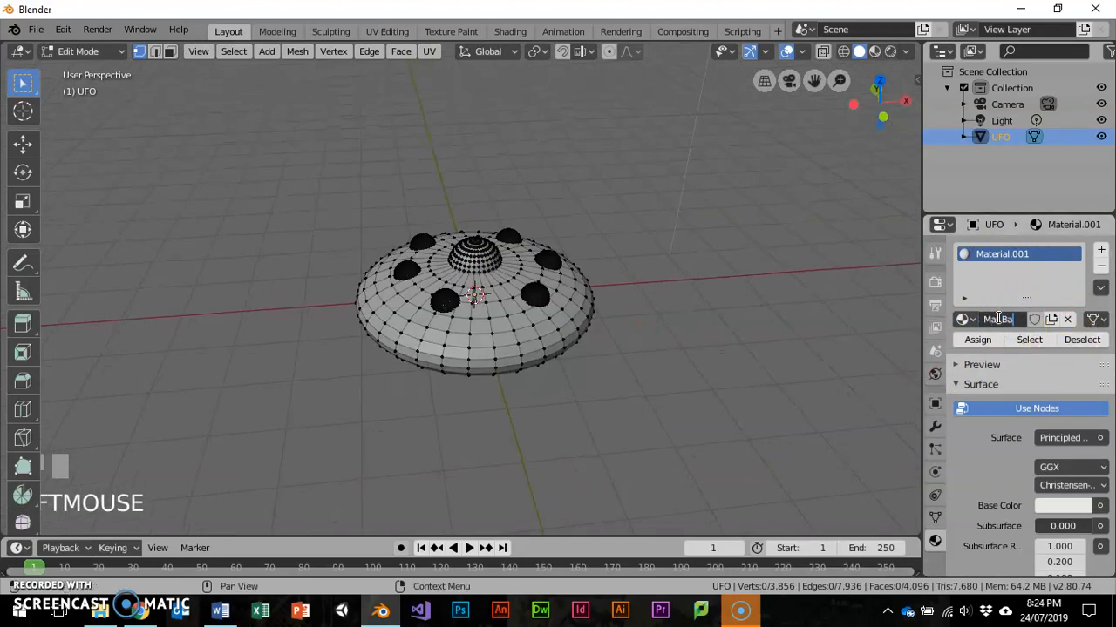
pyautogui.write('Mat.Base')
pyautogui.press('Return')
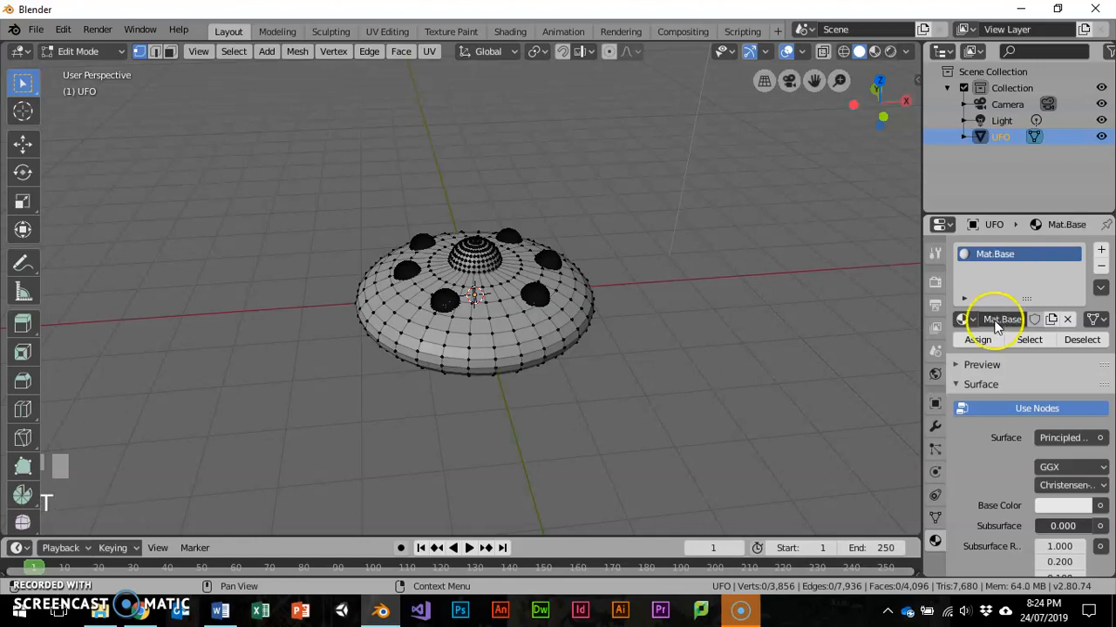
# - Widen the material settings area and set the Base Color of Mat.Base to a saturated blue
pyautogui.click(920, 296)
pyautogui.moveTo(920, 296); pyautogui.dragTo(845, 297)
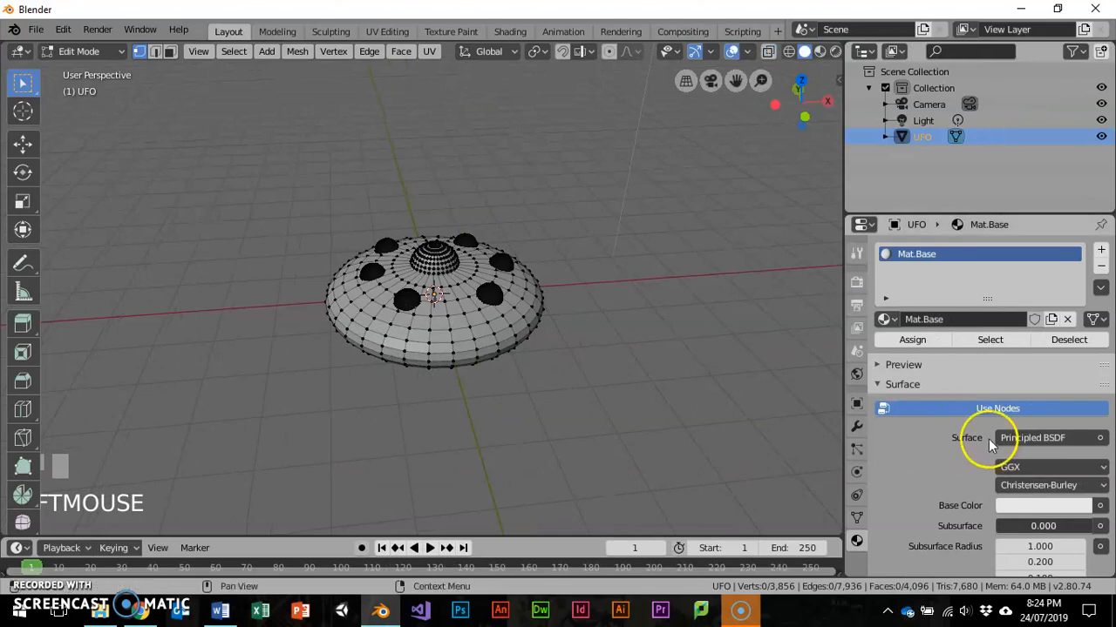
pyautogui.scroll(-3, 985, 435)
pyautogui.scroll(-3, 959, 433)
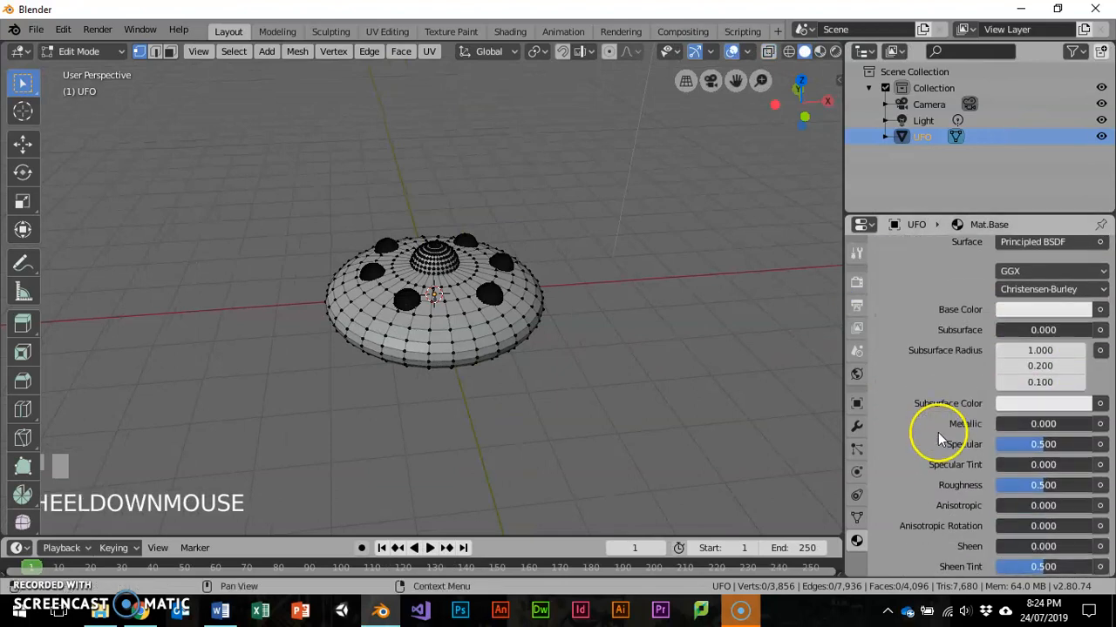
pyautogui.click(1046, 309)
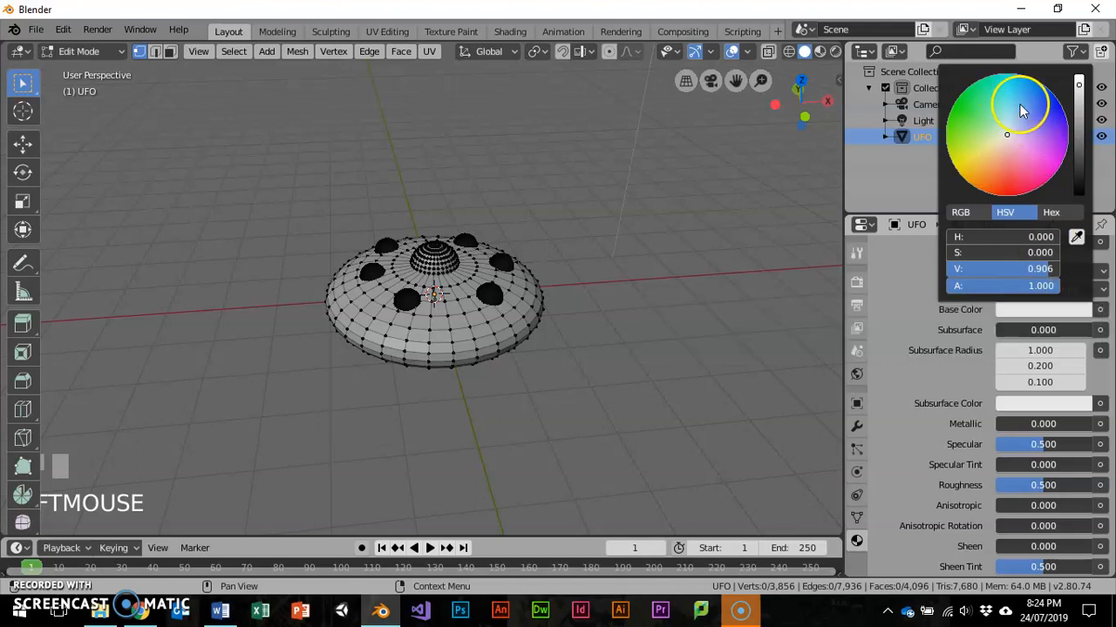
pyautogui.click(1044, 118)
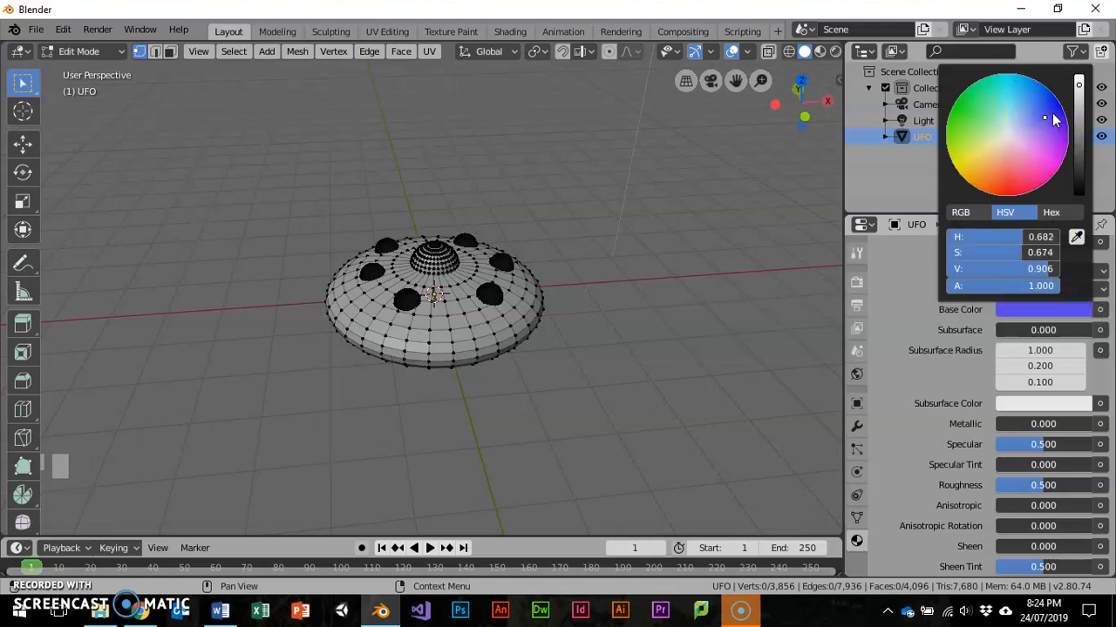
# - Set the Metallic value of Mat.Base to 0.842 and switch the viewport shading to Rendered
pyautogui.scroll(-2, 935, 408)
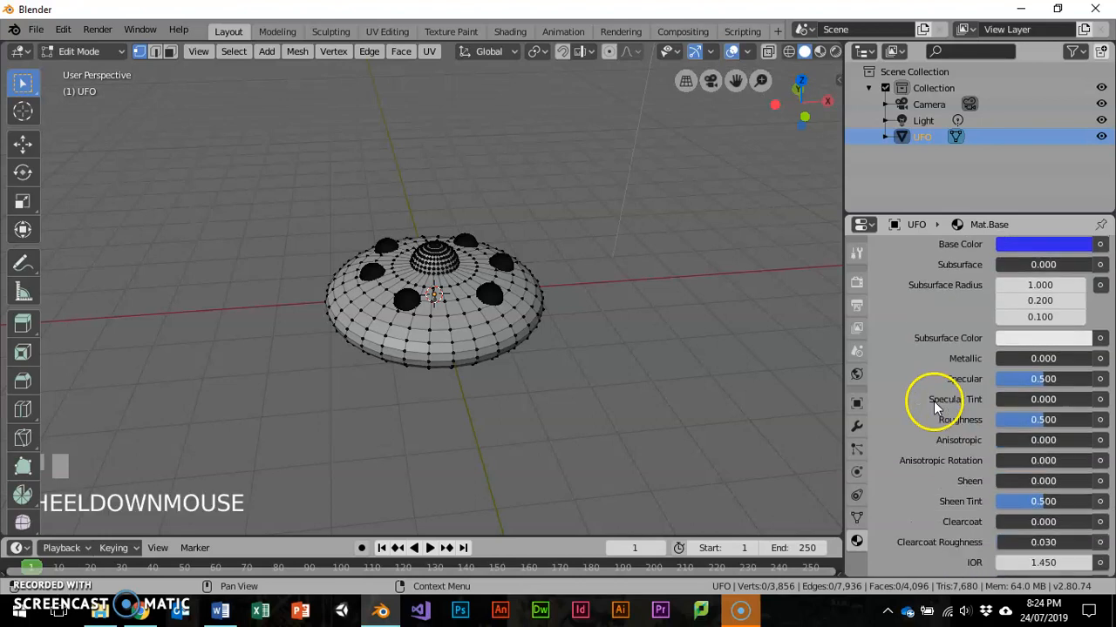
pyautogui.moveTo(1008, 360); pyautogui.dragTo(1087, 358)
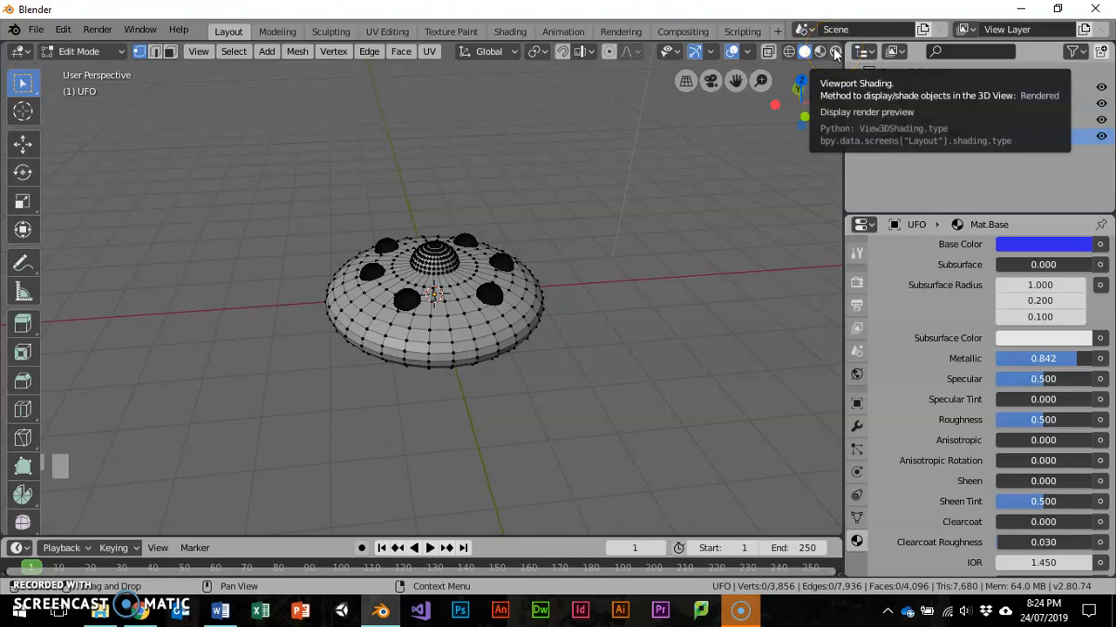
pyautogui.click(834, 52)
pyautogui.moveTo(473, 428)
pyautogui.mouseDown(button='middle')
pyautogui.moveTo(592, 377)
pyautogui.moveTo(559, 375)
pyautogui.mouseUp(button='middle')
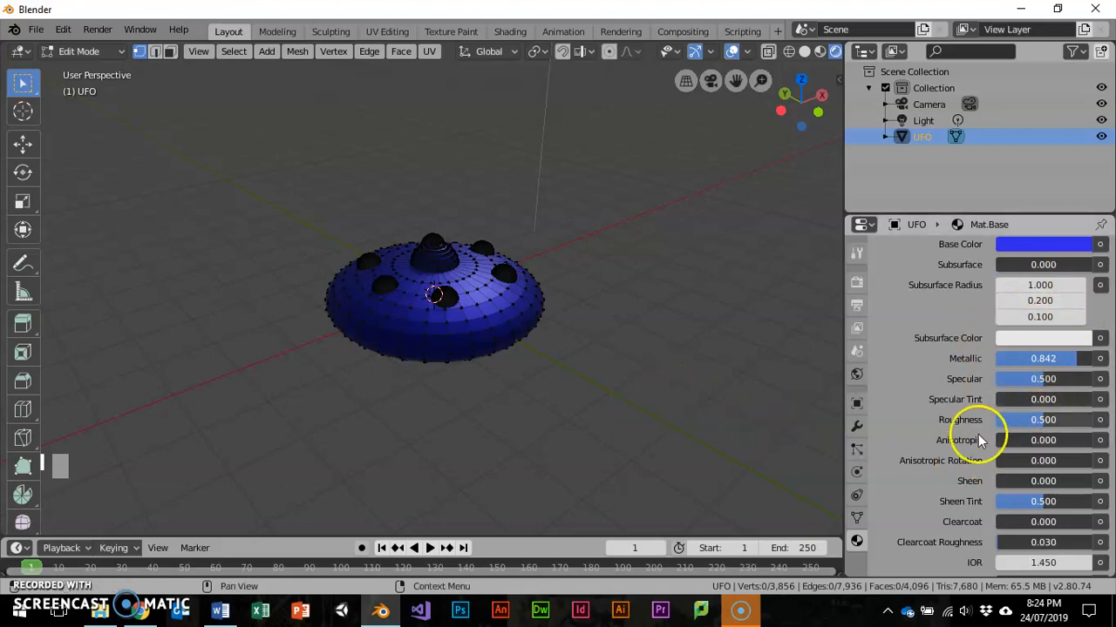
# - Set Mat.Base's Metallic value to 1.000 and its Roughness to 0.000
pyautogui.click(1073, 358)
pyautogui.moveTo(1073, 358); pyautogui.dragTo(1090, 361)
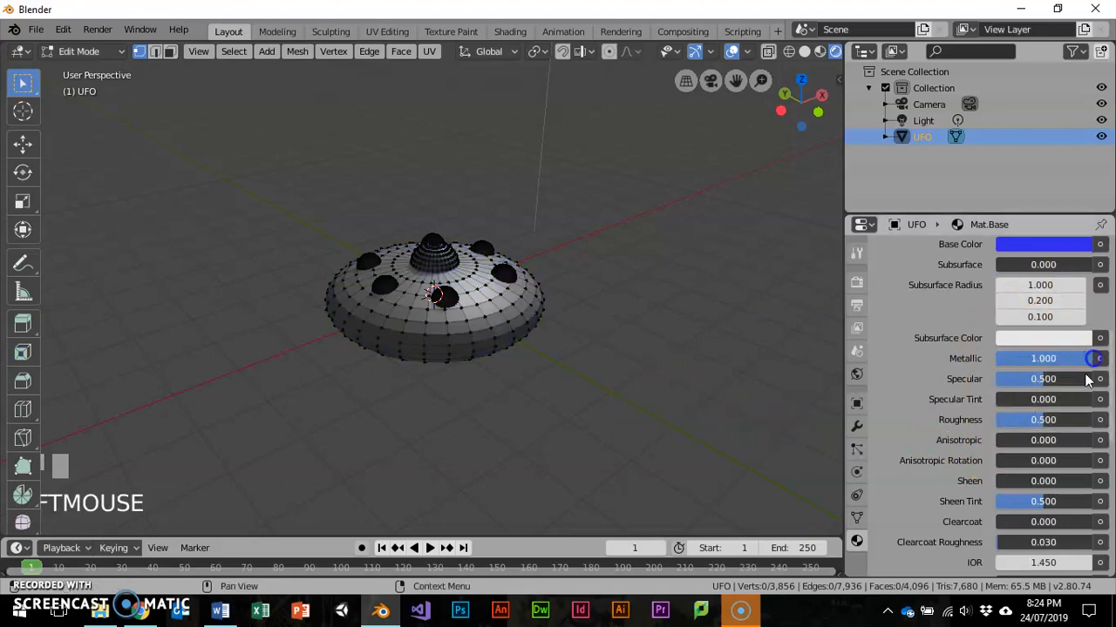
pyautogui.click(925, 421)
pyautogui.moveTo(1041, 415); pyautogui.dragTo(977, 425)
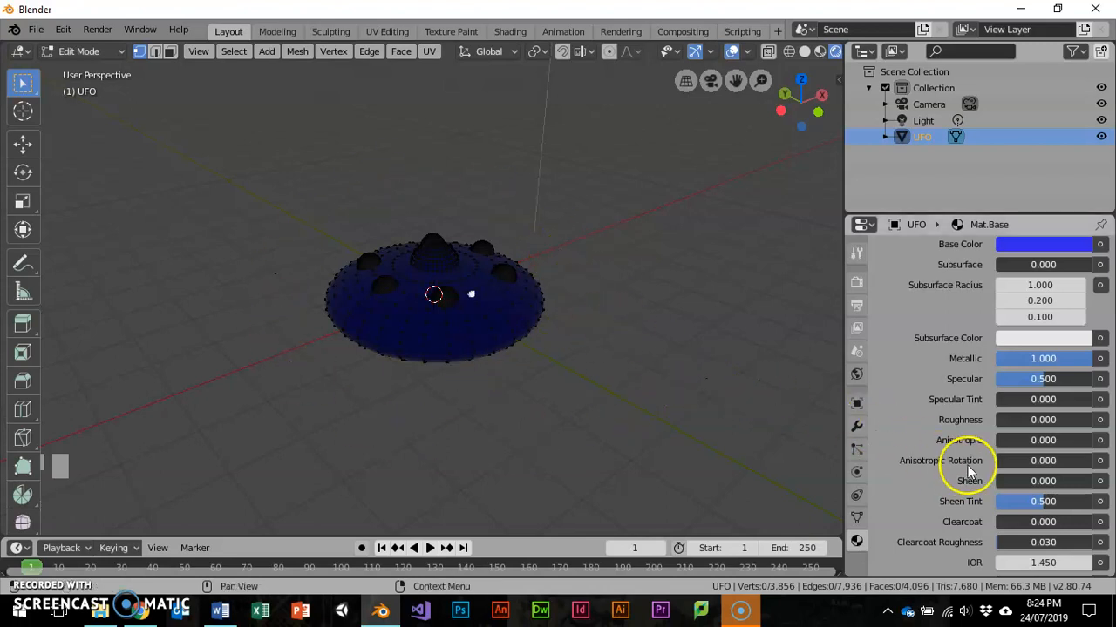
# - Select the entire UFO mesh and assign Mat.Base to it
pyautogui.scroll(-3, 972, 460)
pyautogui.scroll(-3, 959, 453)
pyautogui.moveTo(544, 314); pyautogui.dragTo(606, 330, button='middle')
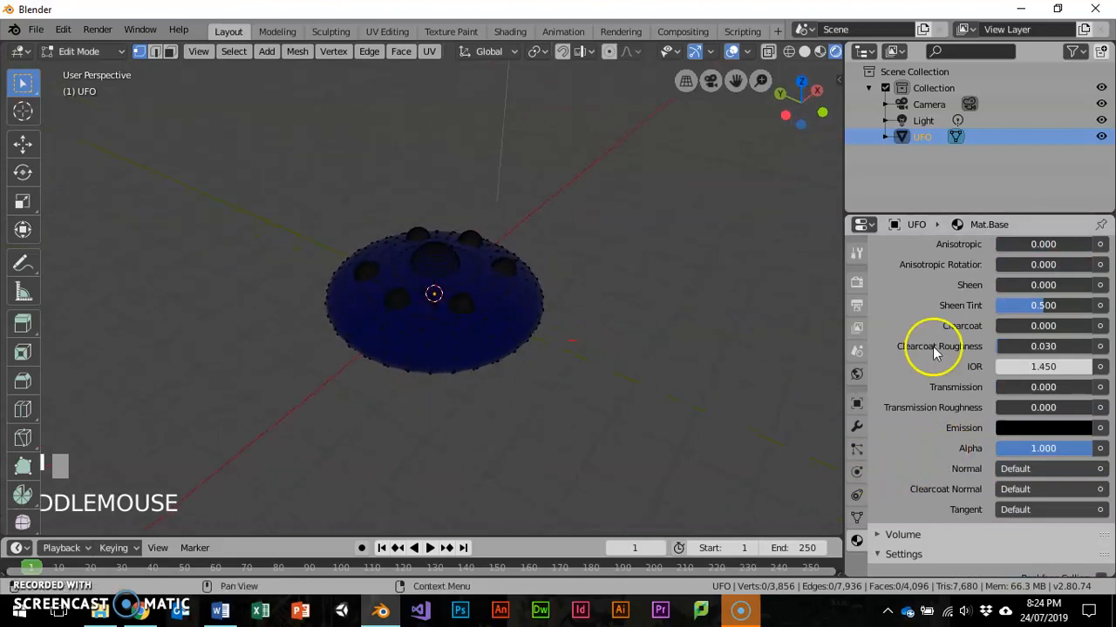
pyautogui.scroll(10, 981, 344)
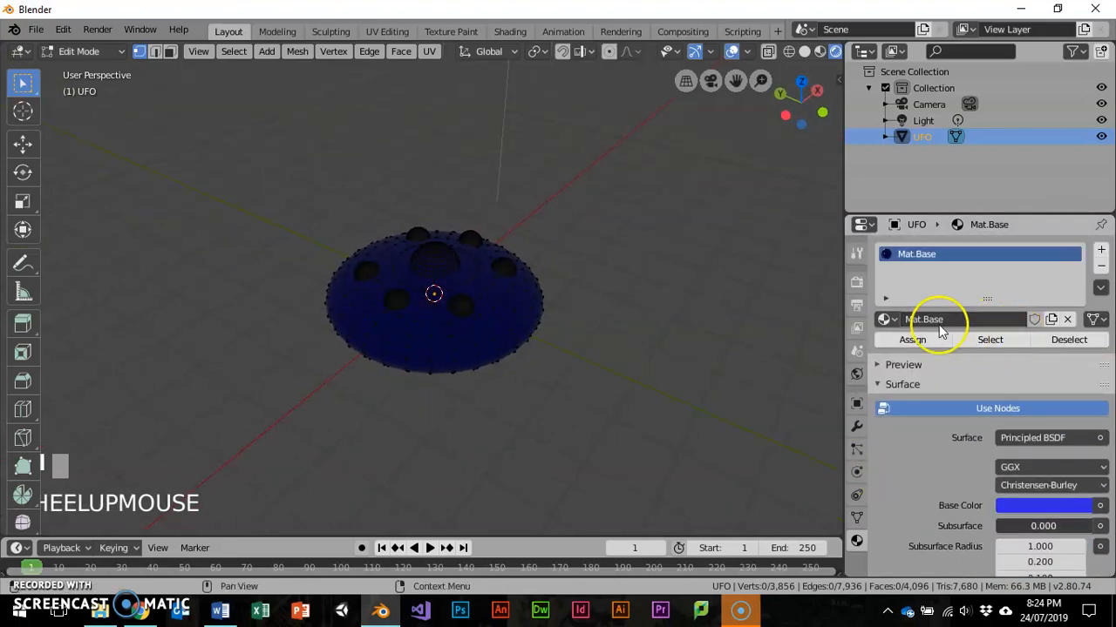
pyautogui.click(478, 276)
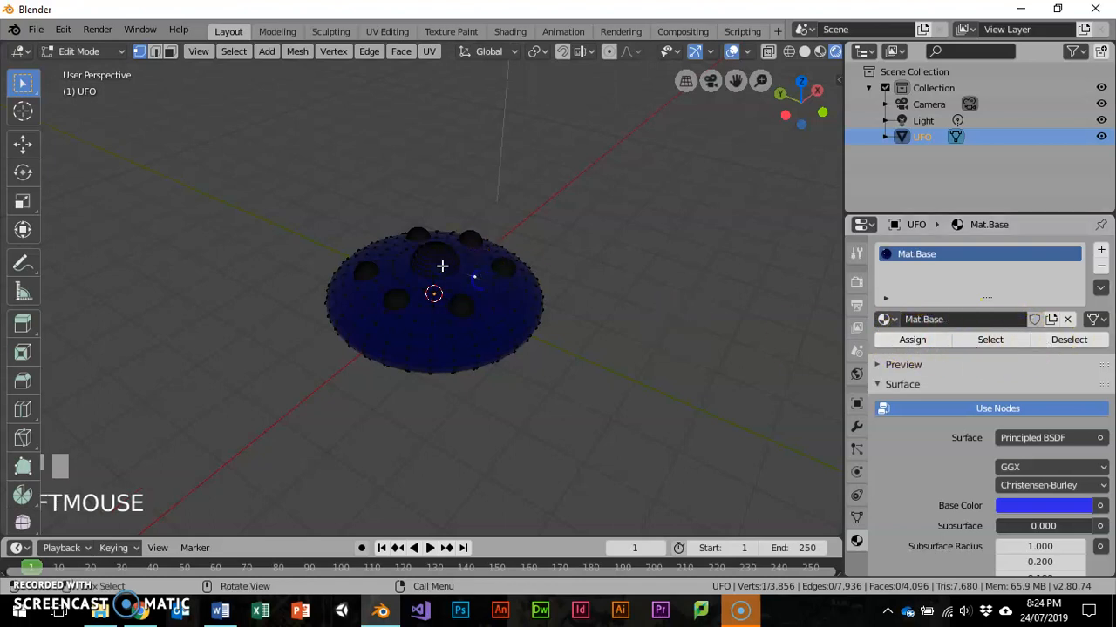
pyautogui.moveTo(253, 217); pyautogui.dragTo(582, 430)
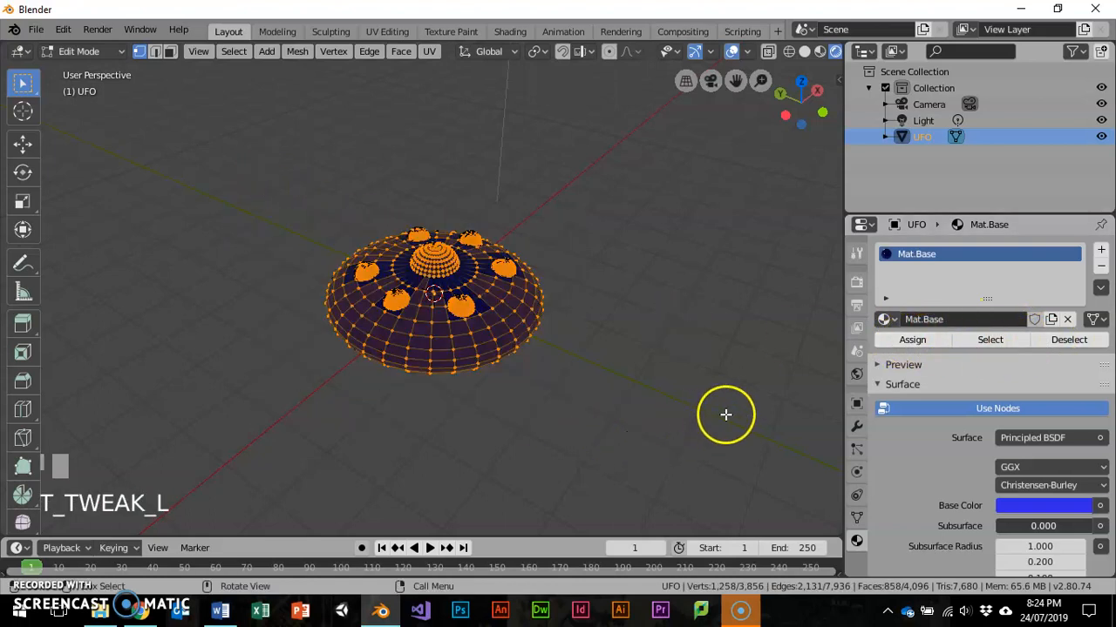
pyautogui.press('a')
pyautogui.click(915, 339)
# - Add a second material slot with a new material and select all linked geometry of the central dome
pyautogui.moveTo(485, 391); pyautogui.dragTo(573, 331, button='middle')
pyautogui.click(1099, 251)
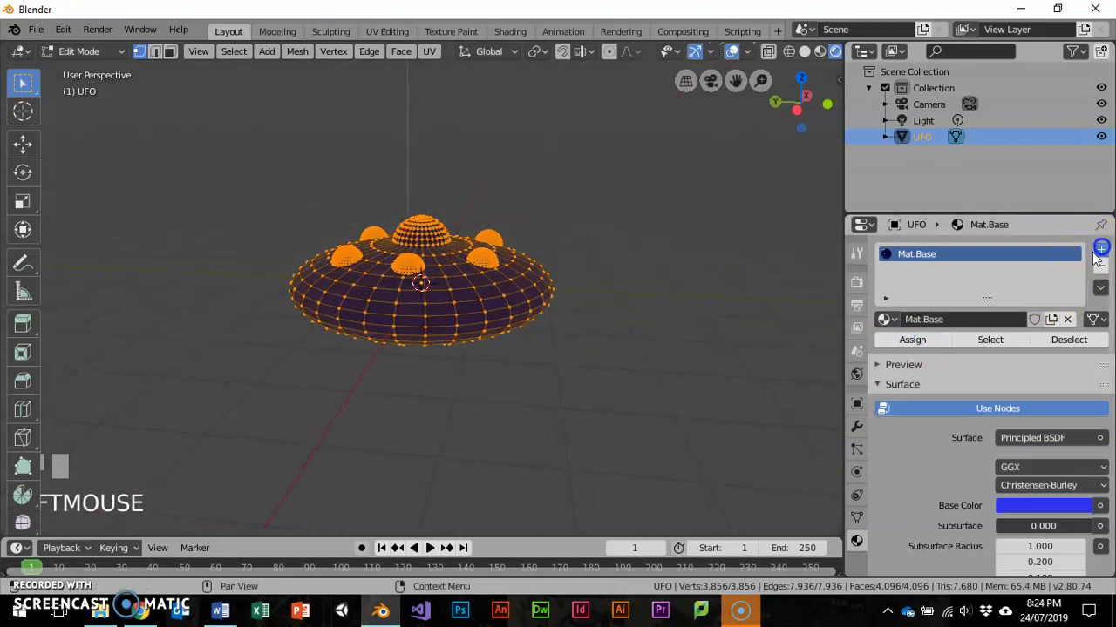
pyautogui.click(917, 352)
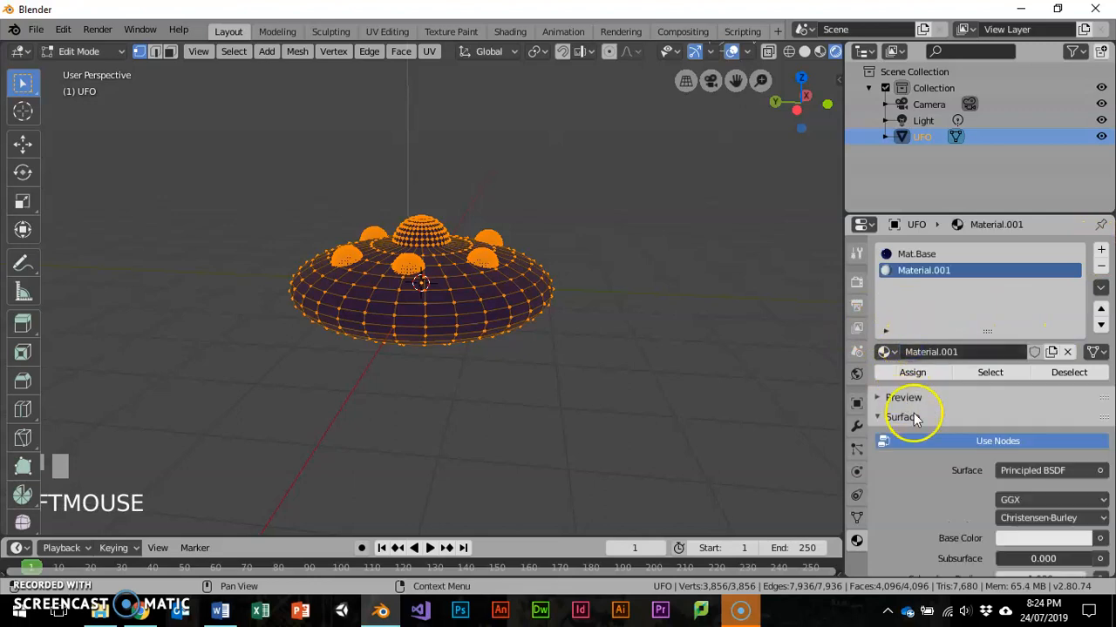
pyautogui.click(424, 219)
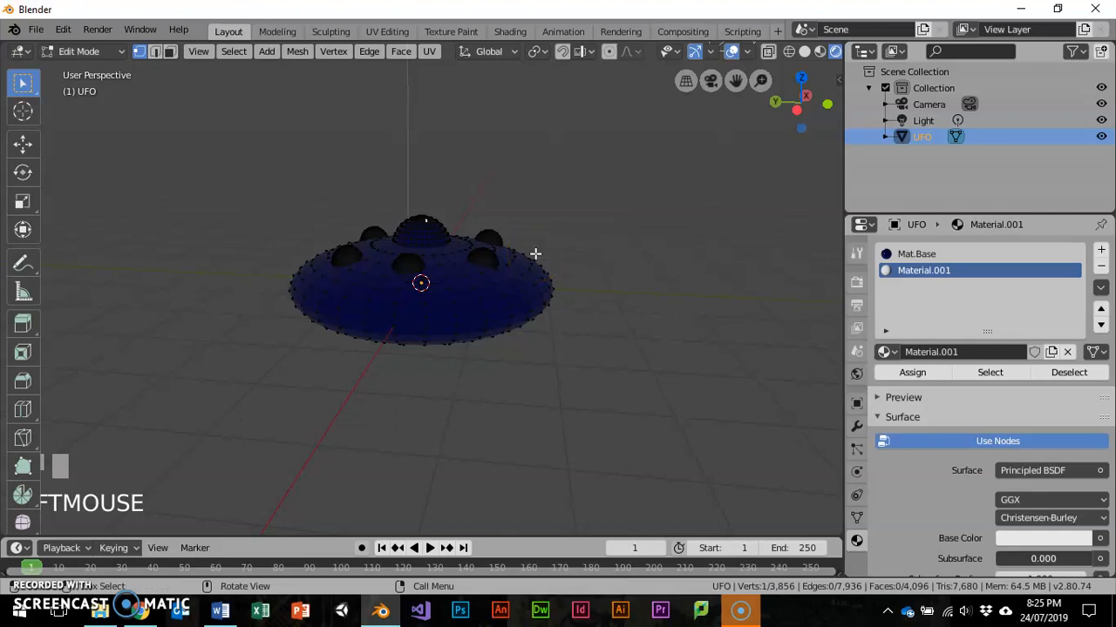
pyautogui.hotkey('ctrl', 'l')
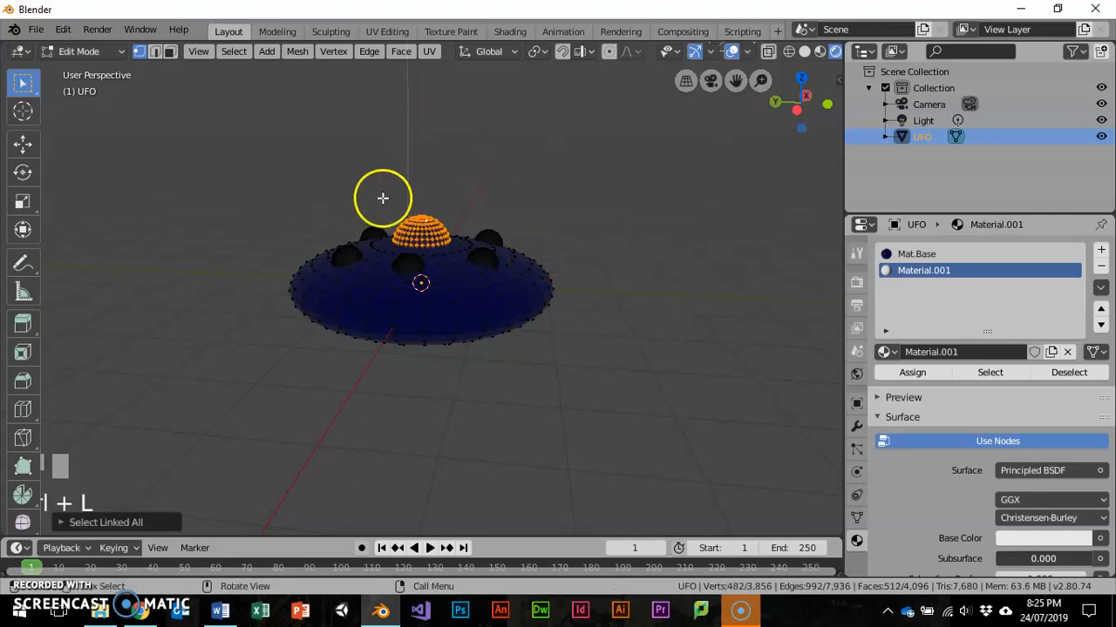
# - Examine the extent of the selected dome sphere in Wireframe shading, and return the viewport to Rendered
pyautogui.scroll(1, 432, 220)
pyautogui.scroll(3, 431, 220)
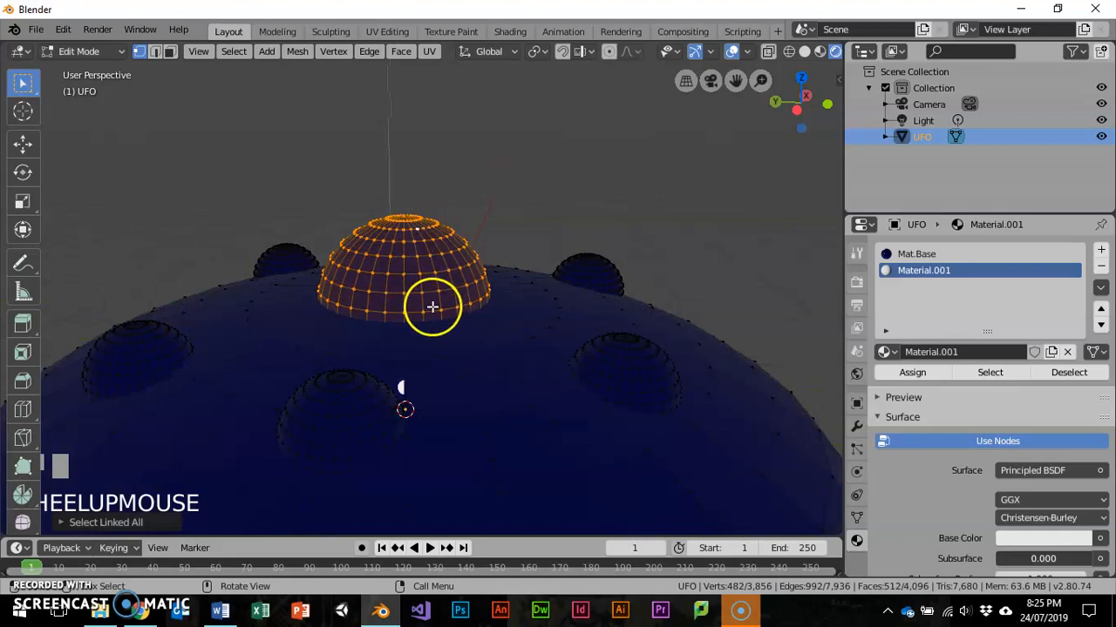
pyautogui.press('z')
pyautogui.click(351, 287)
pyautogui.moveTo(461, 305); pyautogui.dragTo(432, 207, button='middle')
pyautogui.press('z')
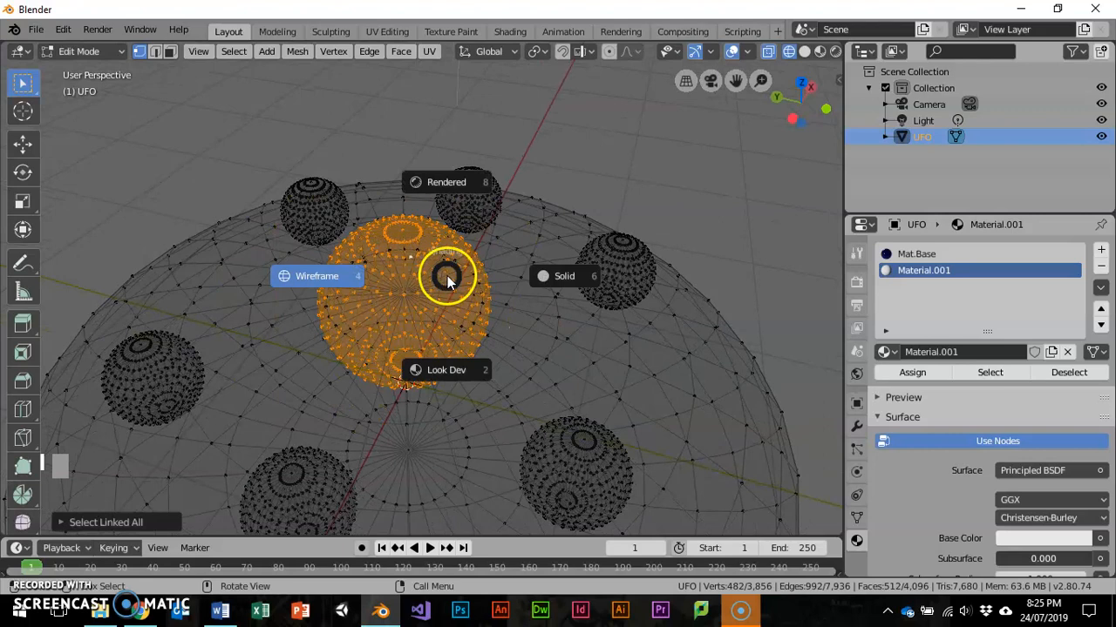
pyautogui.click(447, 188)
pyautogui.moveTo(485, 287); pyautogui.dragTo(505, 261, button='middle')
pyautogui.scroll(-2, 561, 286)
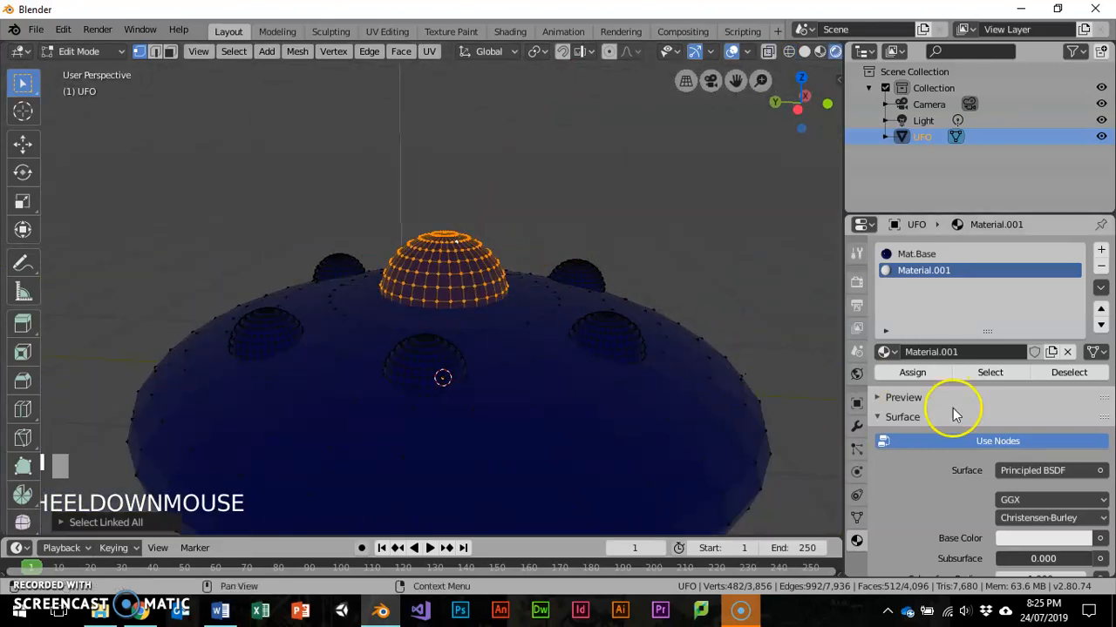
# - Set the second material's Base Color to black, its Roughness to 0.000 and its Metallic to 1.000
pyautogui.scroll(-5, 950, 410)
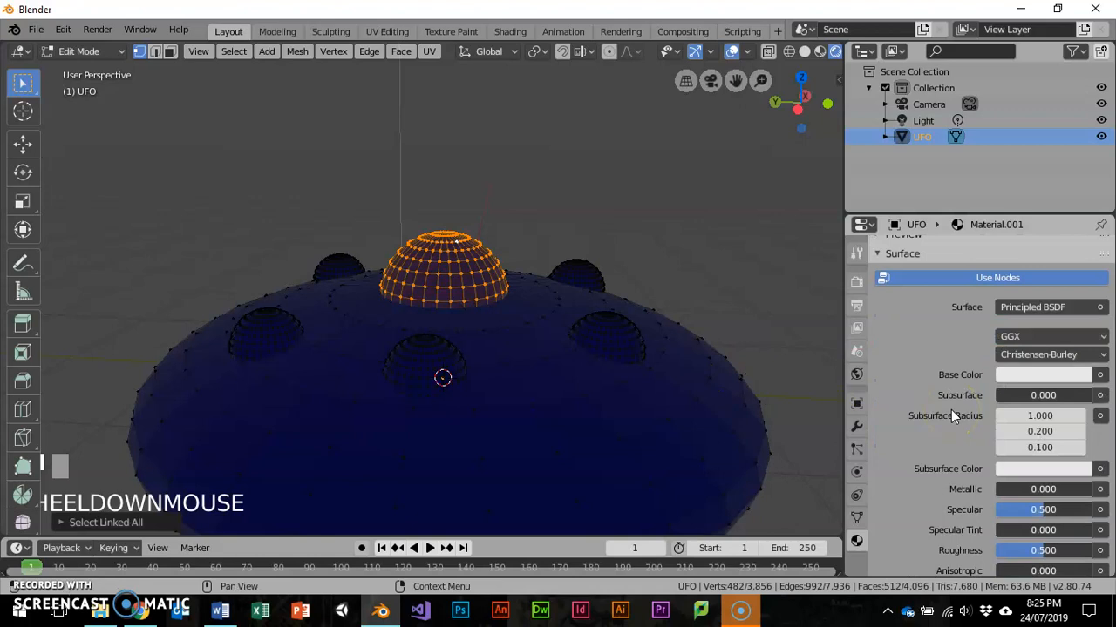
pyautogui.click(1044, 377)
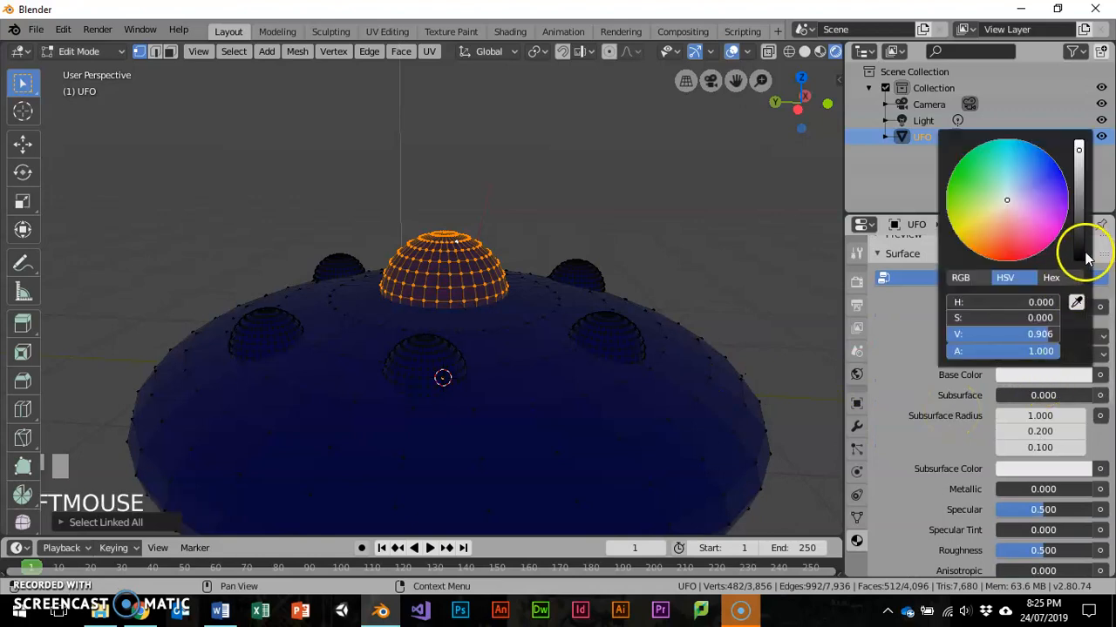
pyautogui.moveTo(1087, 258); pyautogui.dragTo(1080, 272)
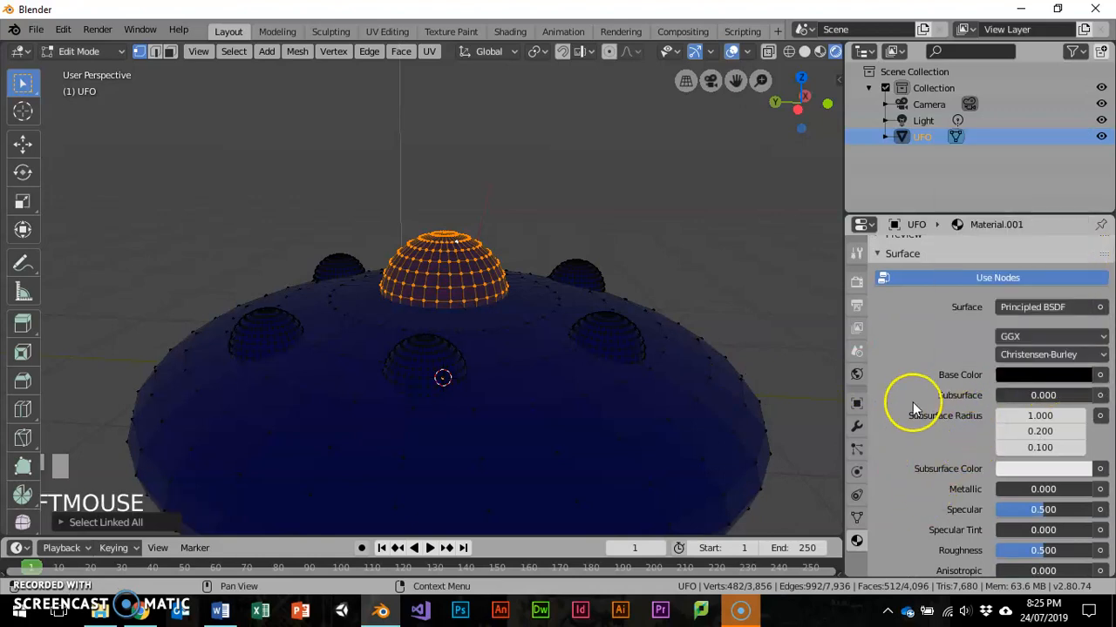
pyautogui.scroll(-3, 1031, 427)
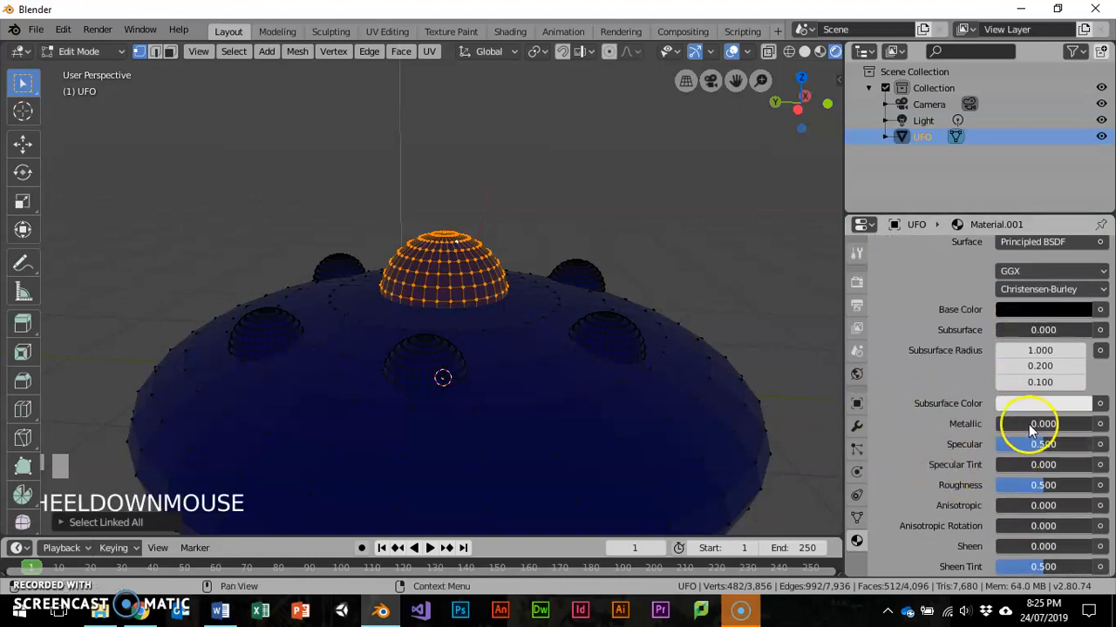
pyautogui.moveTo(1041, 486); pyautogui.dragTo(931, 489)
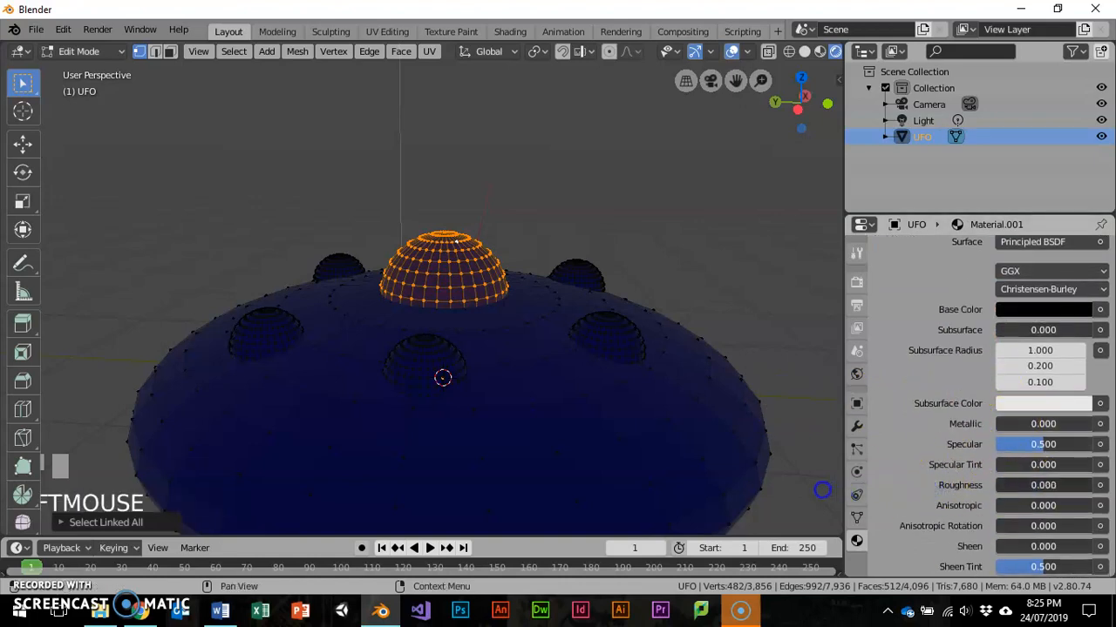
pyautogui.moveTo(1029, 427); pyautogui.dragTo(44, 416)
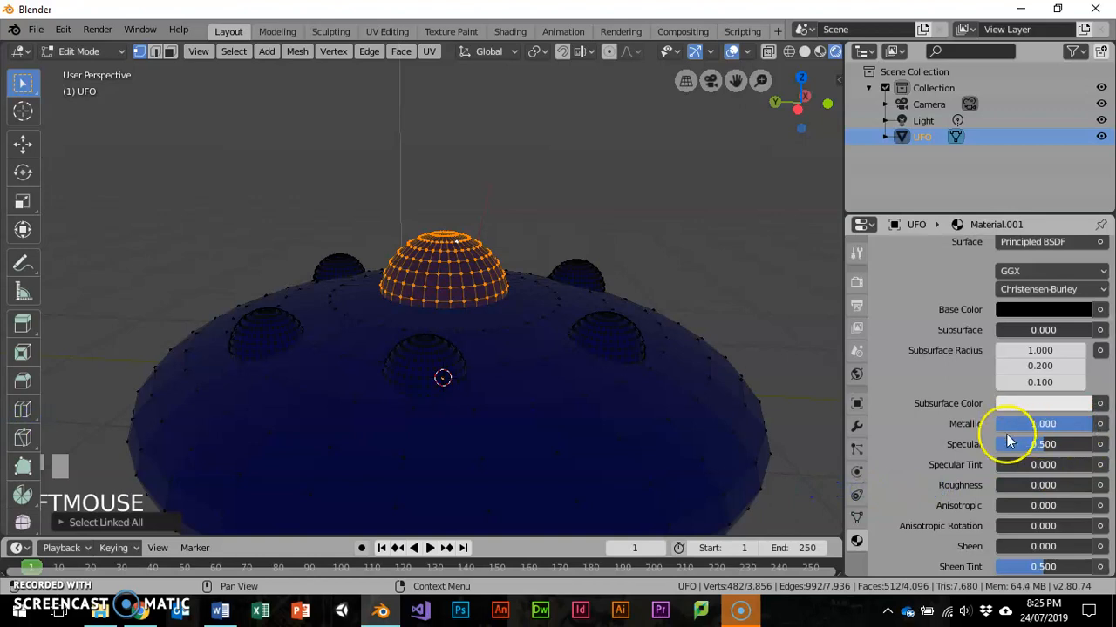
# - Assign the black metallic material to the selected central dome
pyautogui.scroll(-3, 985, 438)
pyautogui.scroll(-3, 940, 462)
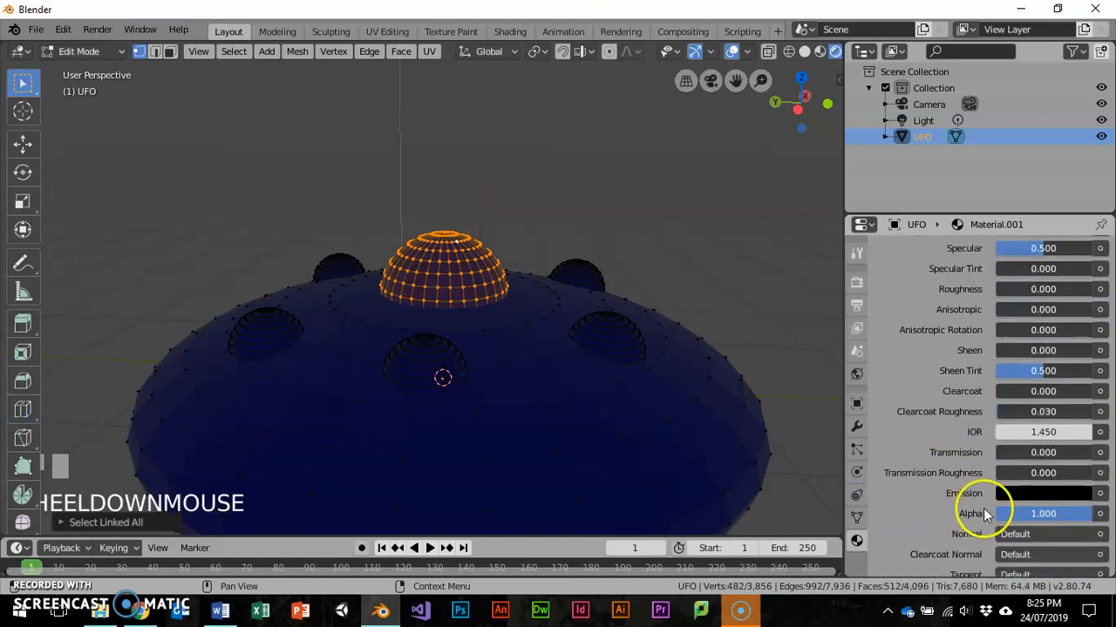
pyautogui.moveTo(680, 401); pyautogui.dragTo(664, 446, button='middle')
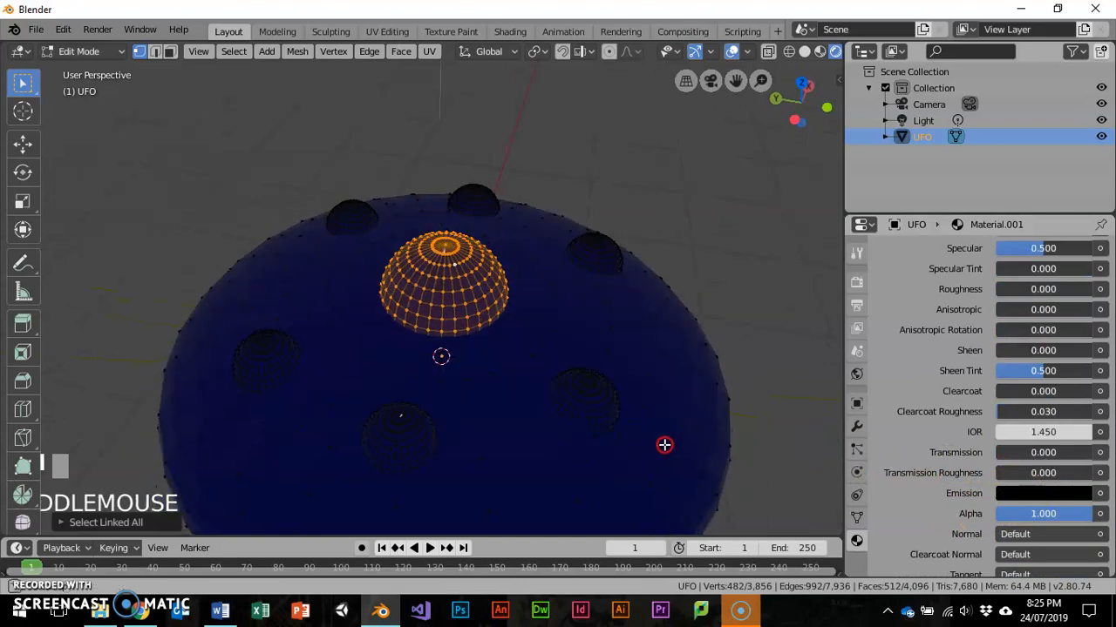
pyautogui.scroll(6, 957, 374)
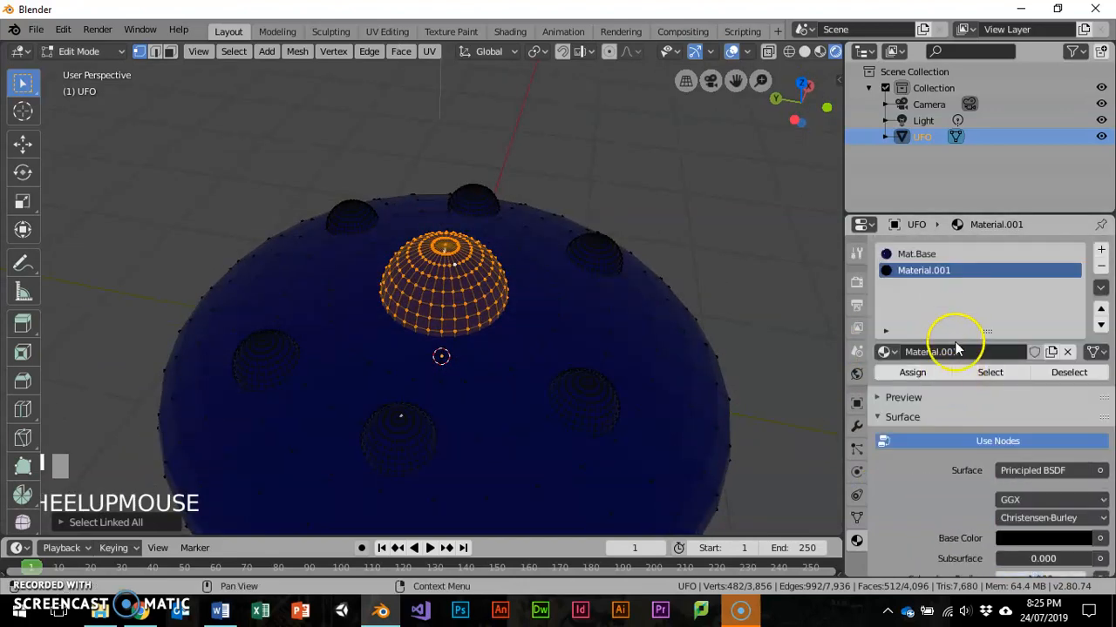
pyautogui.click(912, 373)
# - Pick one vertex on each of the six small domes and extend the selection to all their linked geometry
pyautogui.moveTo(788, 360); pyautogui.dragTo(657, 313, button='middle')
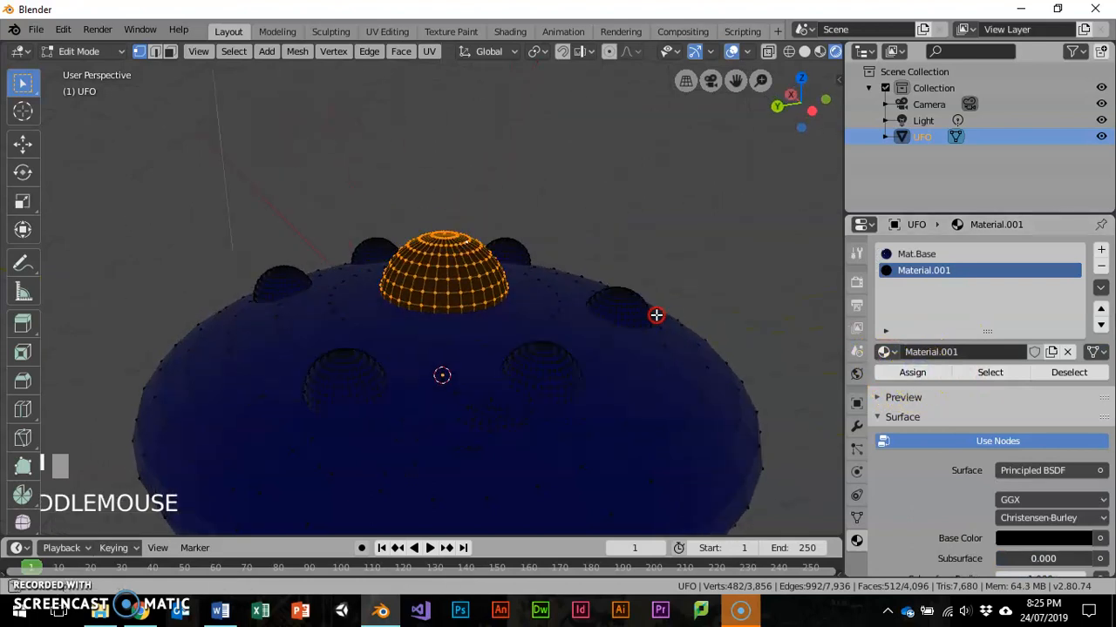
pyautogui.click(619, 311)
pyautogui.keyDown('ctrl'); pyautogui.click(489, 232); pyautogui.keyUp('ctrl')
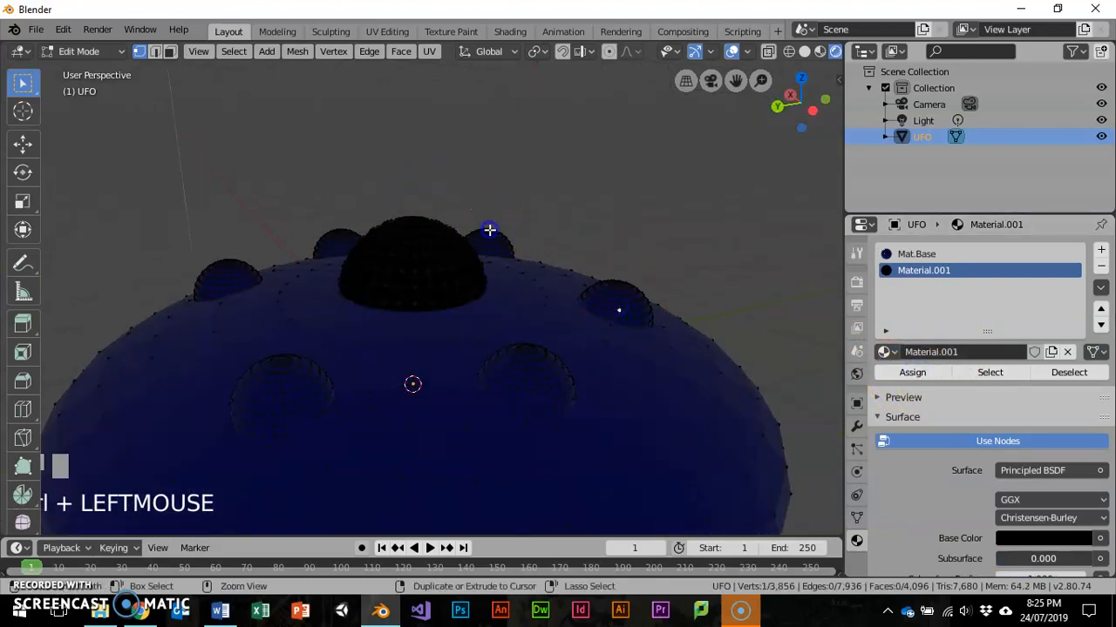
pyautogui.keyDown('ctrl'); pyautogui.click(339, 231); pyautogui.keyUp('ctrl')
pyautogui.keyDown('ctrl'); pyautogui.click(229, 265); pyautogui.keyUp('ctrl')
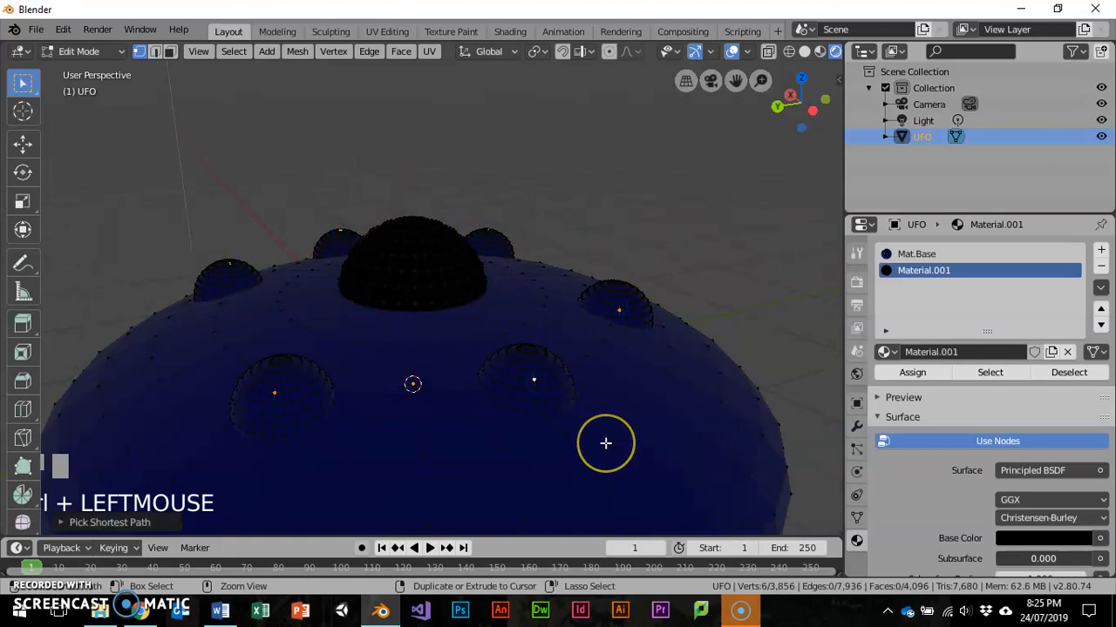
pyautogui.hotkey('ctrl', 'l')
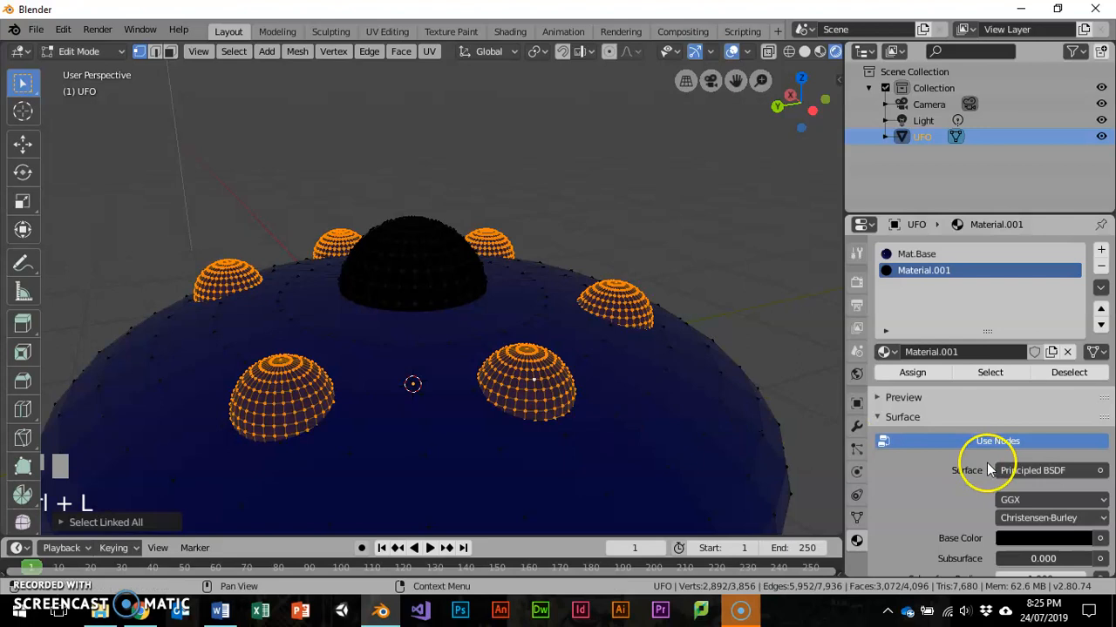
# - Add a third, empty material slot and rename the dome's black material Mat.Dome
pyautogui.scroll(-2, 987, 463)
pyautogui.scroll(2, 960, 459)
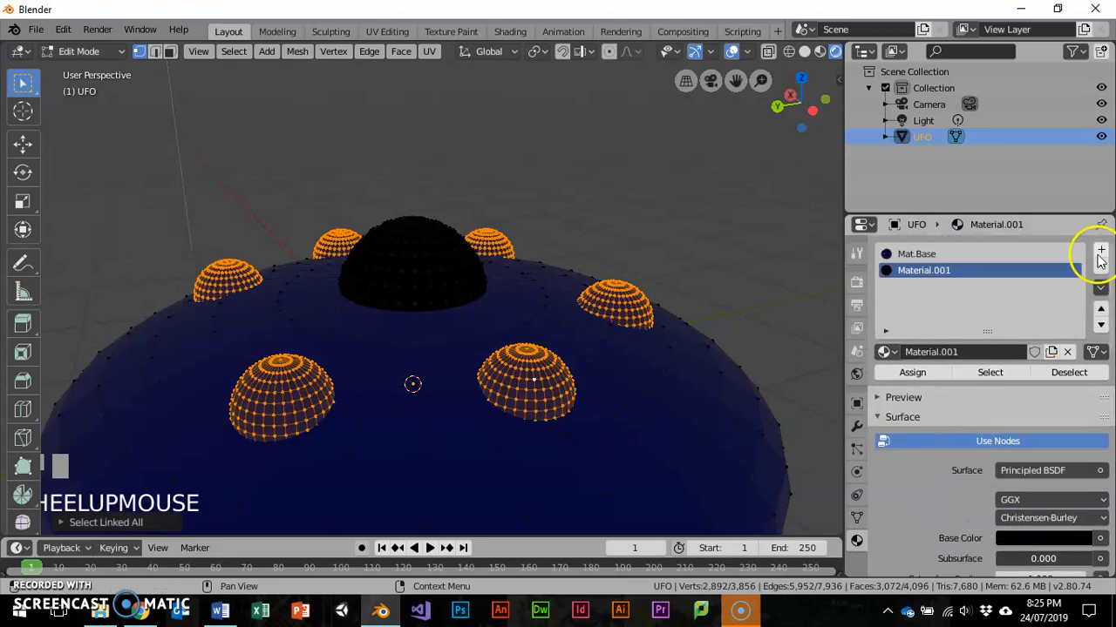
pyautogui.click(1102, 253)
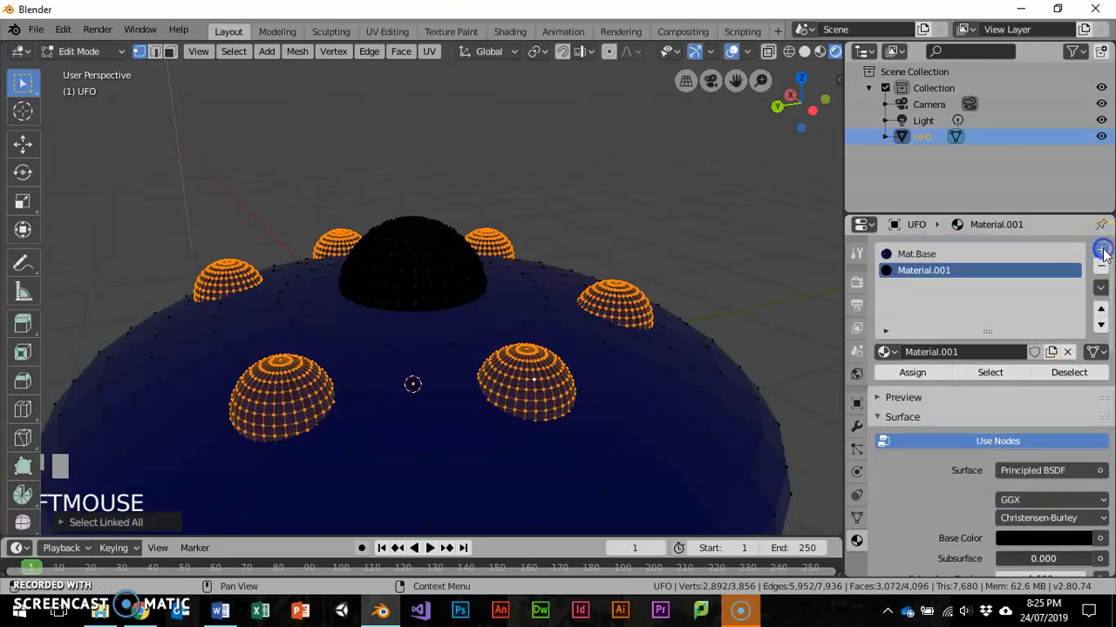
pyautogui.click(908, 273)
pyautogui.doubleClick(929, 351)
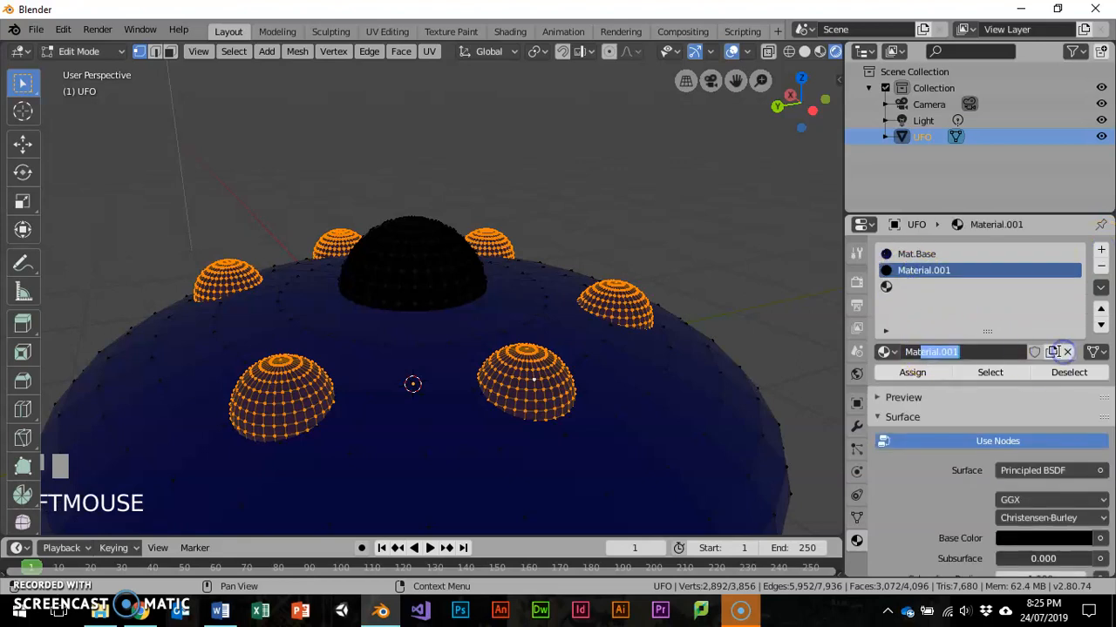
# - Create a new material in the empty third slot and name it Mat.Glow
pyautogui.click(887, 286)
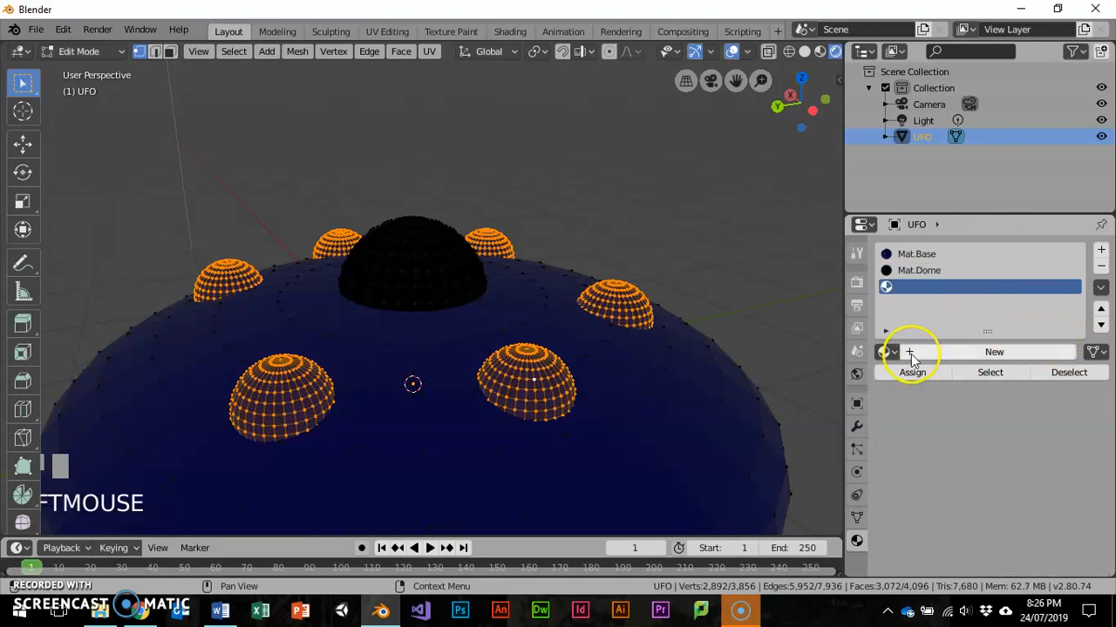
pyautogui.click(913, 352)
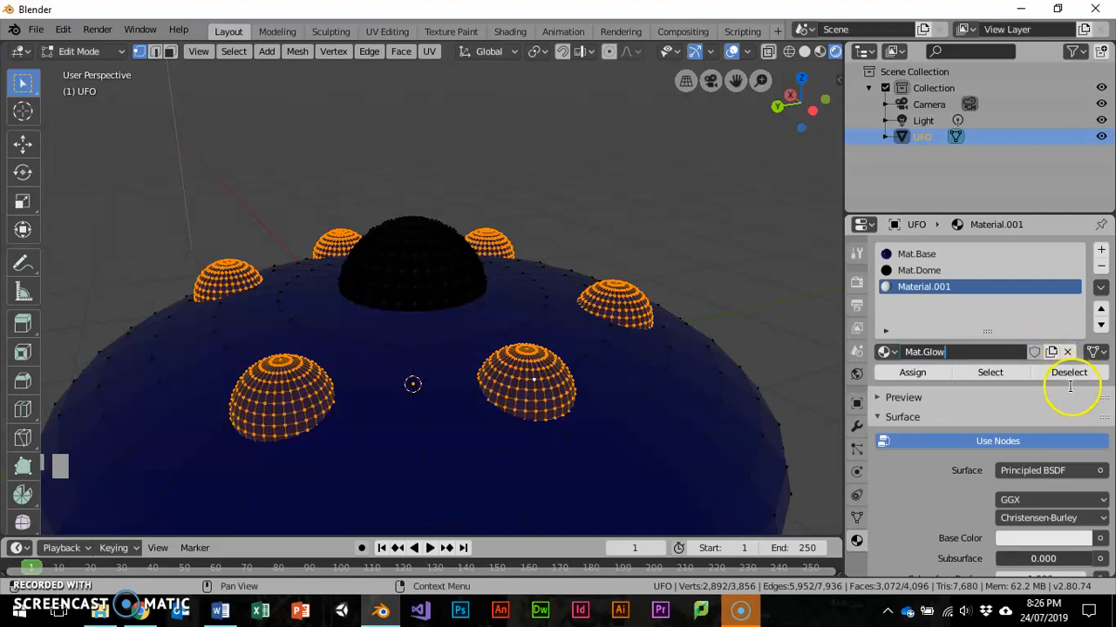
pyautogui.click(902, 492)
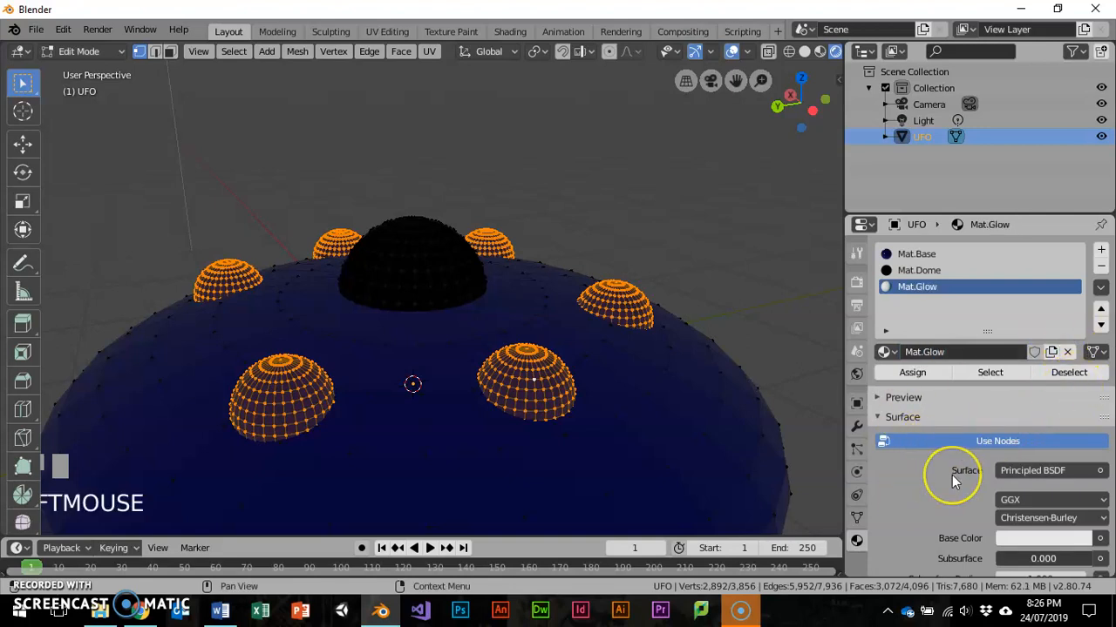
# - Set the Emission color of Mat.Glow to a bright yellow at full brightness
pyautogui.scroll(-6, 952, 475)
pyautogui.scroll(-10, 958, 478)
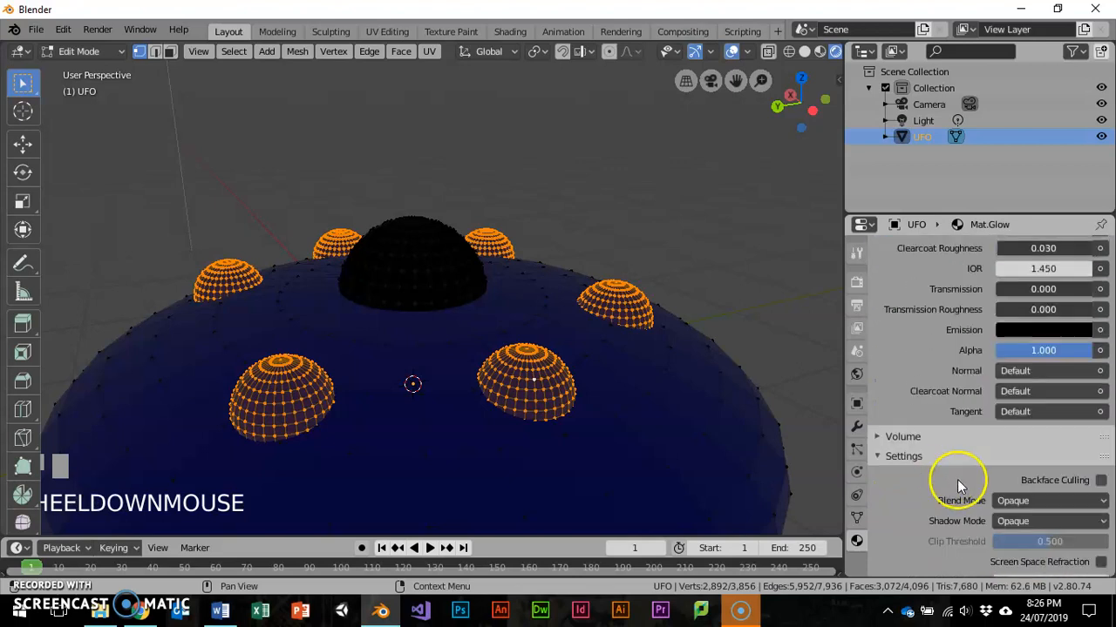
pyautogui.scroll(3, 956, 421)
pyautogui.scroll(5, 1019, 335)
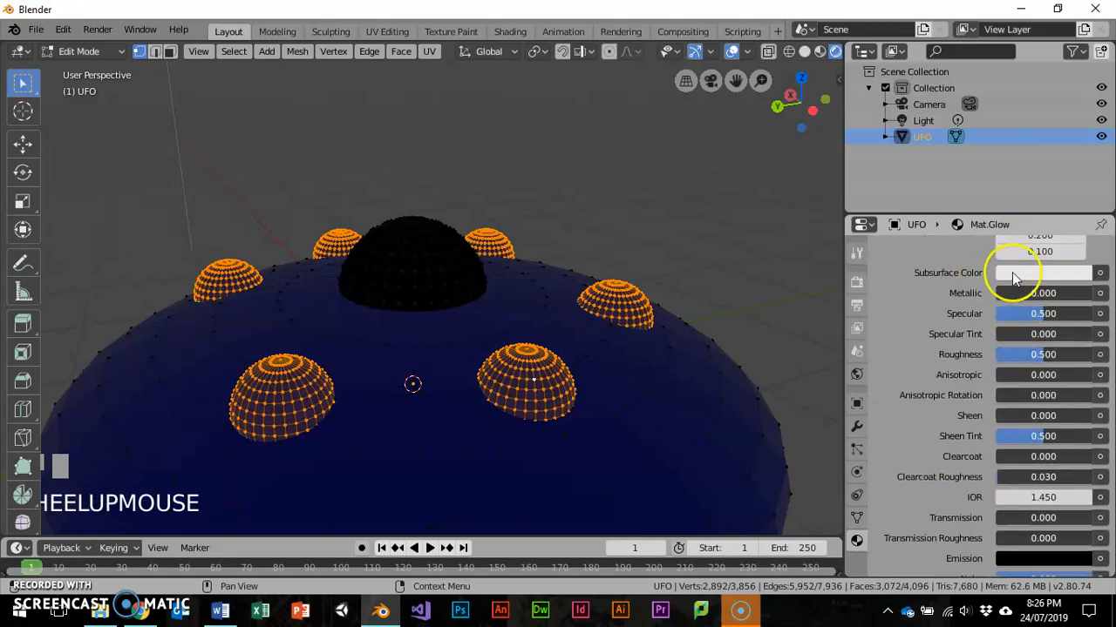
pyautogui.scroll(-3, 1038, 366)
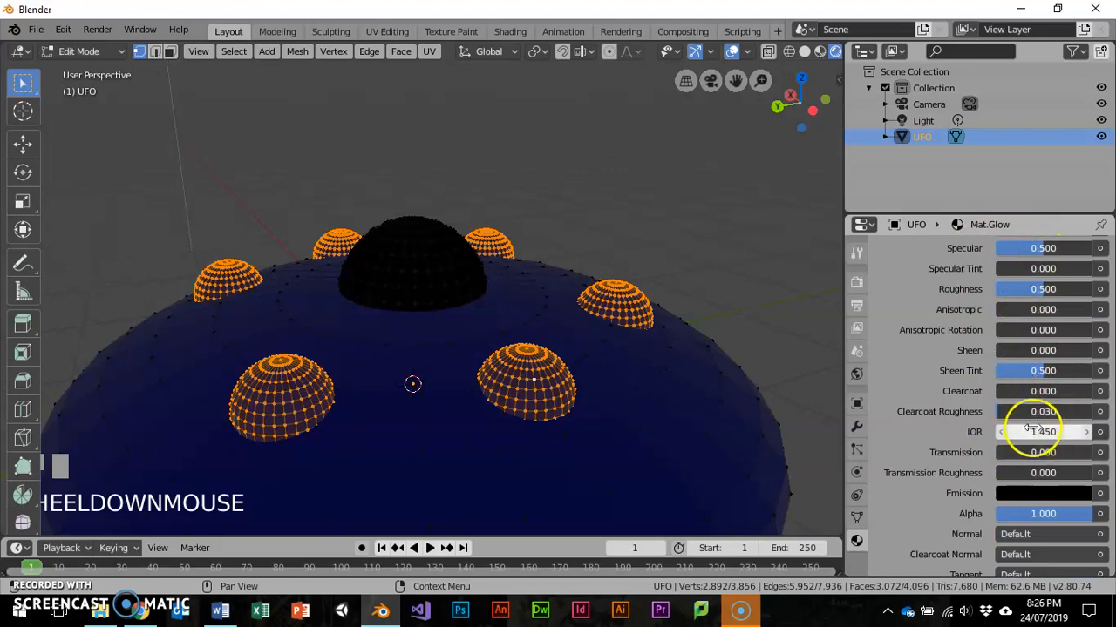
pyautogui.click(1025, 494)
pyautogui.moveTo(1077, 331); pyautogui.dragTo(1081, 234)
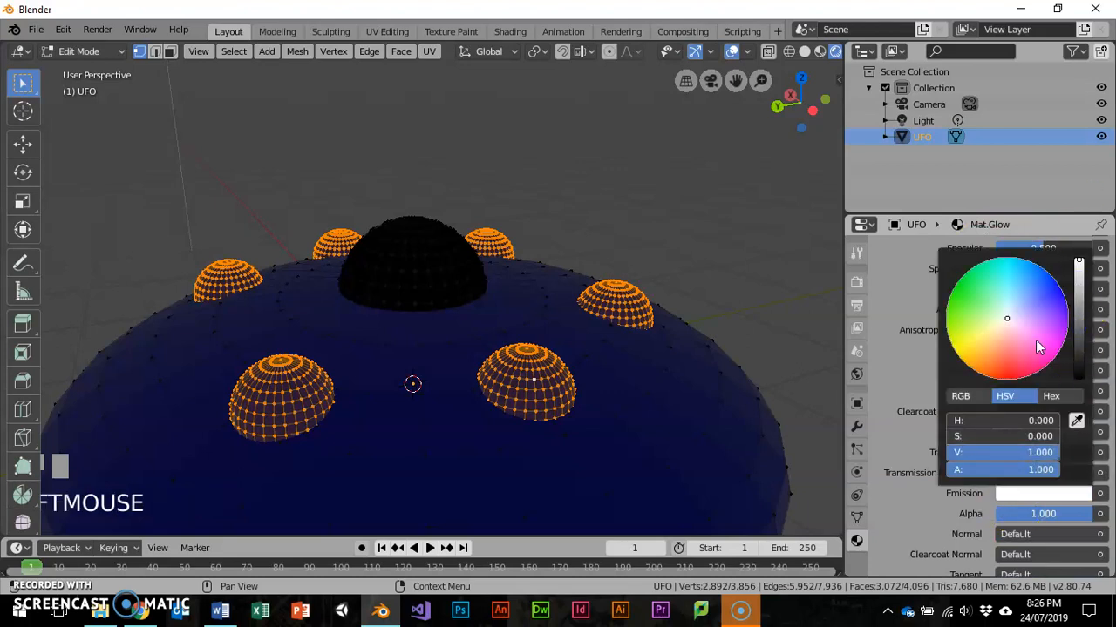
pyautogui.click(976, 338)
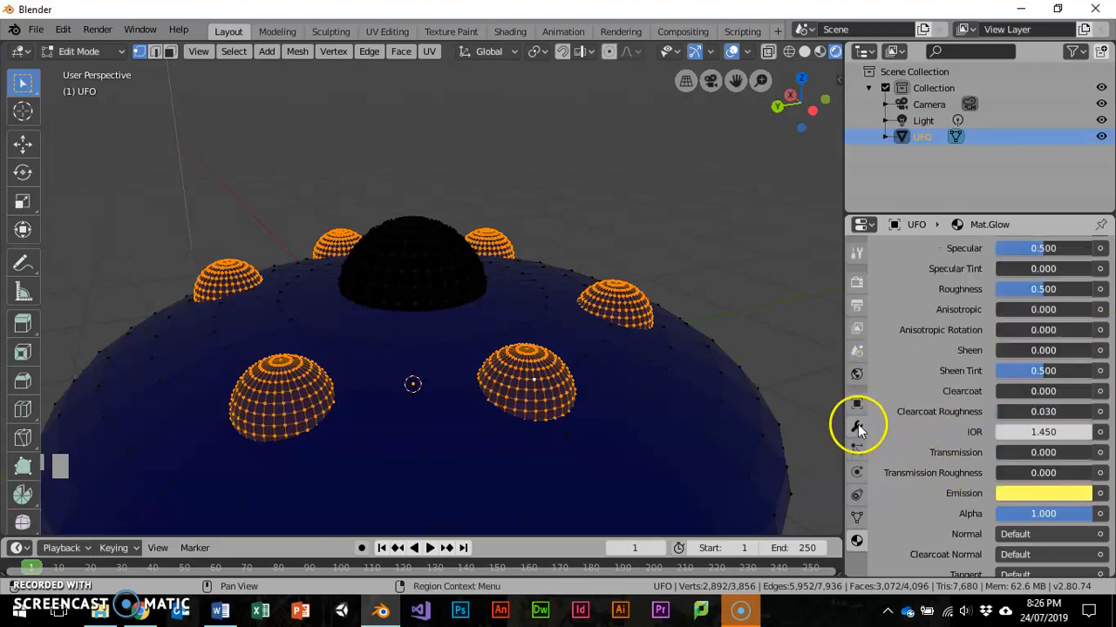
# - Assign the Mat.Glow material to the six selected small domes
pyautogui.scroll(10, 936, 379)
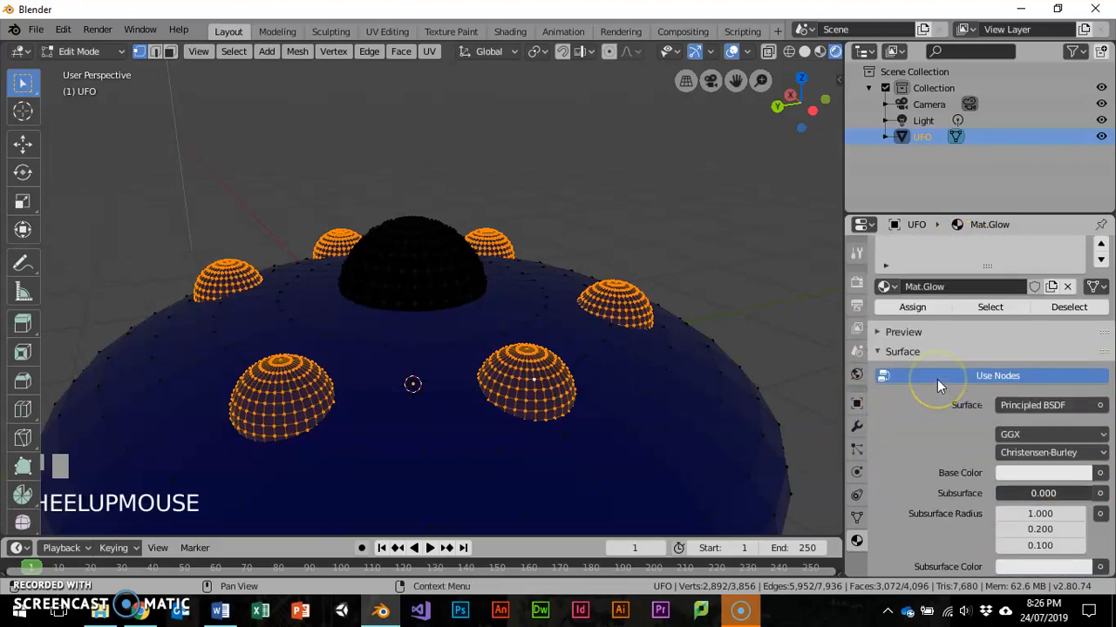
pyautogui.scroll(3, 937, 379)
pyautogui.click(911, 373)
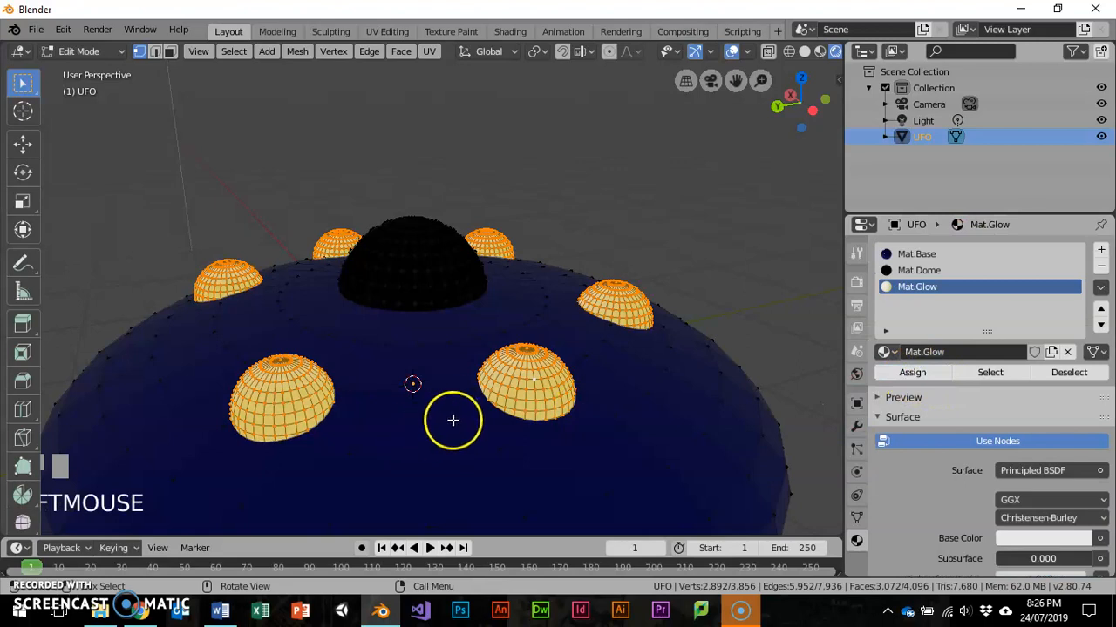
# - Switch to face selection and select five evenly spaced pairs of stacked faces along the saucer's rim
pyautogui.scroll(-4, 450, 420)
pyautogui.moveTo(473, 415); pyautogui.dragTo(585, 438, button='middle')
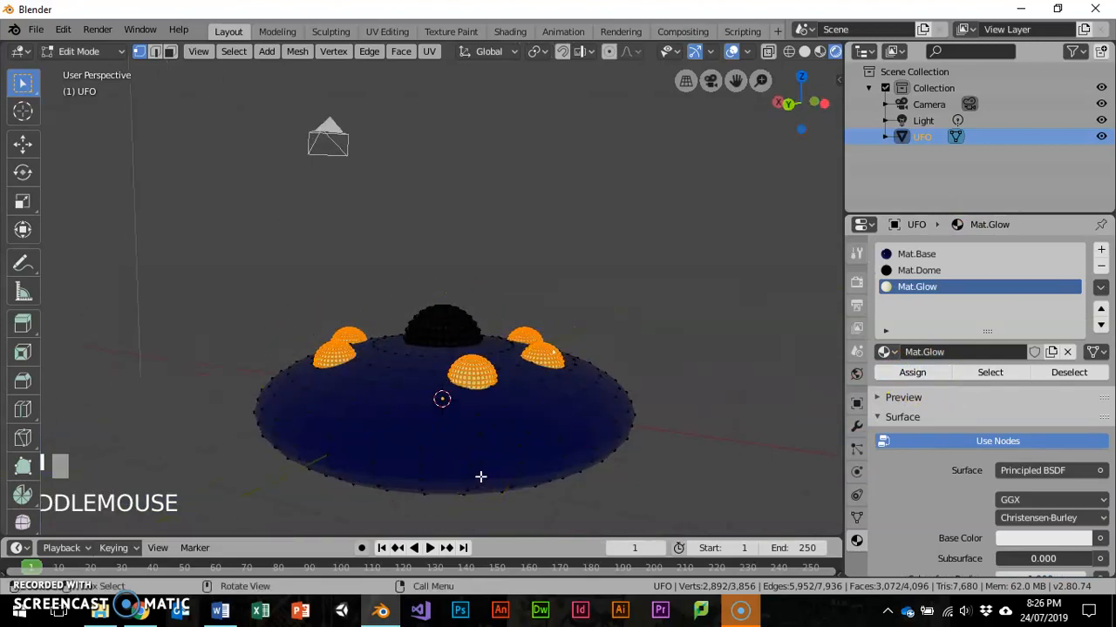
pyautogui.moveTo(476, 489); pyautogui.dragTo(570, 440, button='middle')
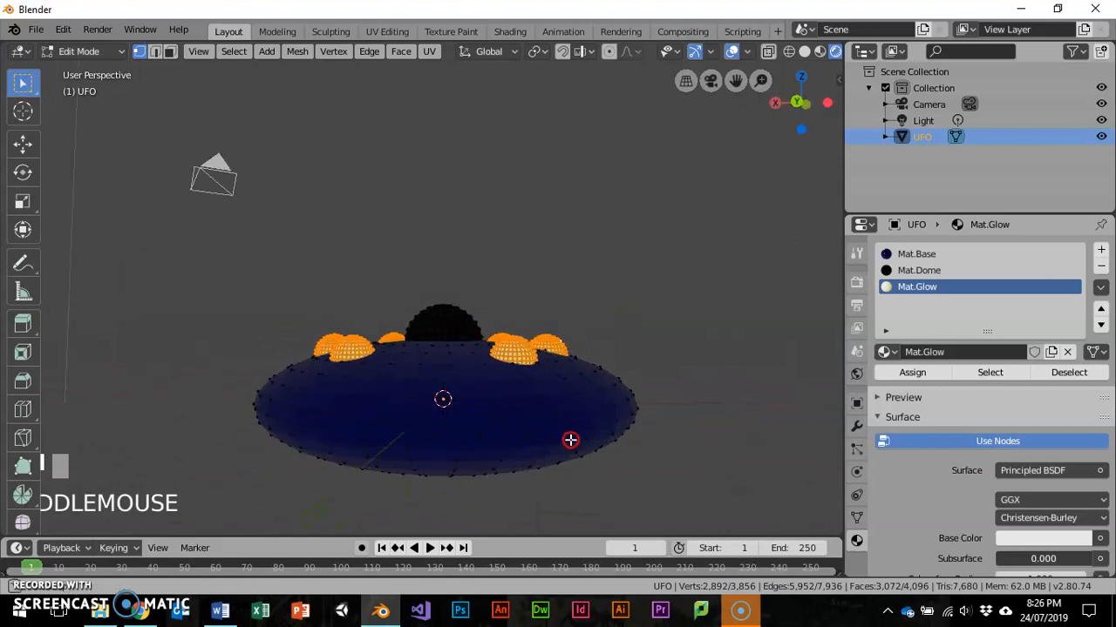
pyautogui.press('3')
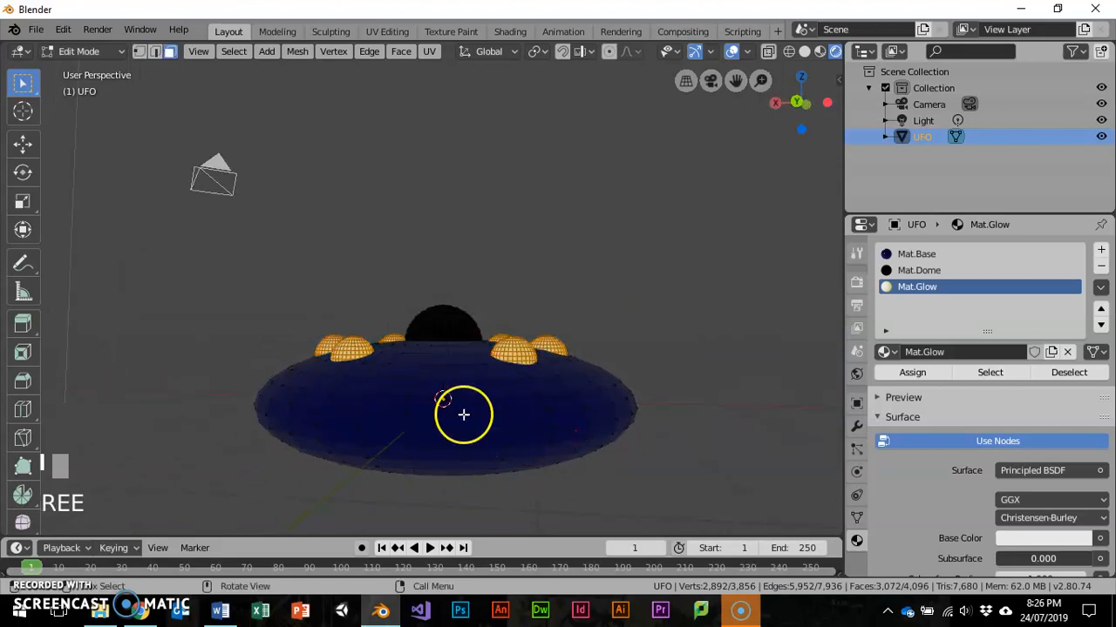
pyautogui.scroll(2, 452, 452)
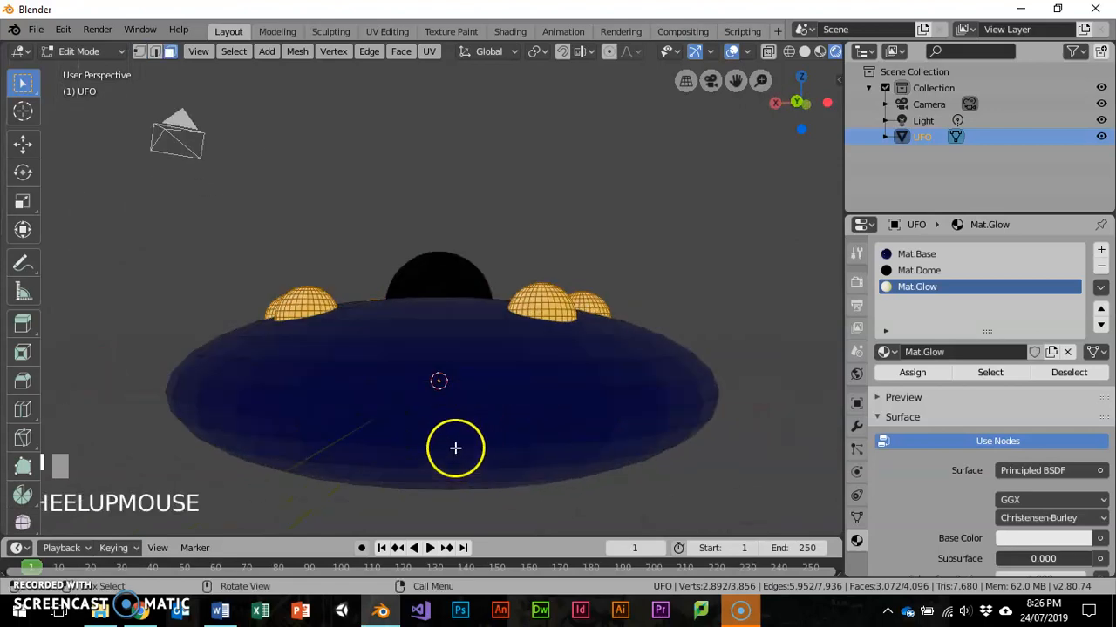
pyautogui.click(493, 415)
pyautogui.keyDown('shift'); pyautogui.click(493, 430); pyautogui.keyUp('shift')
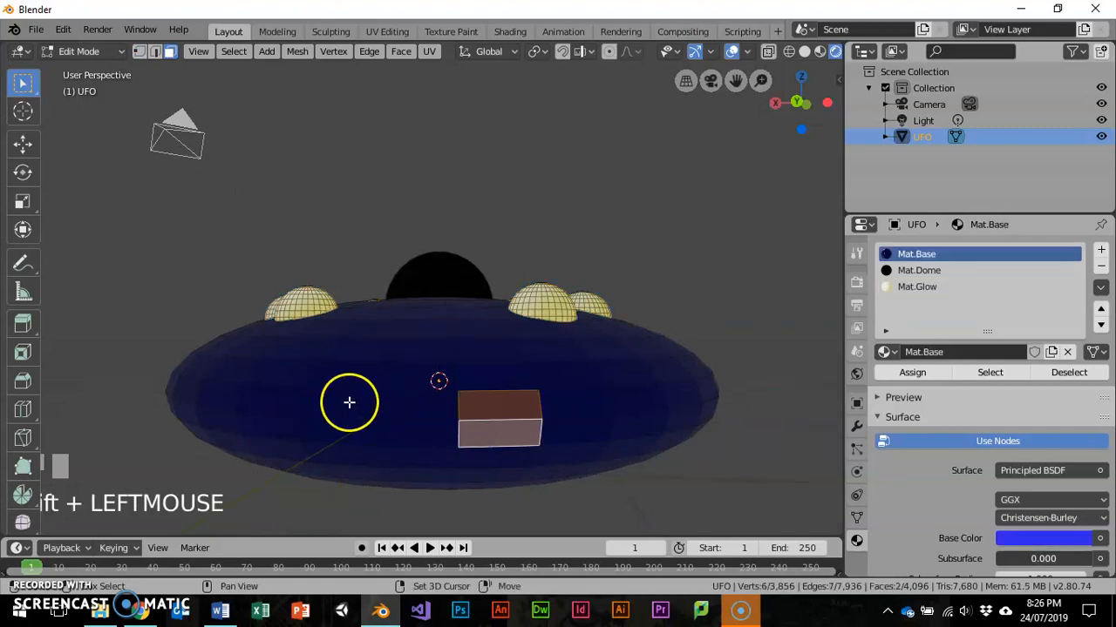
pyautogui.keyDown('shift'); pyautogui.click(346, 405); pyautogui.keyUp('shift')
pyautogui.keyDown('shift'); pyautogui.click(334, 437); pyautogui.keyUp('shift')
pyautogui.moveTo(272, 394); pyautogui.dragTo(559, 358, button='middle')
pyautogui.keyDown('shift'); pyautogui.click(142, 423); pyautogui.keyUp('shift')
pyautogui.keyDown('shift'); pyautogui.click(157, 439); pyautogui.keyUp('shift')
pyautogui.keyDown('shift'); pyautogui.click(597, 334); pyautogui.keyUp('shift')
pyautogui.keyDown('shift'); pyautogui.click(593, 357); pyautogui.keyUp('shift')
pyautogui.keyDown('shift'); pyautogui.click(454, 329); pyautogui.keyUp('shift')
pyautogui.keyDown('shift'); pyautogui.click(448, 351); pyautogui.keyUp('shift')
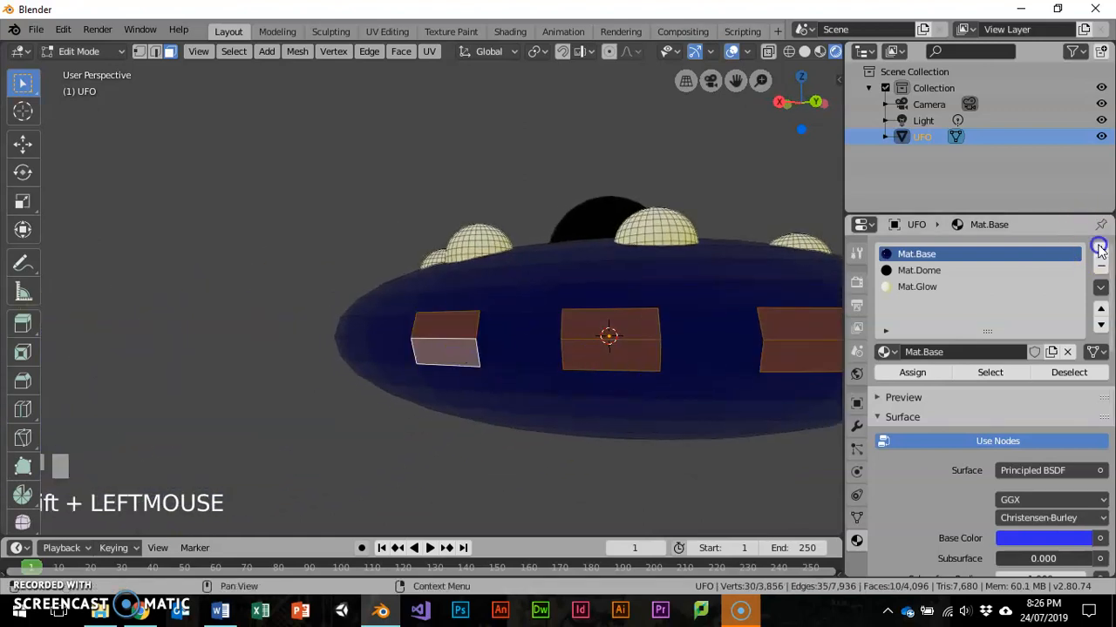
# - Add a fourth material slot with a new material and name it Mat.Runninglights
pyautogui.click(1100, 249)
pyautogui.click(922, 352)
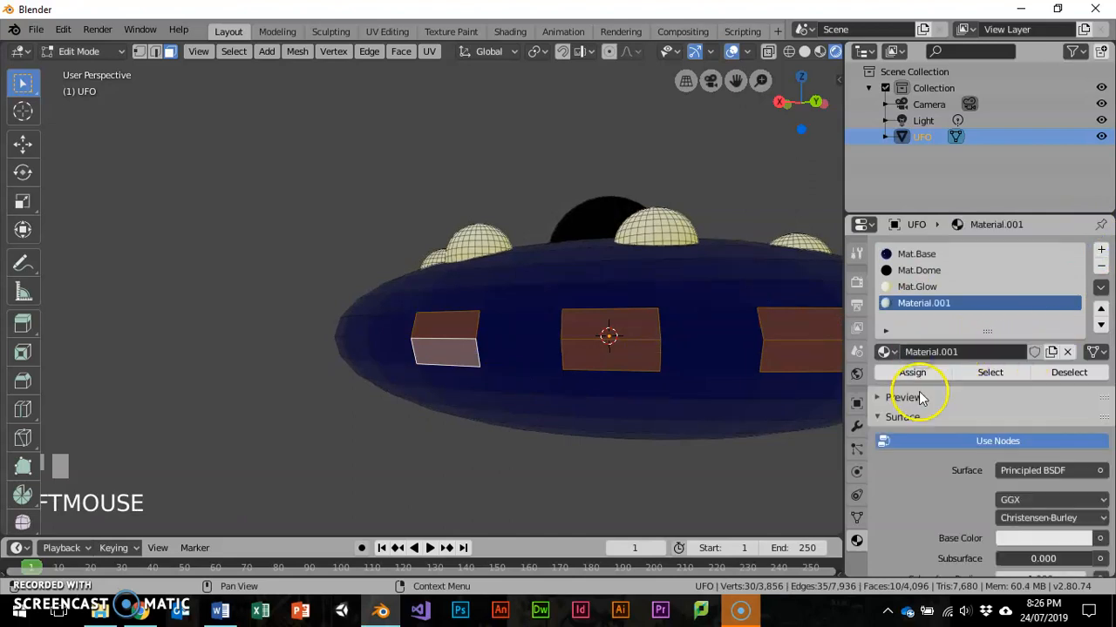
pyautogui.doubleClick(932, 352)
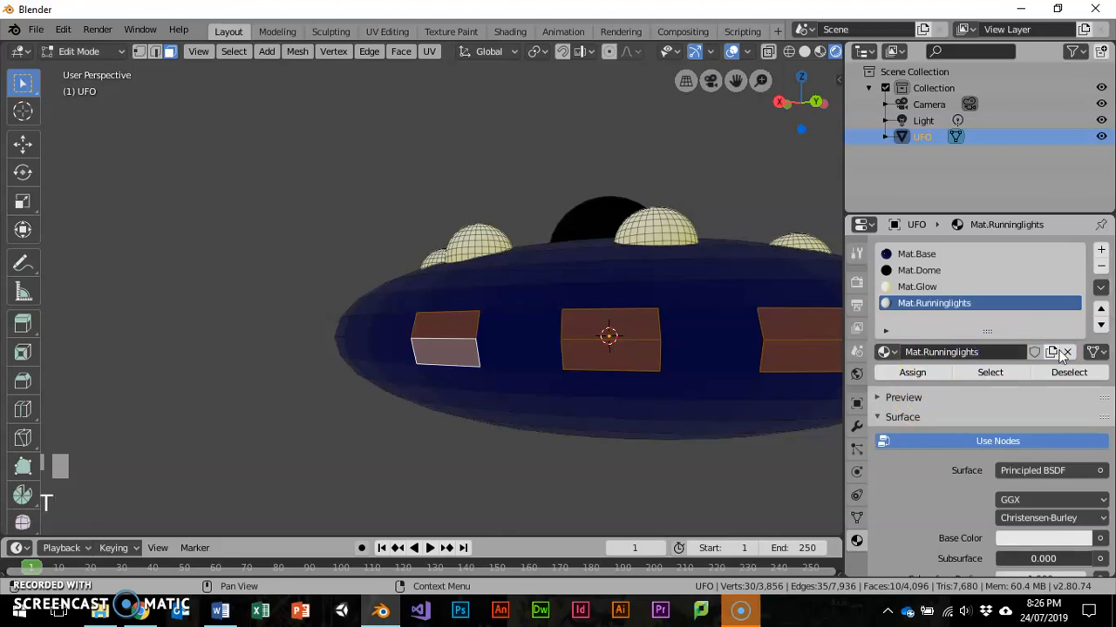
# - Set the Base Color of Mat.Runninglights to bright cyan and assign the material to the selected rim faces
pyautogui.scroll(-4, 989, 501)
pyautogui.click(1057, 409)
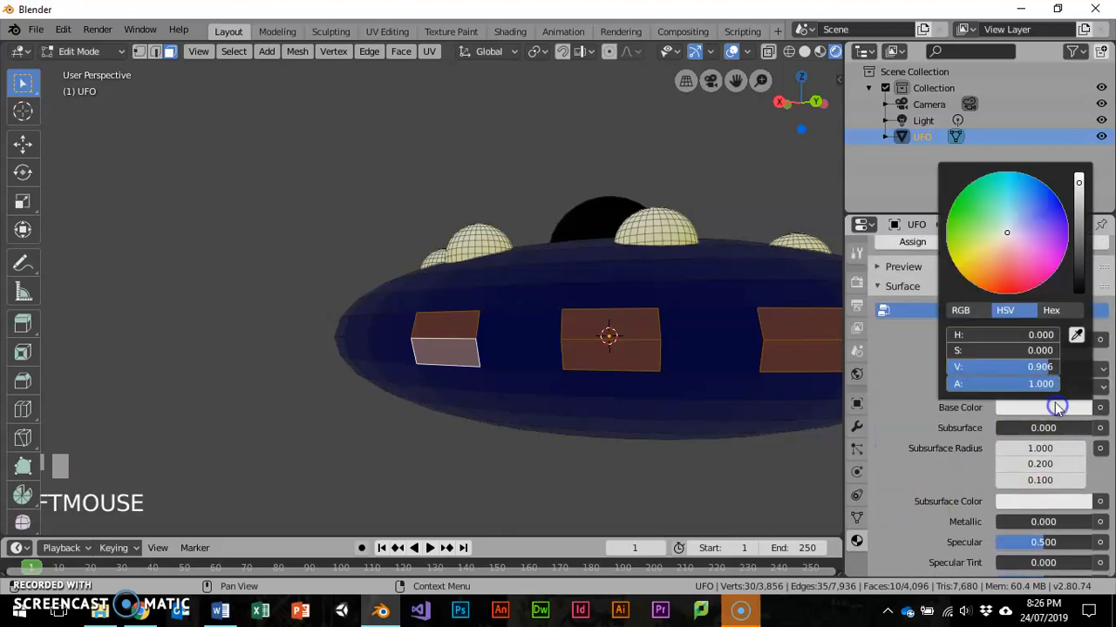
pyautogui.click(1011, 187)
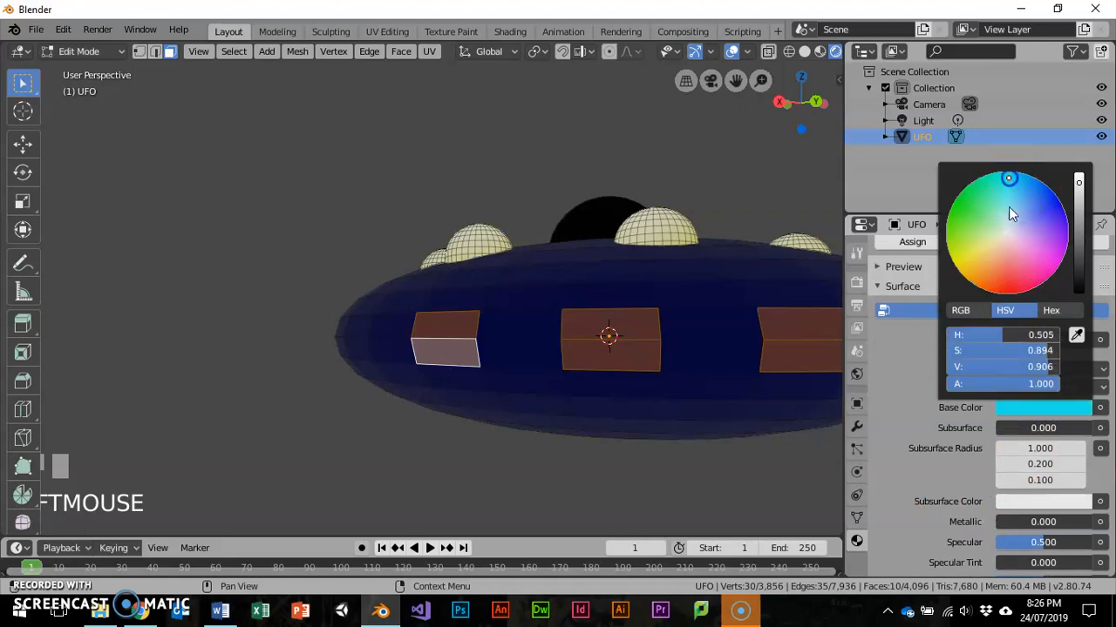
pyautogui.scroll(3, 909, 265)
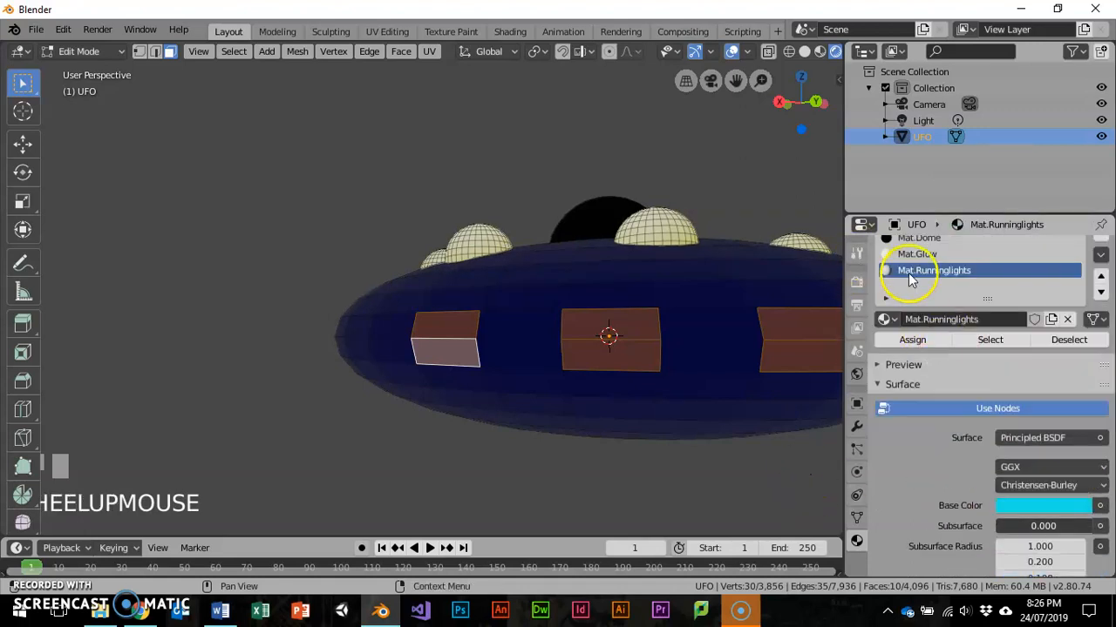
pyautogui.click(911, 339)
# - Continue around the rim, adding the remaining spaced pairs of stacked faces to the selection
pyautogui.moveTo(409, 391); pyautogui.dragTo(495, 378, button='middle')
pyautogui.keyDown('shift'); pyautogui.click(319, 309); pyautogui.keyUp('shift')
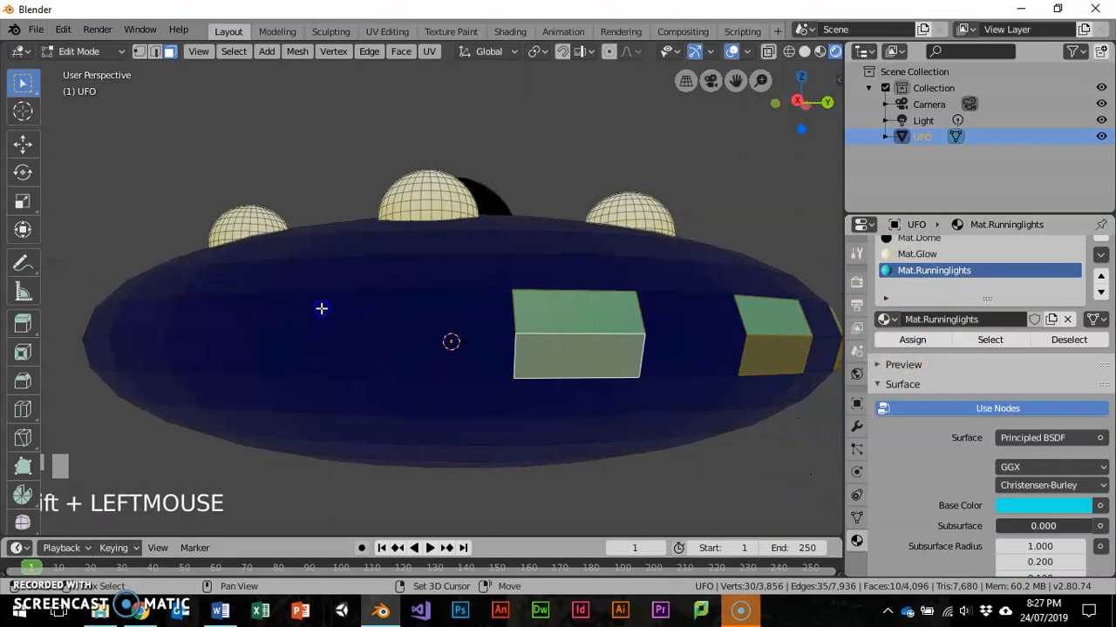
pyautogui.keyDown('shift'); pyautogui.moveTo(318, 366); pyautogui.dragTo(535, 364, button='middle'); pyautogui.keyUp('shift')
pyautogui.keyDown('shift'); pyautogui.click(568, 366); pyautogui.keyUp('shift')
pyautogui.keyDown('shift'); pyautogui.click(384, 336); pyautogui.keyUp('shift')
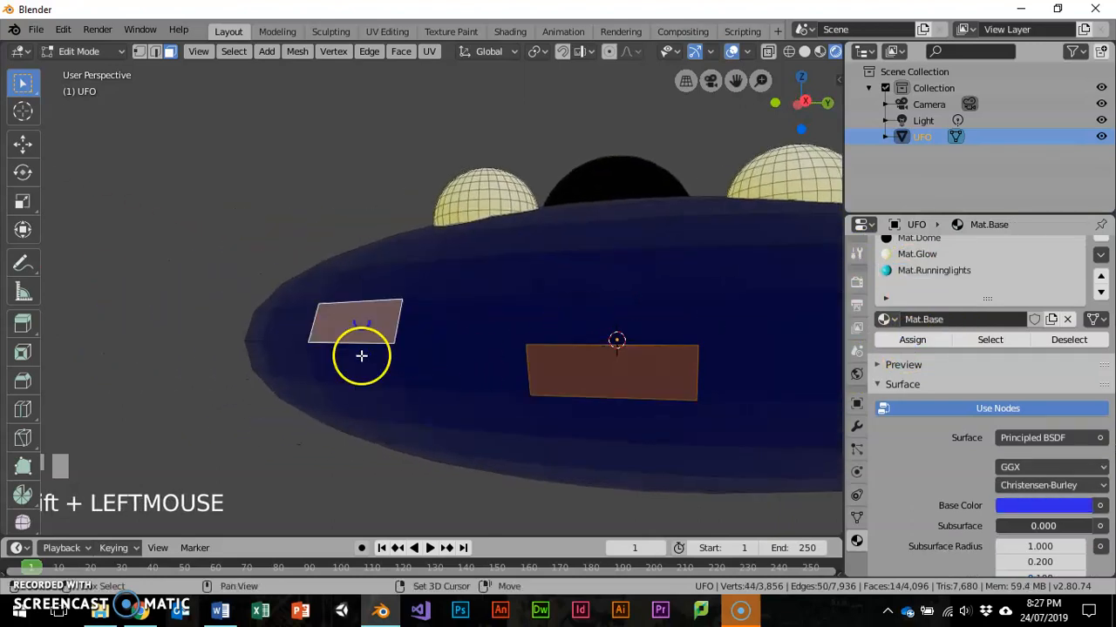
pyautogui.keyDown('shift'); pyautogui.click(361, 359); pyautogui.keyUp('shift')
pyautogui.keyDown('shift'); pyautogui.click(566, 321); pyautogui.keyUp('shift')
pyautogui.moveTo(340, 377); pyautogui.dragTo(433, 379, button='middle')
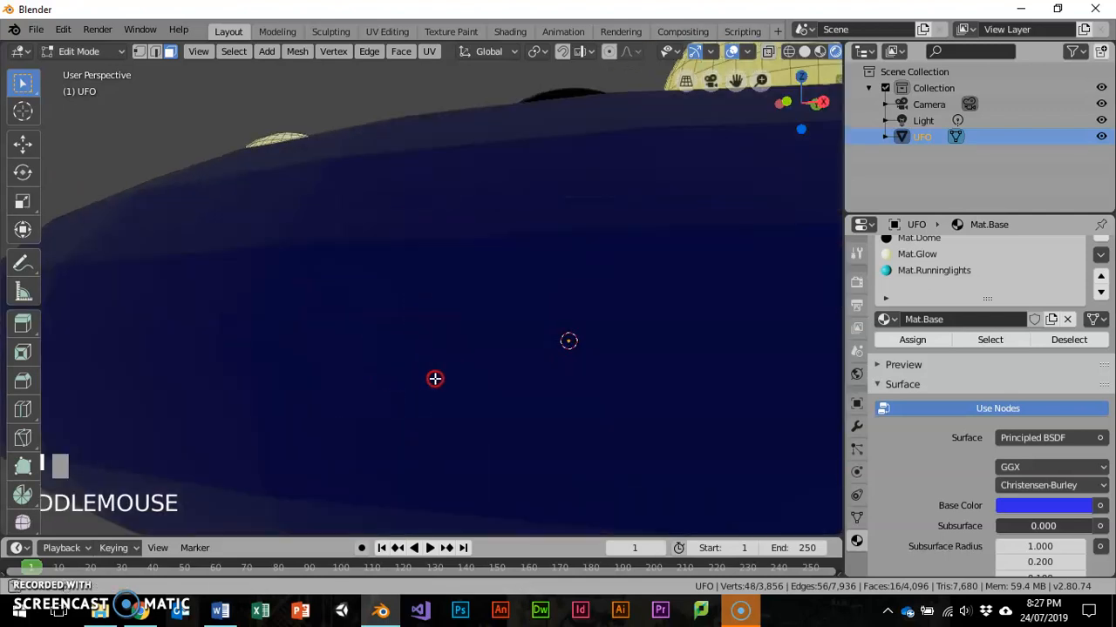
pyautogui.scroll(-5, 453, 370)
pyautogui.keyDown('shift'); pyautogui.click(451, 366); pyautogui.keyUp('shift')
pyautogui.keyDown('shift'); pyautogui.click(386, 371); pyautogui.keyUp('shift')
pyautogui.moveTo(446, 364); pyautogui.dragTo(466, 350, button='middle')
pyautogui.keyDown('shift'); pyautogui.click(458, 371); pyautogui.keyUp('shift')
pyautogui.keyDown('shift'); pyautogui.click(392, 357); pyautogui.keyUp('shift')
pyautogui.keyDown('shift'); pyautogui.click(374, 364); pyautogui.keyUp('shift')
pyautogui.keyDown('shift'); pyautogui.click(347, 359); pyautogui.keyUp('shift')
pyautogui.moveTo(346, 359); pyautogui.dragTo(401, 361, button='middle')
pyautogui.keyDown('shift'); pyautogui.click(396, 373); pyautogui.keyUp('shift')
pyautogui.keyDown('shift'); pyautogui.click(330, 359); pyautogui.keyUp('shift')
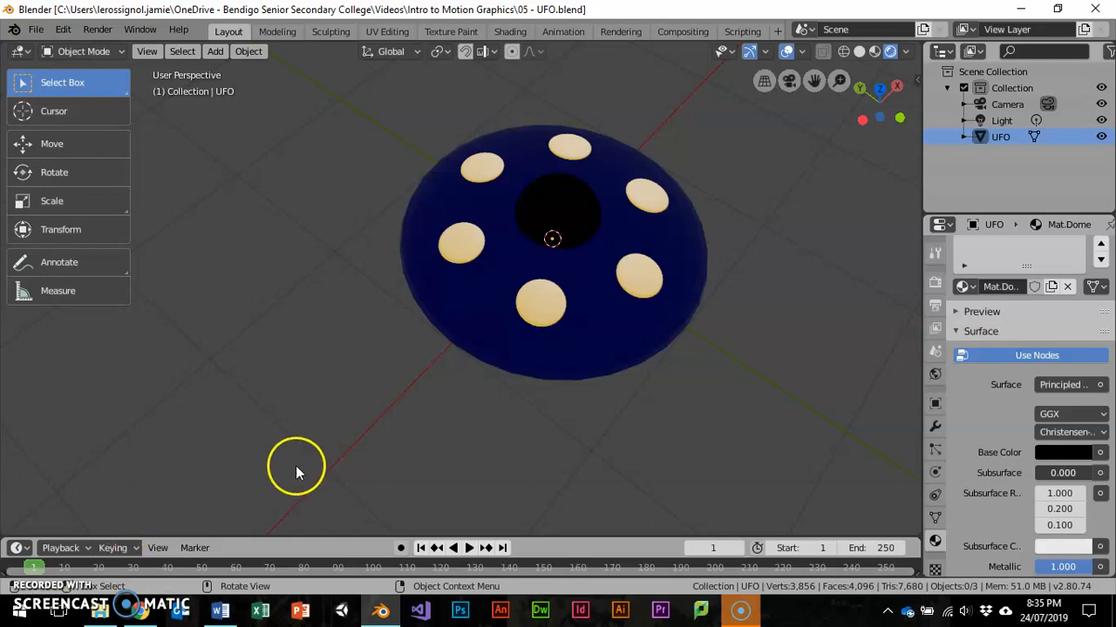
# - Examine the finished saucer and its materials from above, from the side and from farther away
pyautogui.scroll(-2, 480, 316)
pyautogui.moveTo(579, 336); pyautogui.dragTo(547, 387, button='middle')
pyautogui.scroll(-5, 611, 296)
pyautogui.scroll(-3, 629, 296)
pyautogui.moveTo(628, 295); pyautogui.dragTo(612, 228, button='middle')
pyautogui.scroll(10, 606, 299)
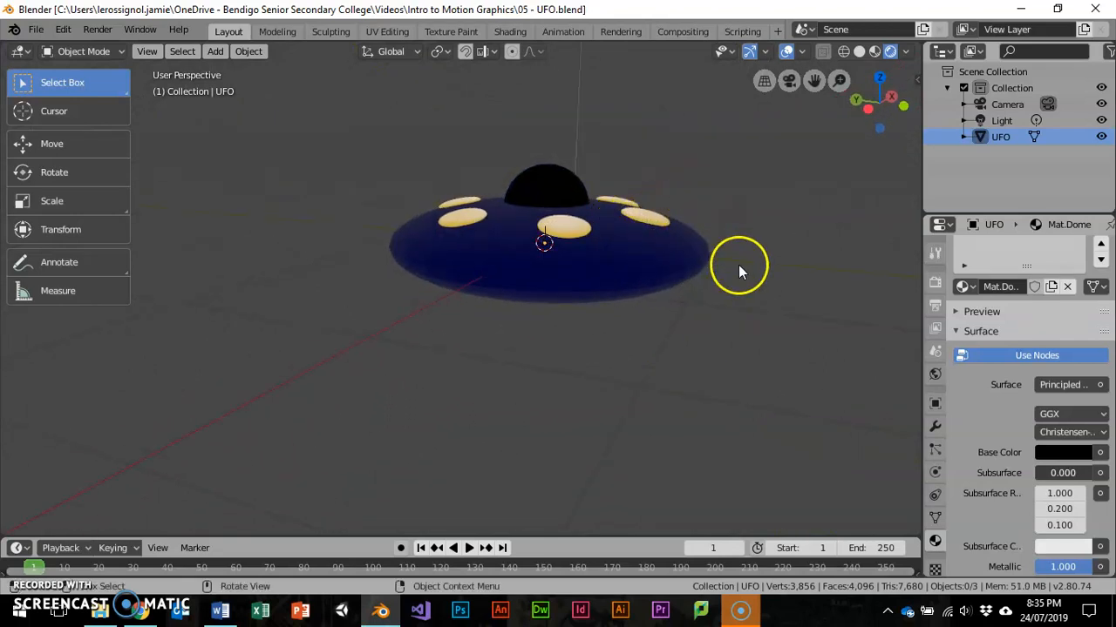
pyautogui.scroll(-6, 718, 285)
pyautogui.moveTo(718, 285); pyautogui.dragTo(593, 294, button='middle')
pyautogui.press('capslock')
pyautogui.press('capslock')
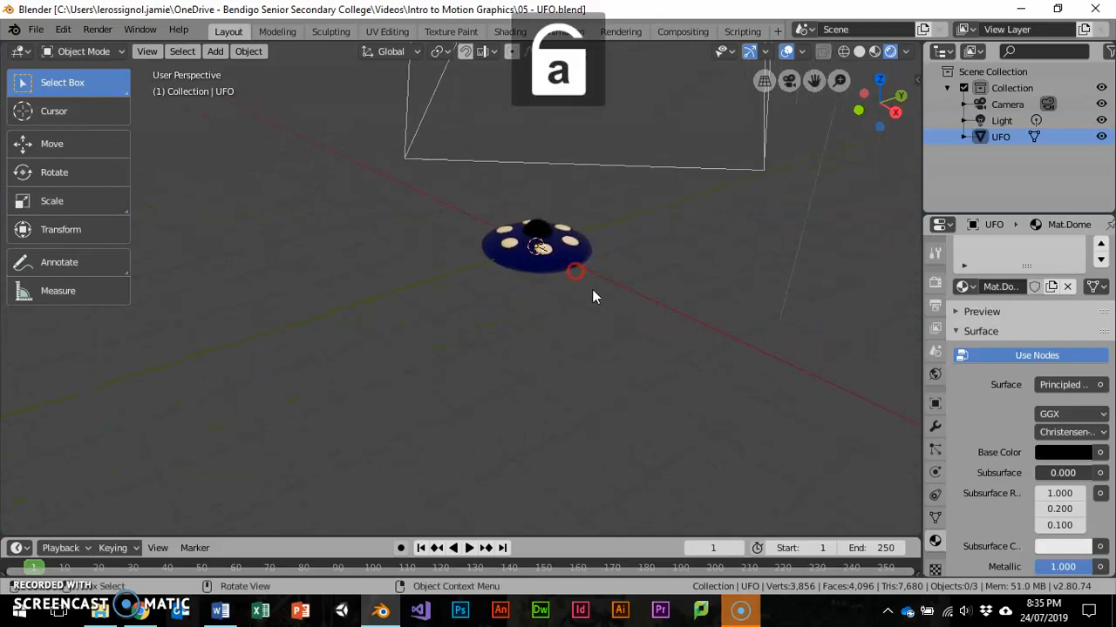
# - Start the Shortcut VUr display and set its Dock option to Right
pyautogui.click(918, 85)
pyautogui.click(910, 248)
pyautogui.click(796, 96)
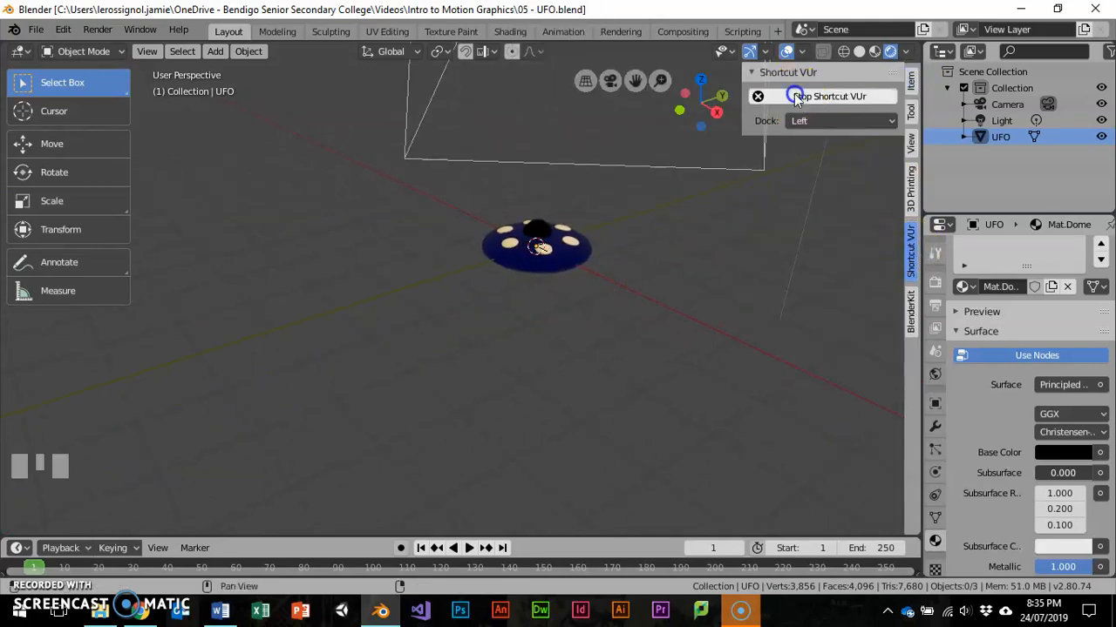
pyautogui.click(832, 121)
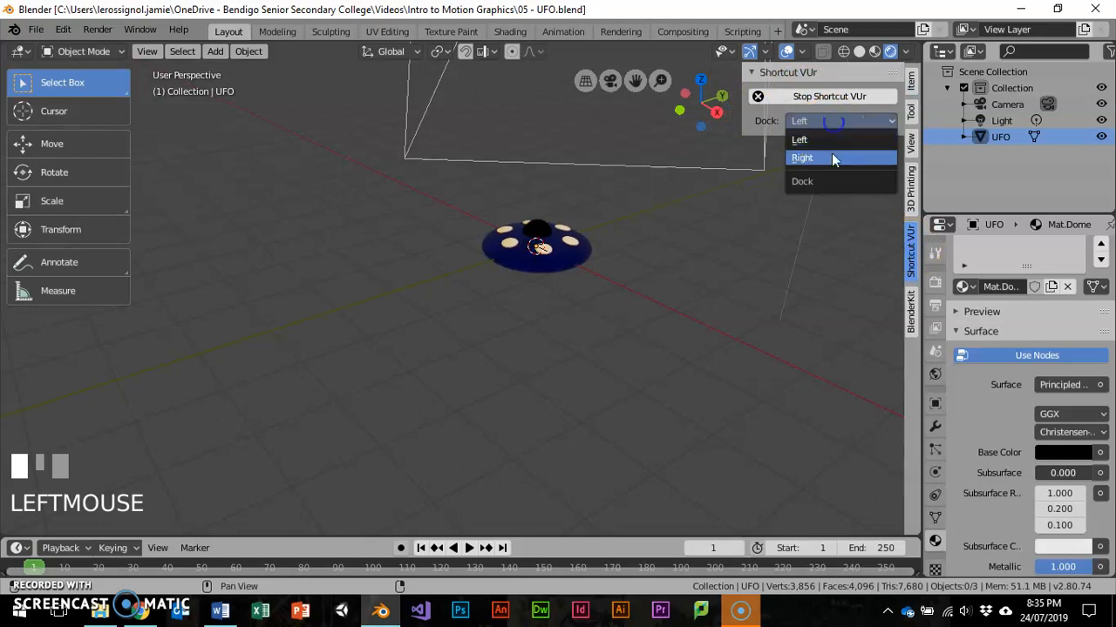
pyautogui.click(832, 158)
pyautogui.moveTo(739, 114); pyautogui.dragTo(860, 255)
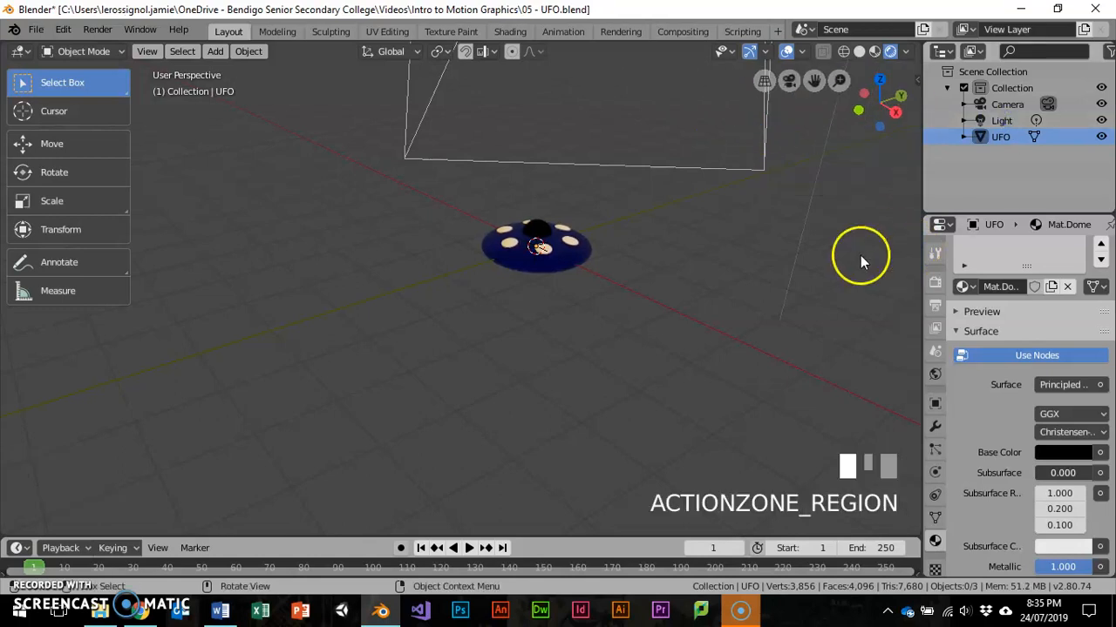
# - Select the camera, look through it and enlarge the timeline area
pyautogui.scroll(-2, 808, 261)
pyautogui.click(776, 190)
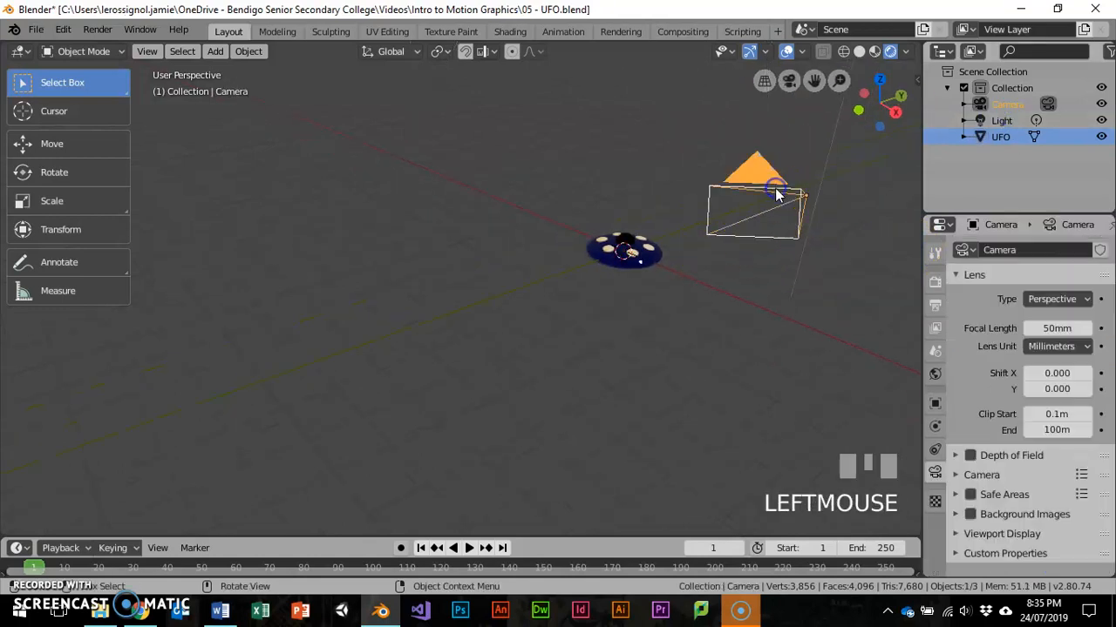
pyautogui.press('KP_0')
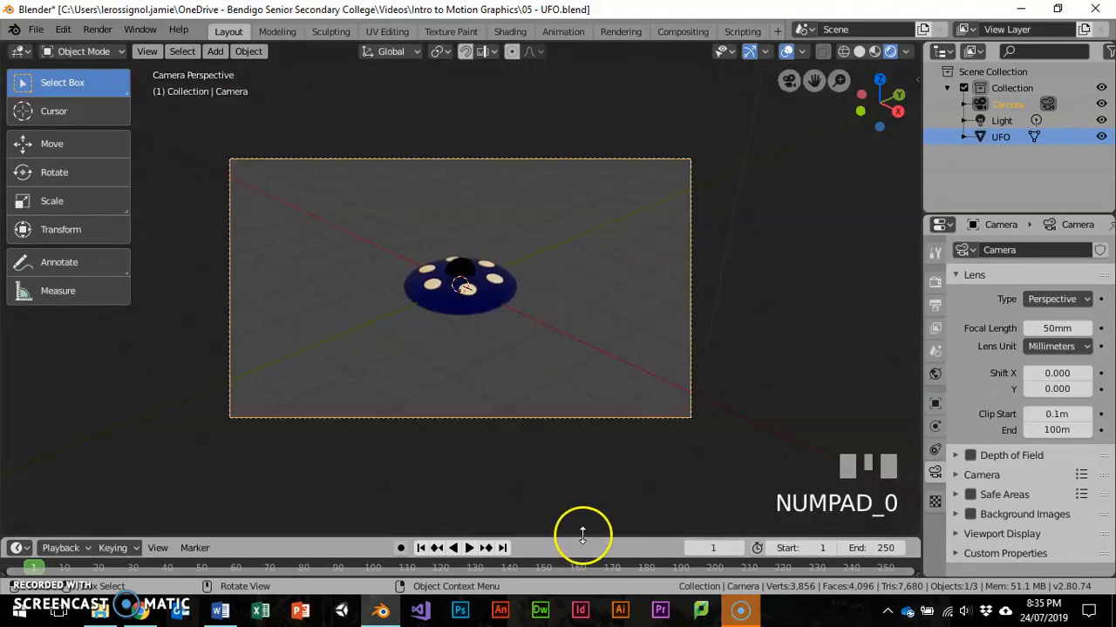
pyautogui.moveTo(579, 533); pyautogui.dragTo(598, 478)
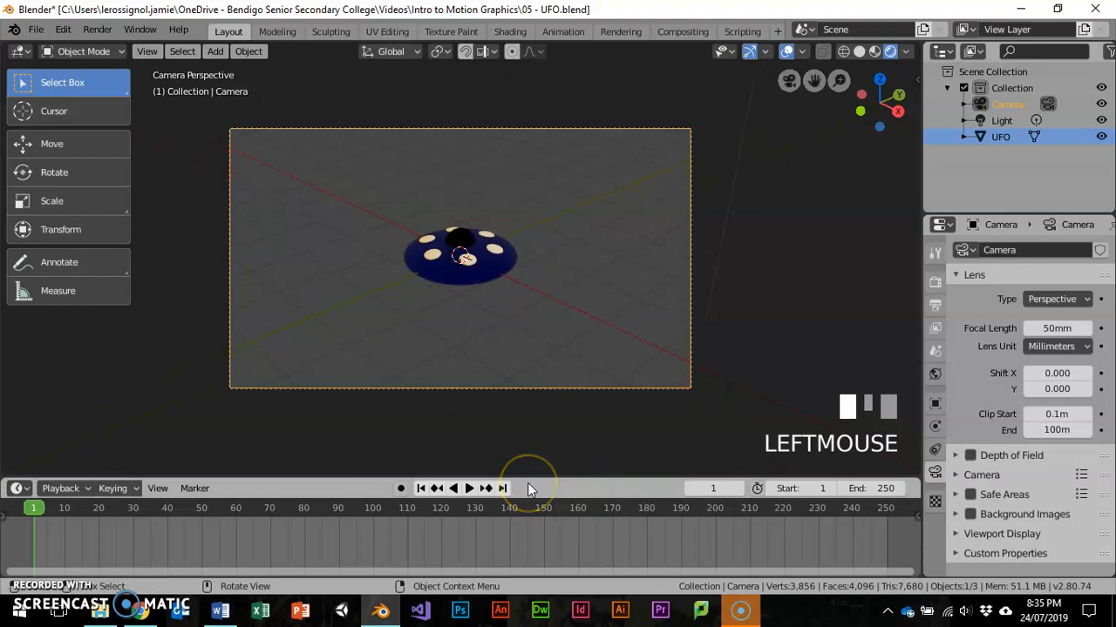
# - Select the UFO and insert a LocRotScale keyframe for it at frame 1
pyautogui.click(487, 264)
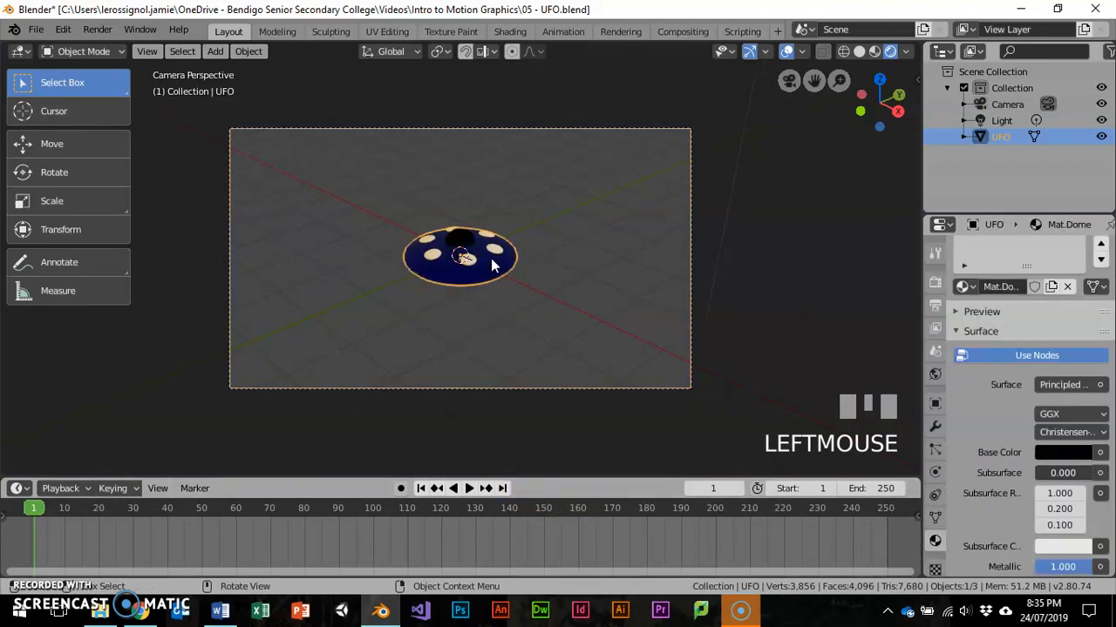
pyautogui.press('i')
pyautogui.click(491, 258)
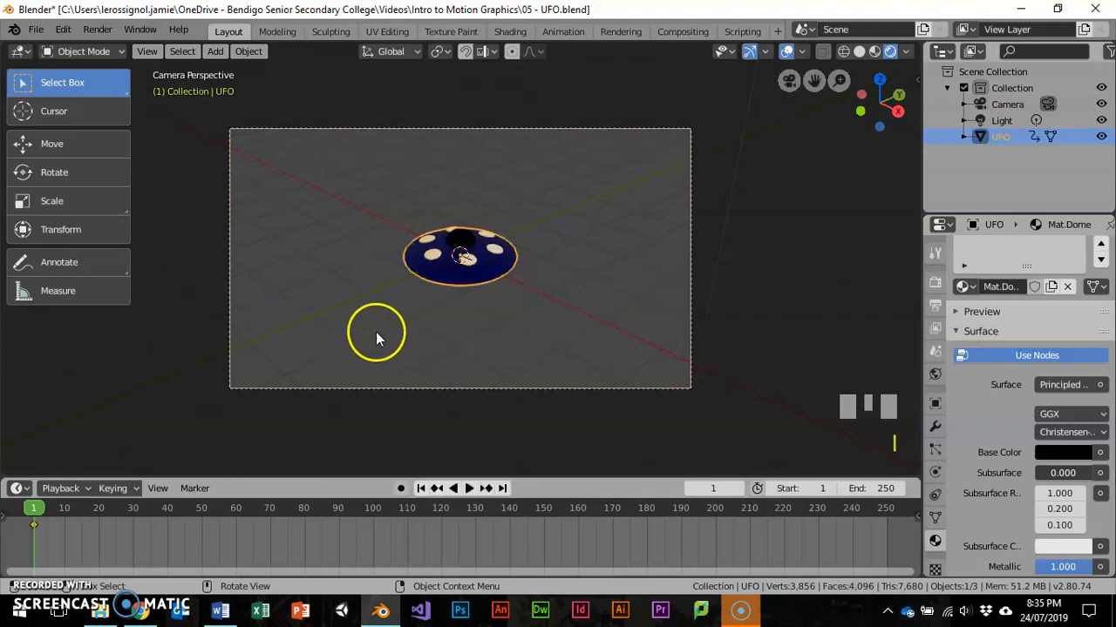
pyautogui.press('i')
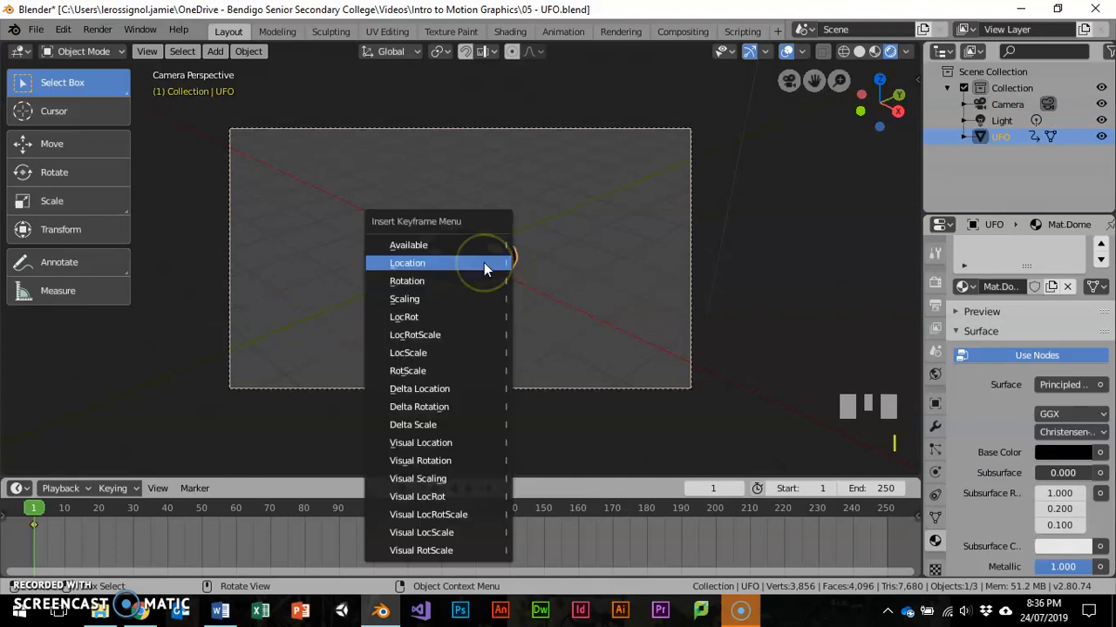
pyautogui.click(462, 333)
# - At frame 44, move the UFO beyond the upper left edge of the camera frame and insert a keyframe
pyautogui.moveTo(122, 508); pyautogui.dragTo(180, 506)
pyautogui.press('g')
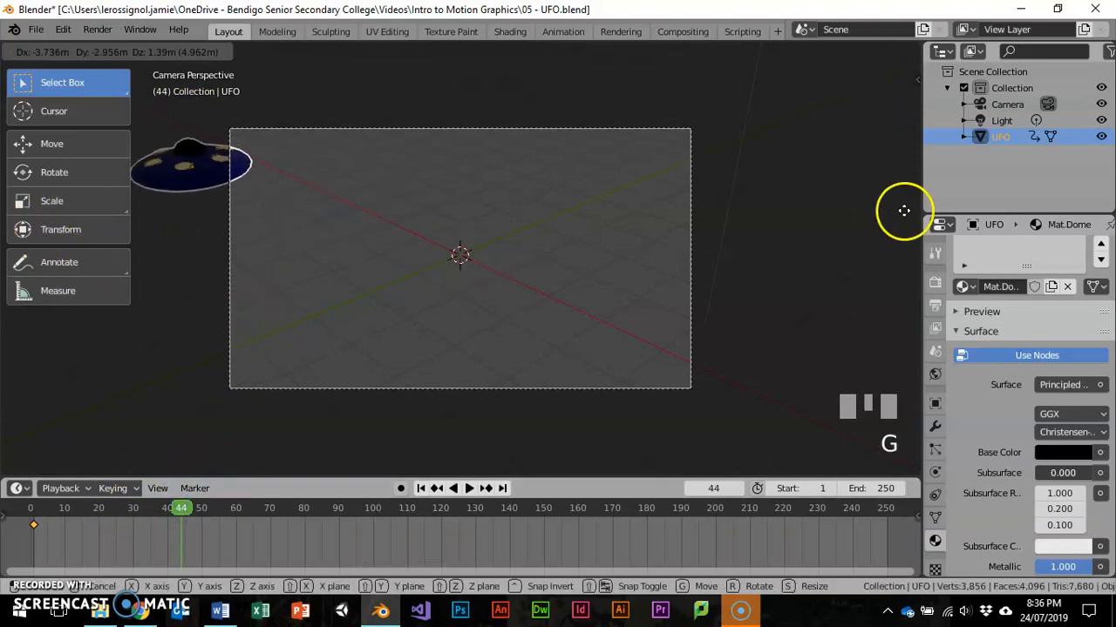
pyautogui.click(886, 216)
pyautogui.press('i')
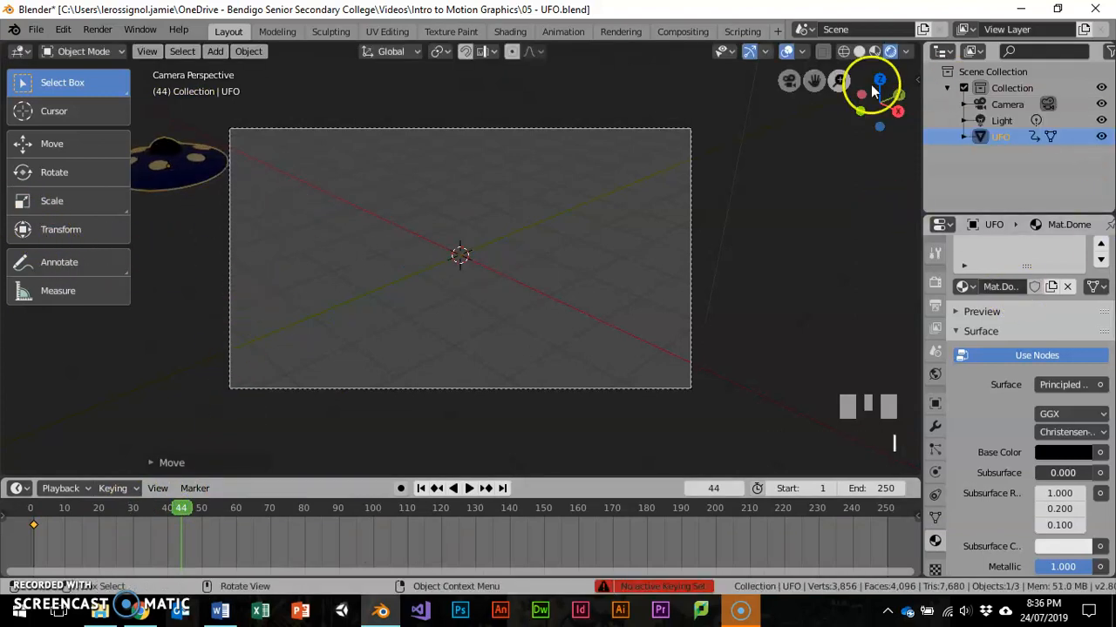
pyautogui.press('i')
pyautogui.click(467, 195)
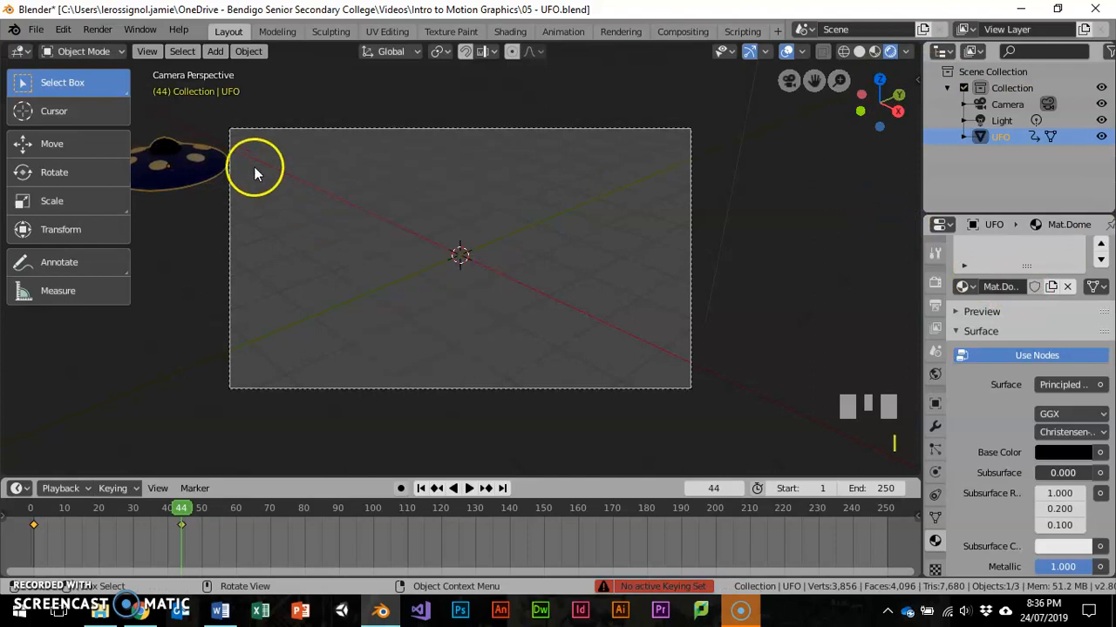
# - Try to move the UFO again at frame 44 without keyframing it, and go to frame 46
pyautogui.press('g')
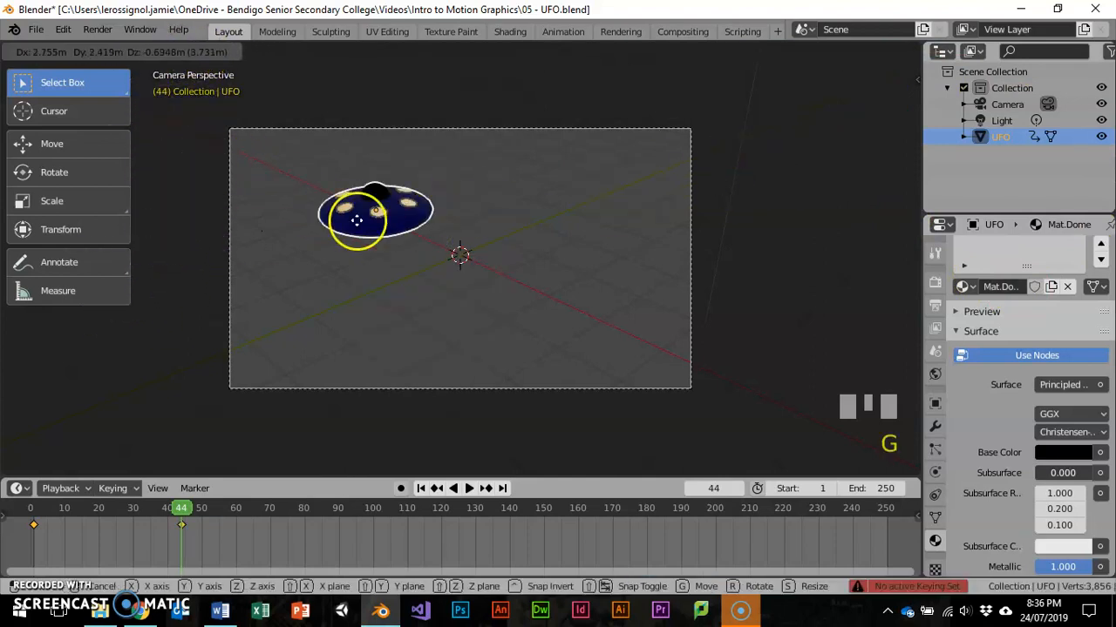
pyautogui.click(231, 373)
pyautogui.click(188, 508)
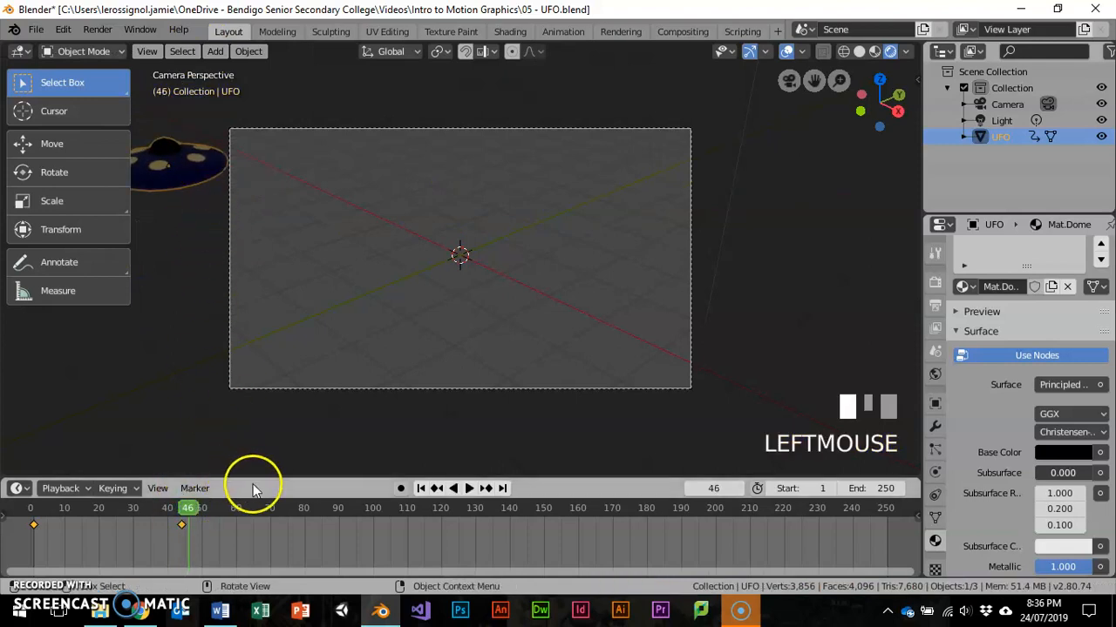
# - At frame 45, move the UFO from the camera frame's left side to beyond its upper right edge and insert a Location keyframe
pyautogui.press('Left')
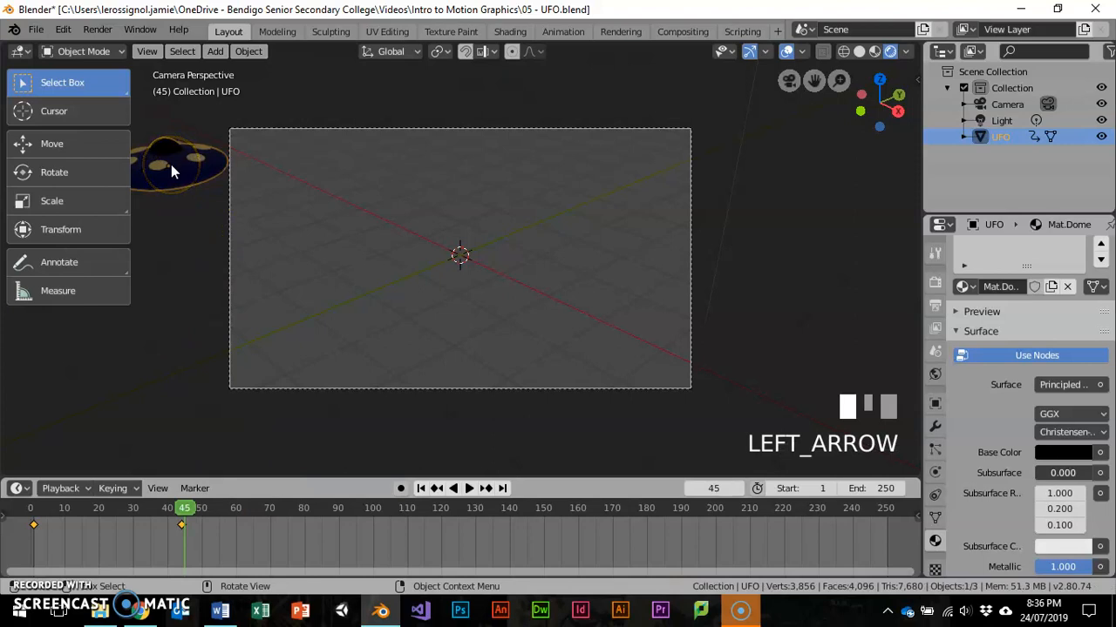
pyautogui.press('g')
pyautogui.click(793, 177)
pyautogui.press('i')
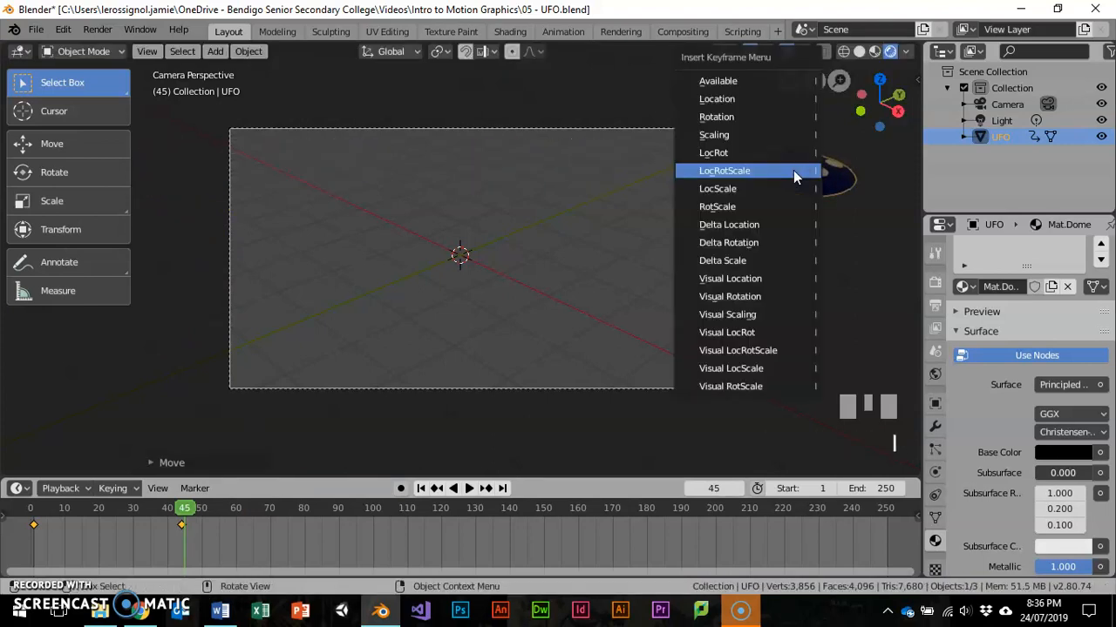
pyautogui.click(760, 92)
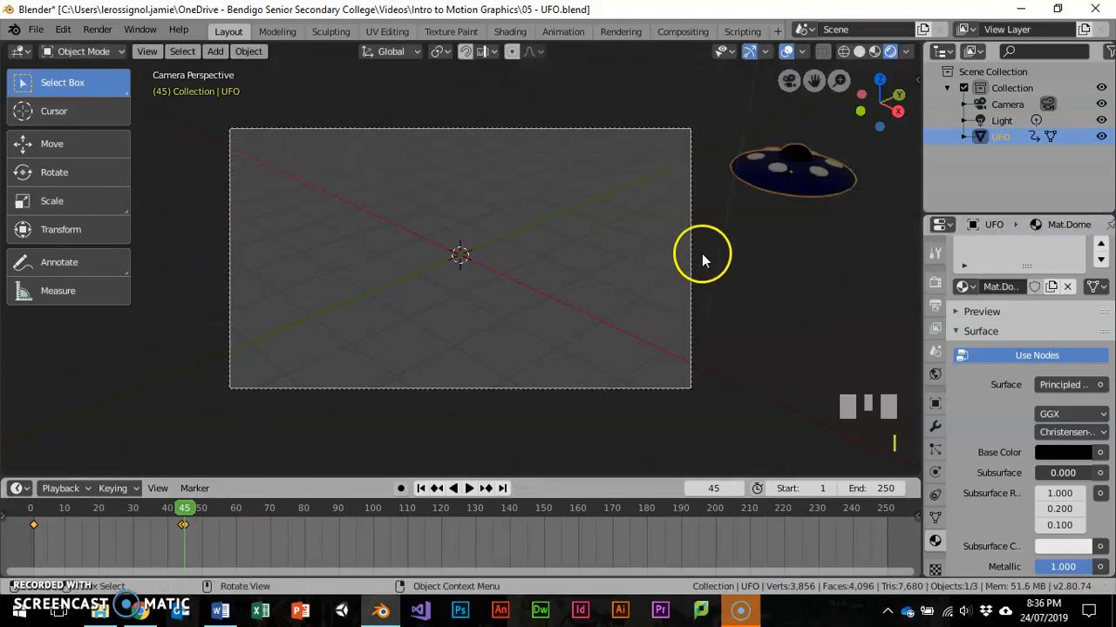
# - At frame 78, move the UFO back to the centre of the camera frame and insert a LocRotScale keyframe
pyautogui.click(297, 508)
pyautogui.press('g')
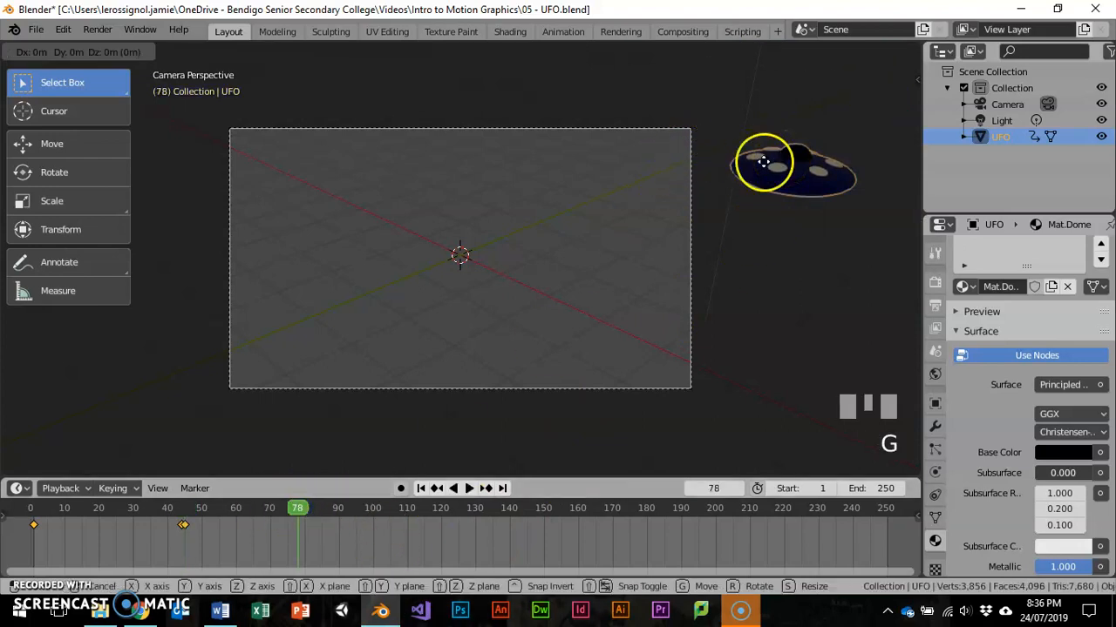
pyautogui.click(451, 245)
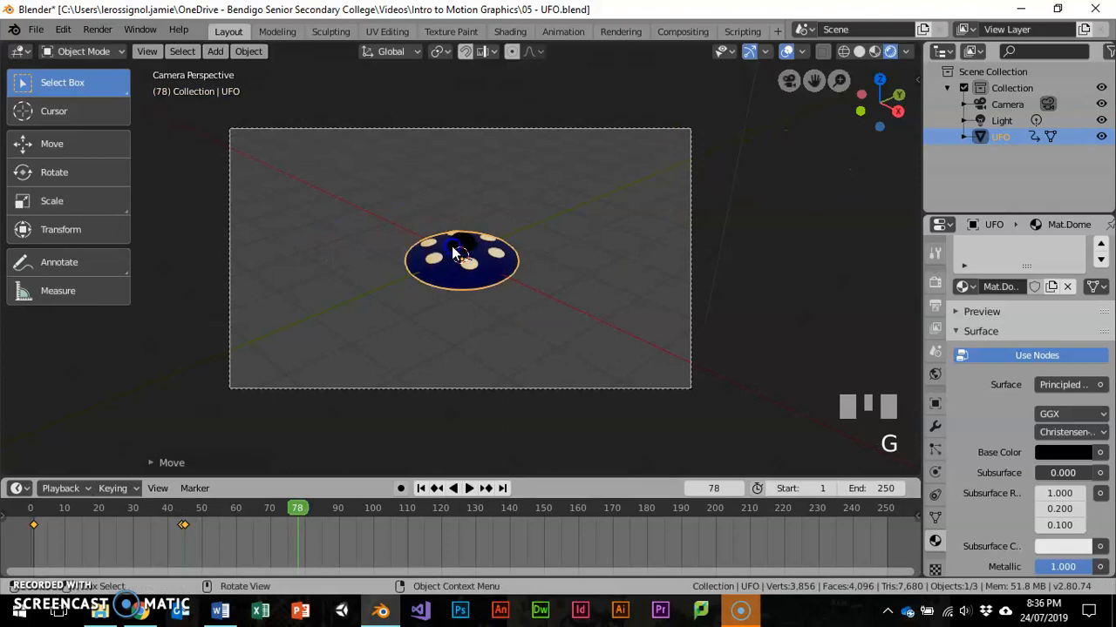
pyautogui.press('i')
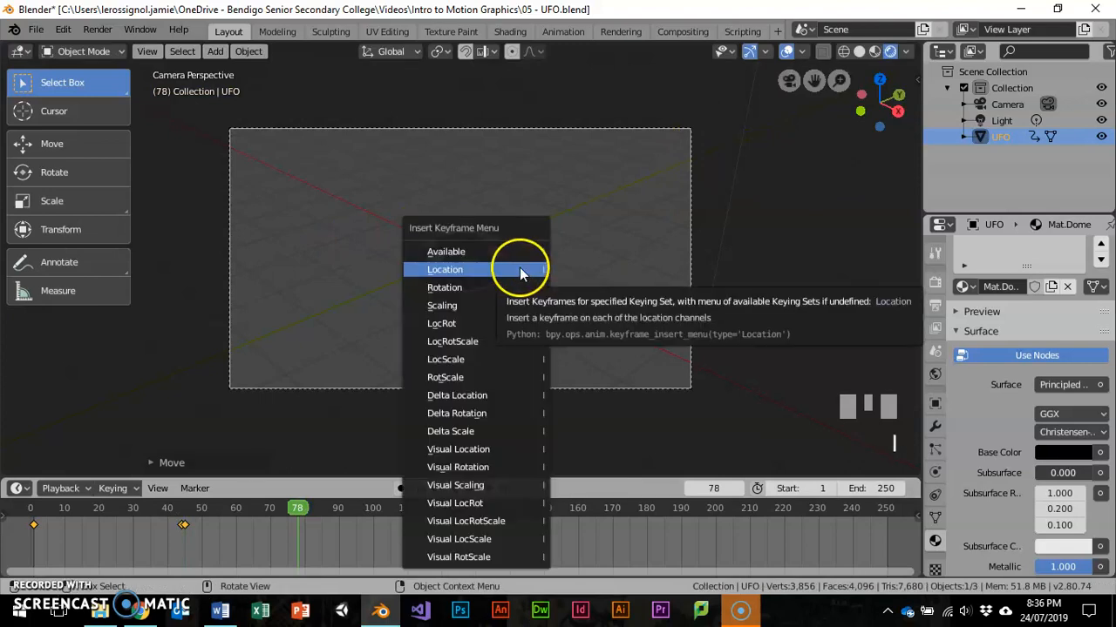
pyautogui.click(496, 343)
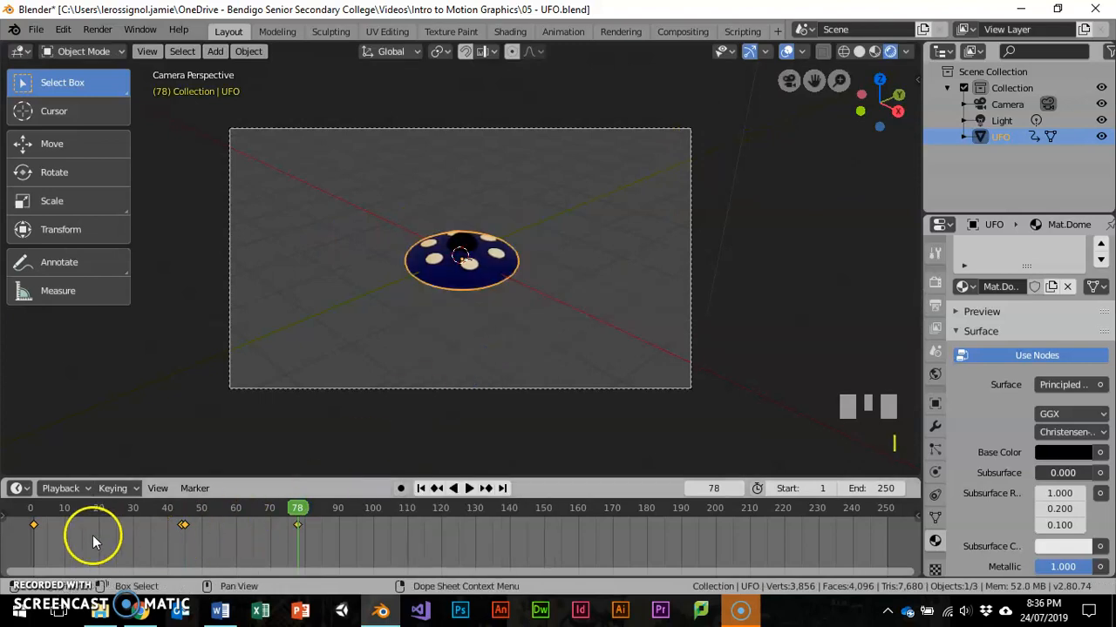
# - Return to frame 1 and show the UFO's object transform values
pyautogui.click(34, 525)
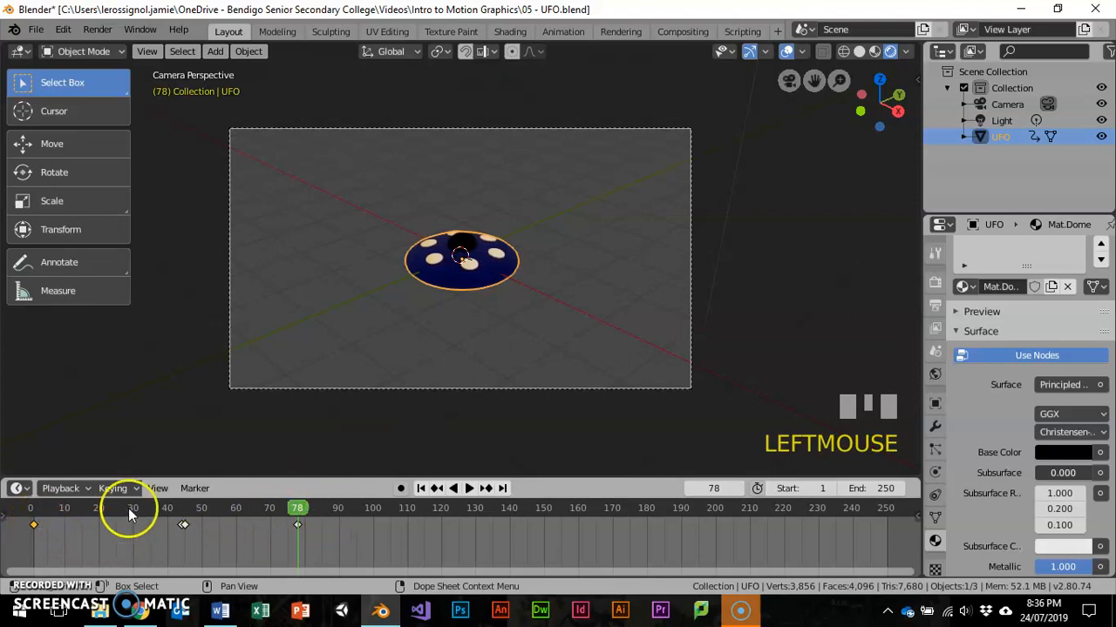
pyautogui.click(37, 512)
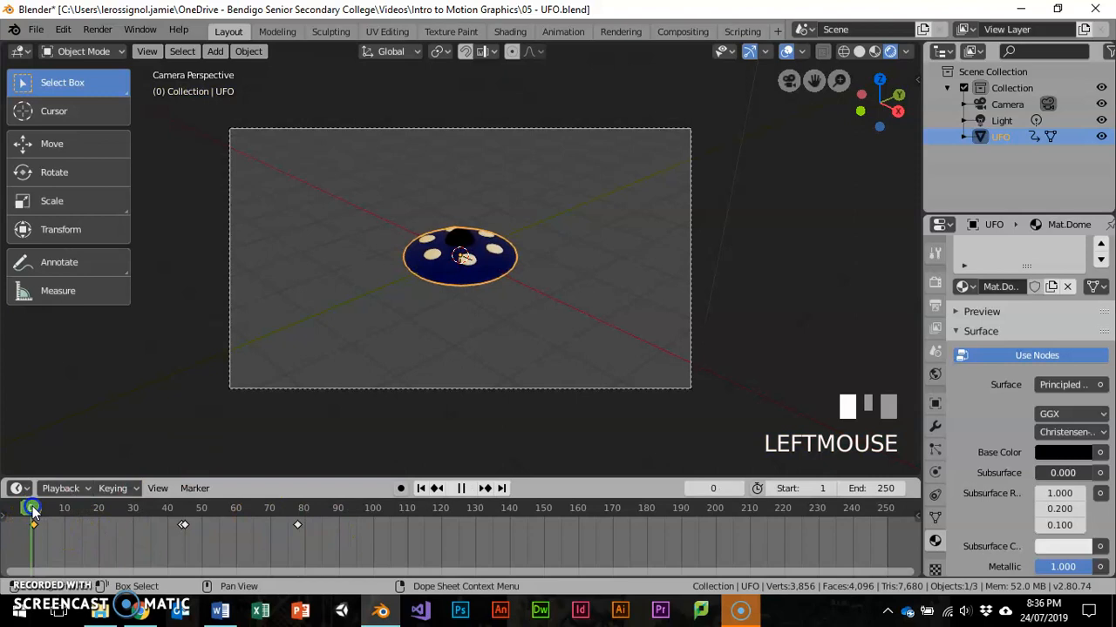
pyautogui.moveTo(38, 512); pyautogui.dragTo(33, 511)
pyautogui.click(935, 402)
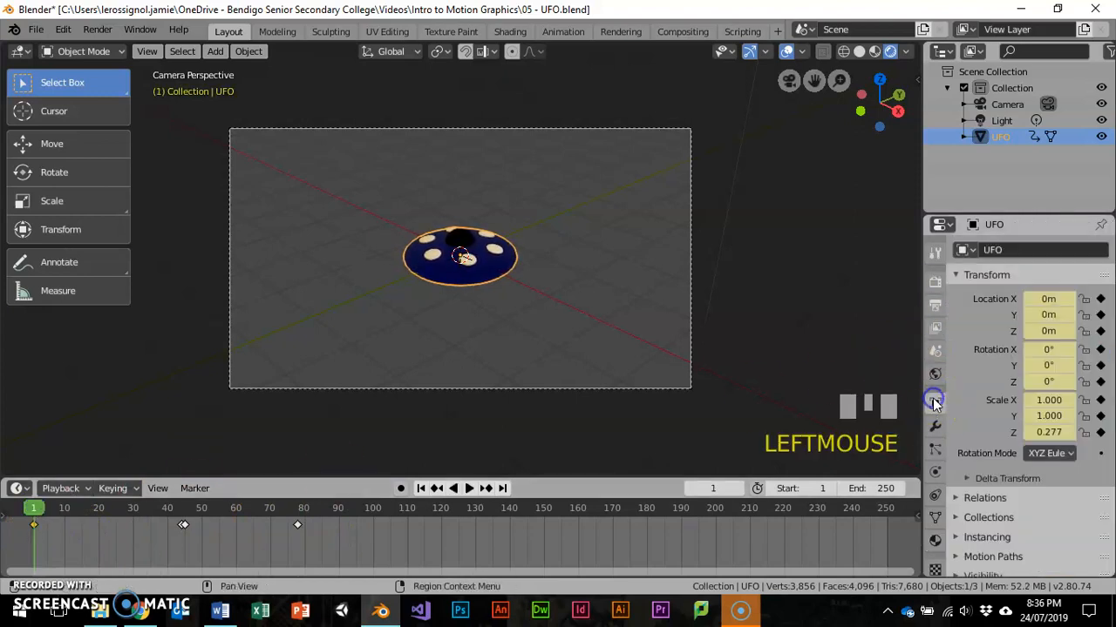
# - At frame 78, set the UFO's X, Y and Z location to 0 m and insert a LocRotScale keyframe again
pyautogui.click(298, 515)
pyautogui.click(1042, 298)
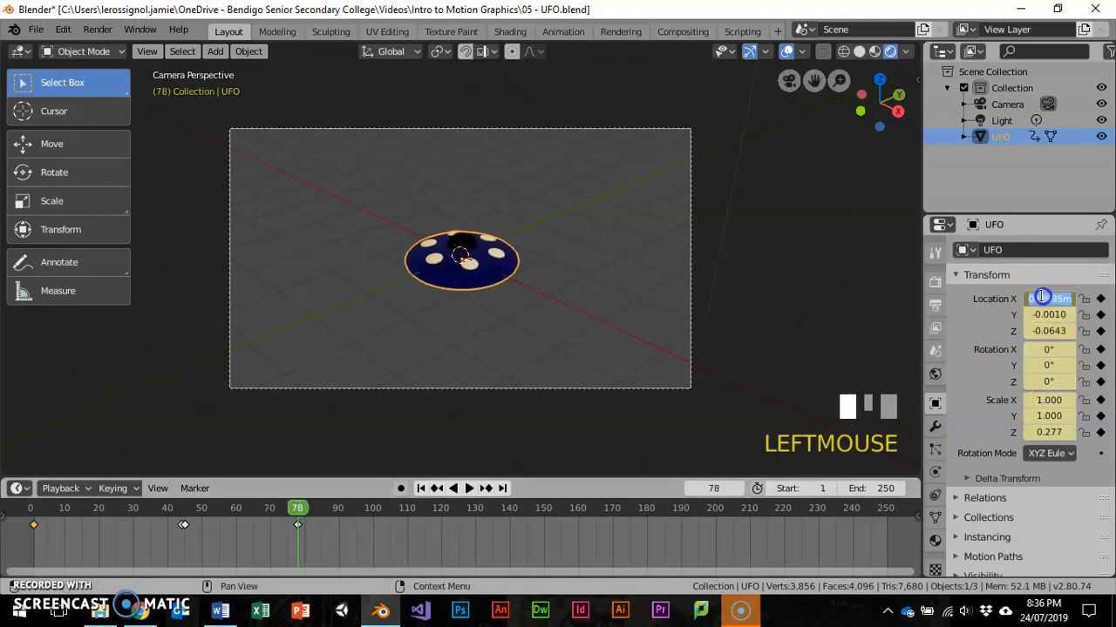
pyautogui.write('0')
pyautogui.press('Tab')
pyautogui.write('0')
pyautogui.press('Tab')
pyautogui.write('0')
pyautogui.press('Tab')
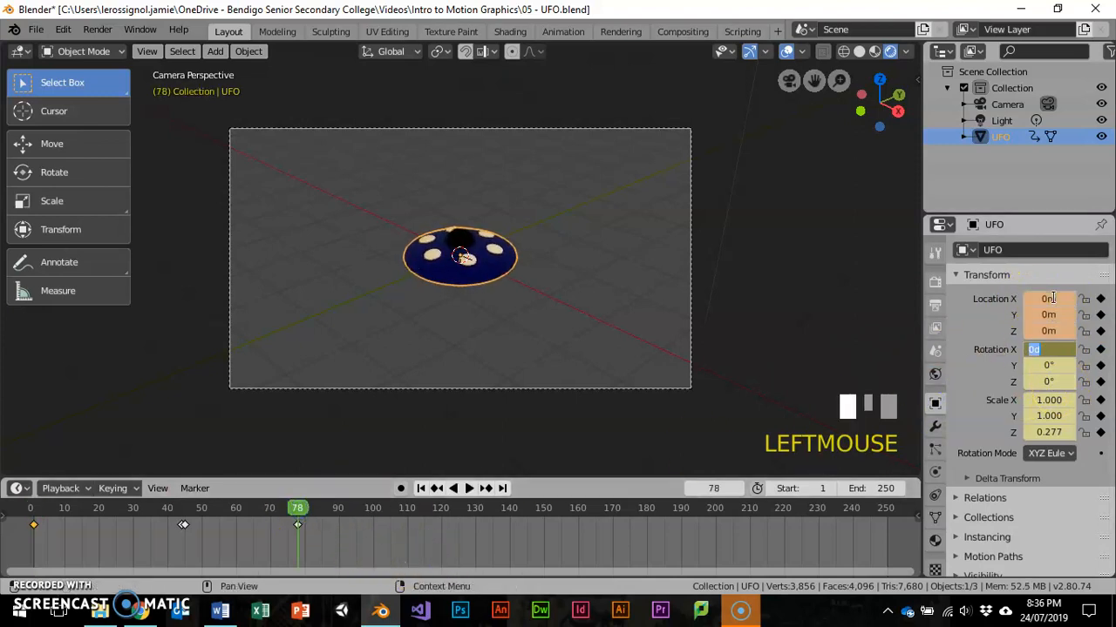
pyautogui.press('Return')
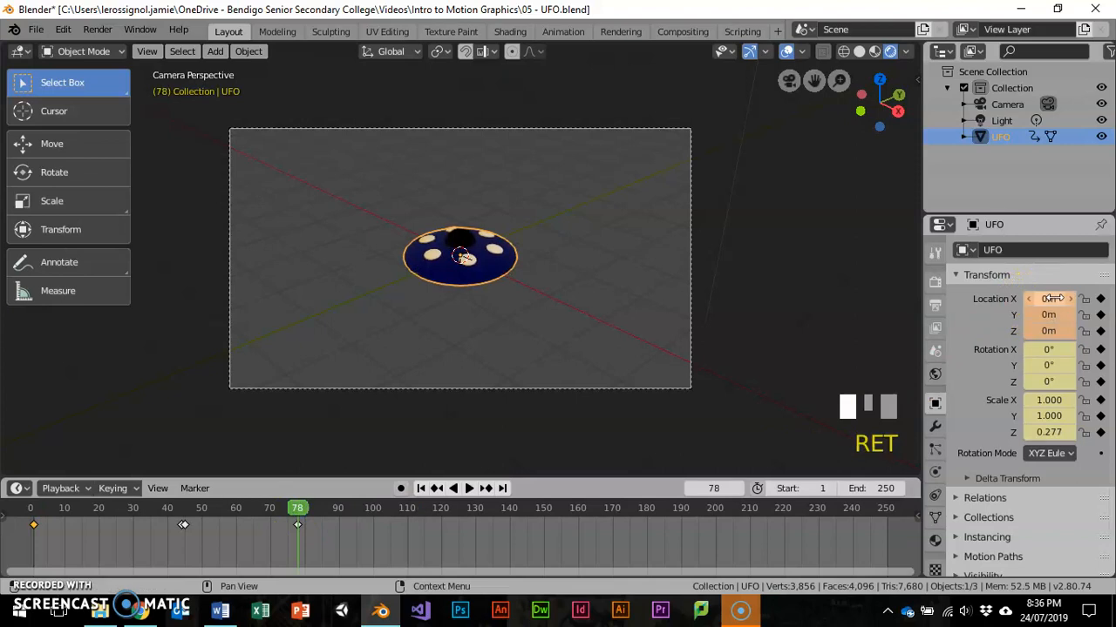
pyautogui.press('i')
pyautogui.click(529, 223)
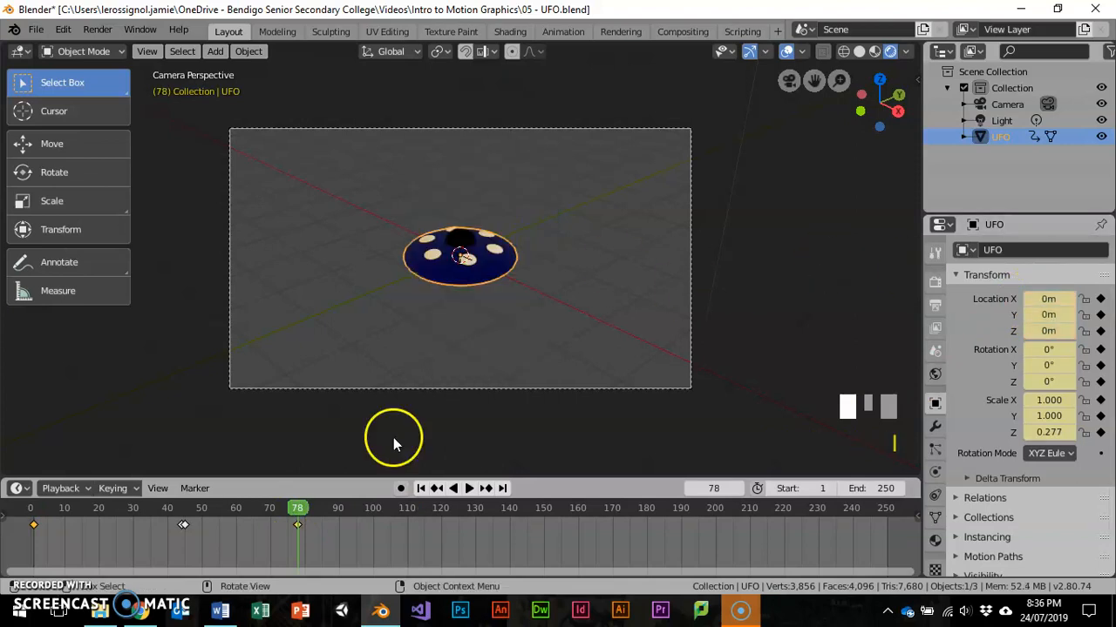
# - At frame 23, rotate the UFO 67° about the global Z axis and insert a Rotation keyframe
pyautogui.click(109, 513)
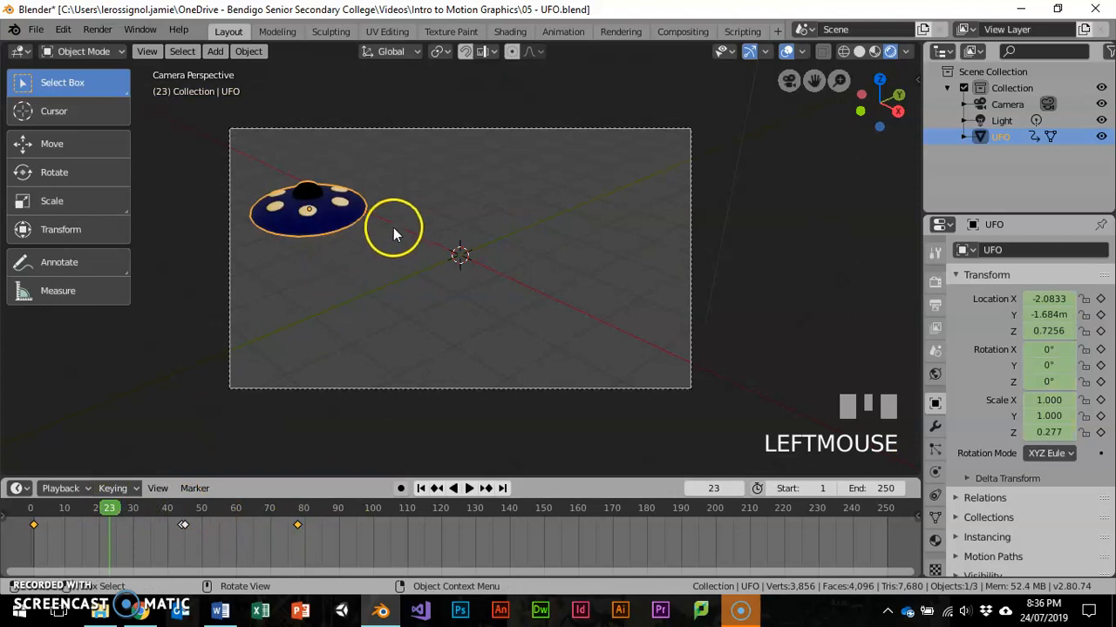
pyautogui.press('r')
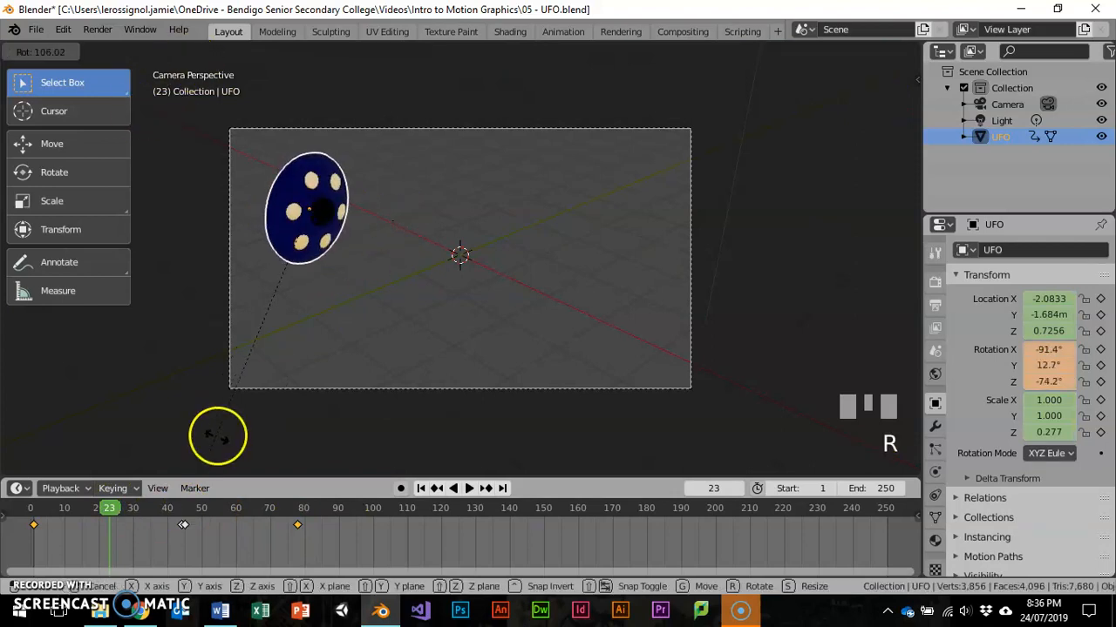
pyautogui.press('z')
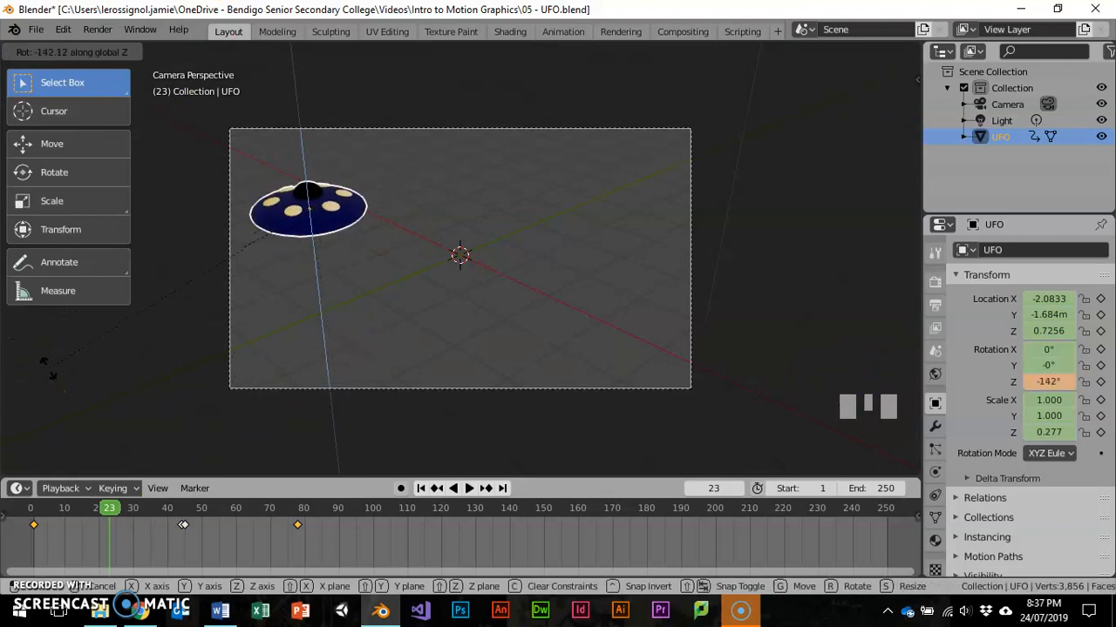
pyautogui.write('67')
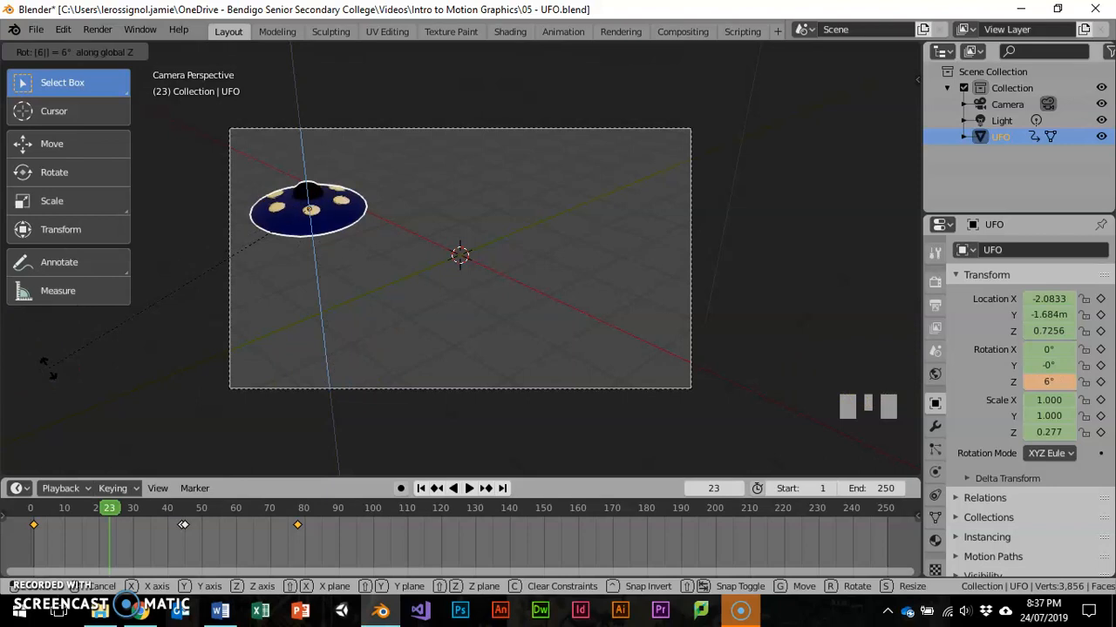
pyautogui.press('Return')
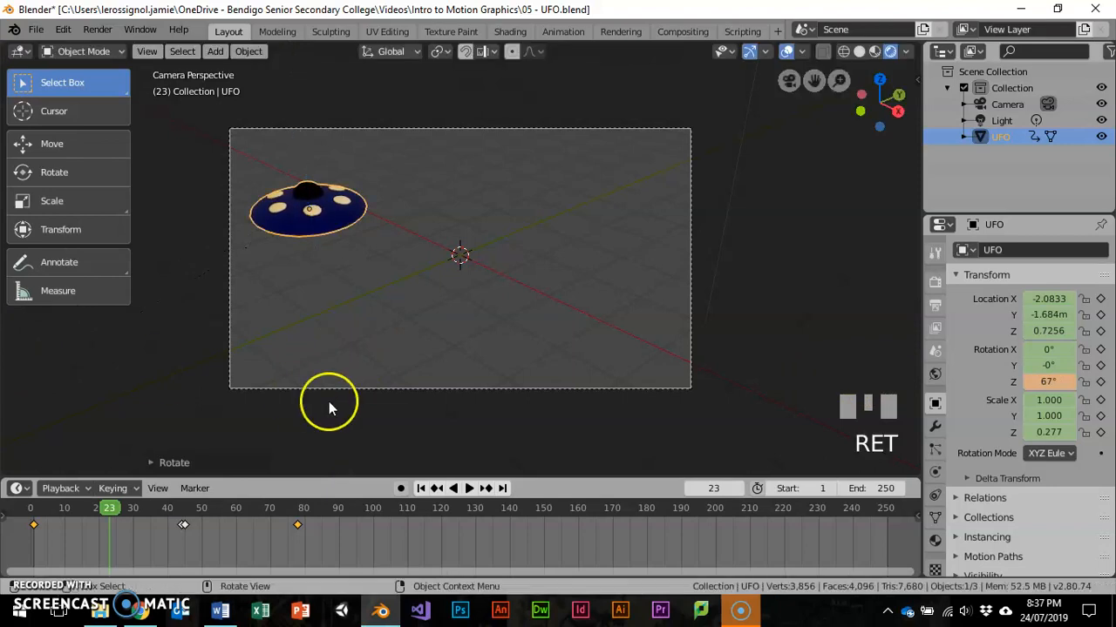
pyautogui.press('i')
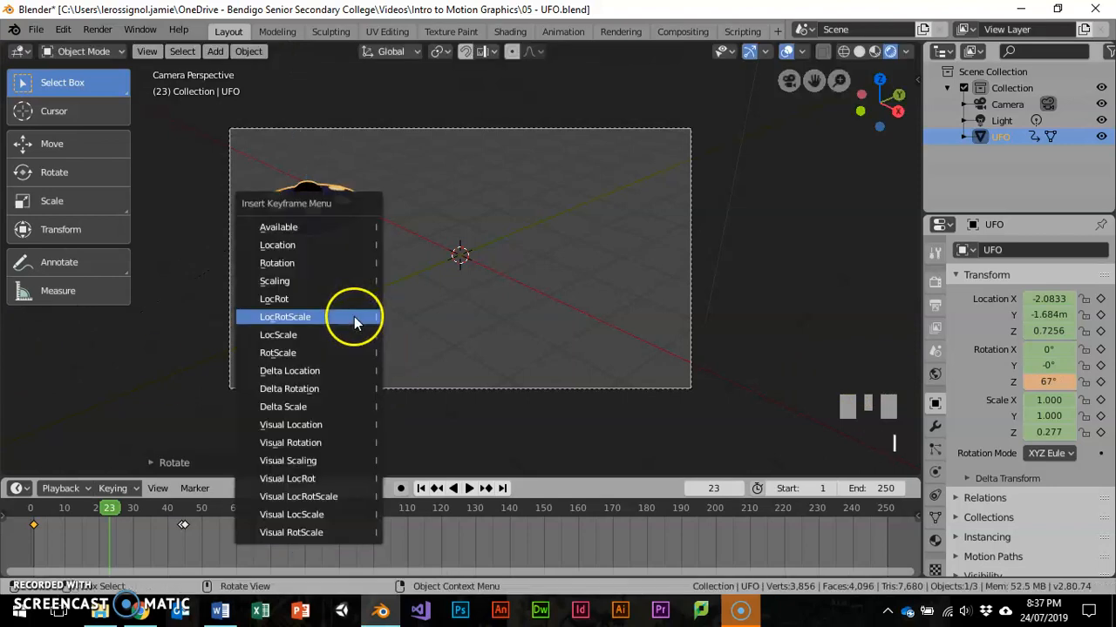
pyautogui.click(335, 261)
# - At frame 46, scale the UFO by 0.5 and insert a Scaling keyframe
pyautogui.moveTo(110, 508); pyautogui.dragTo(190, 508)
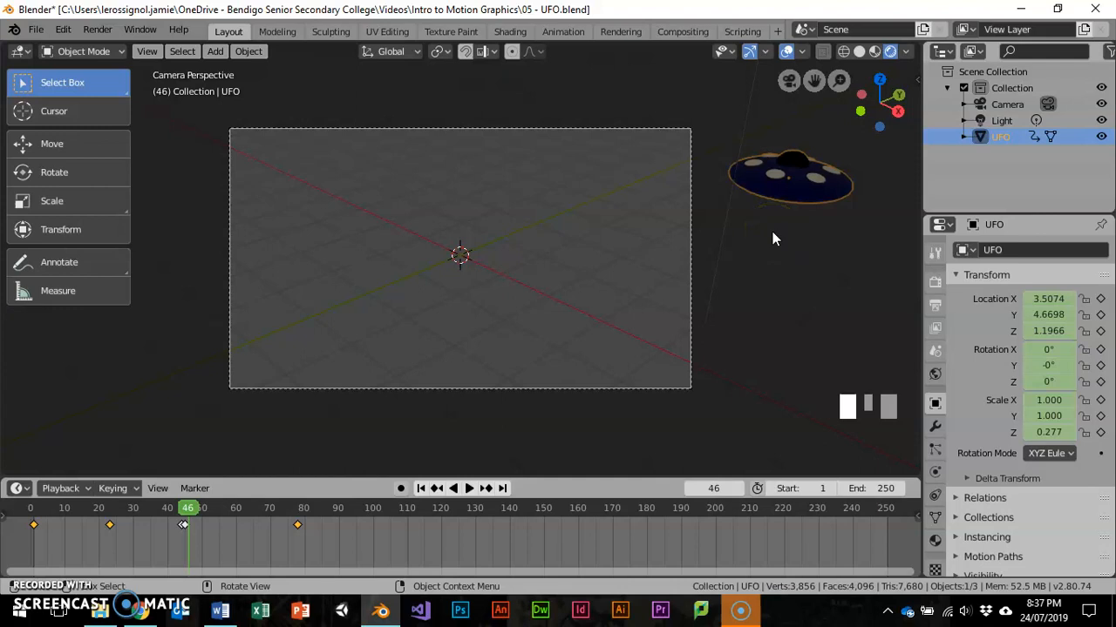
pyautogui.press('i')
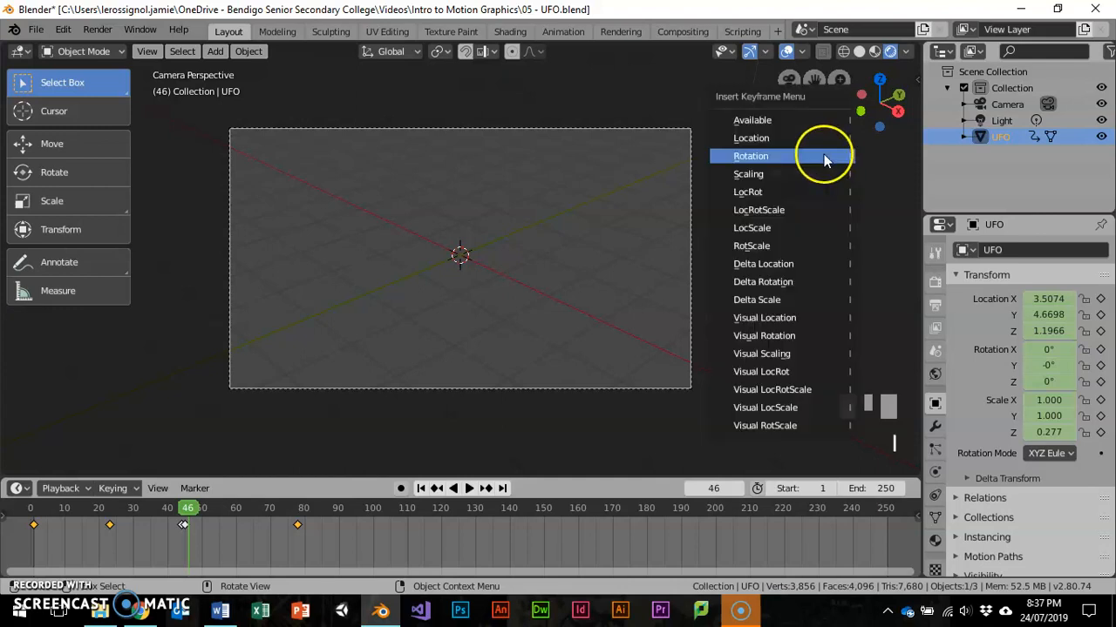
pyautogui.click(814, 181)
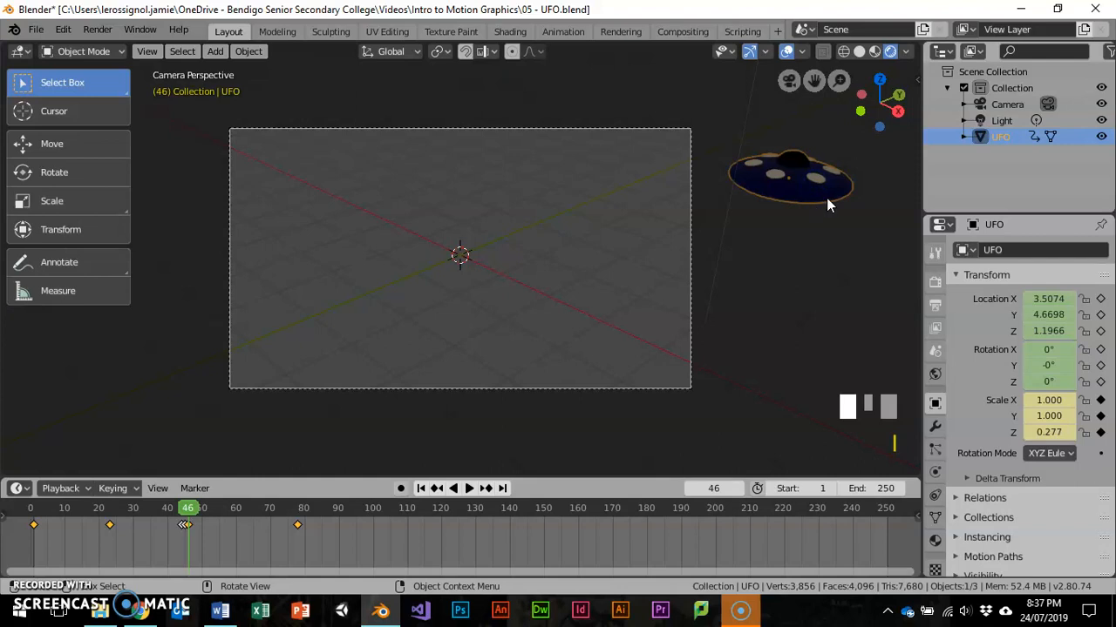
pyautogui.press('s')
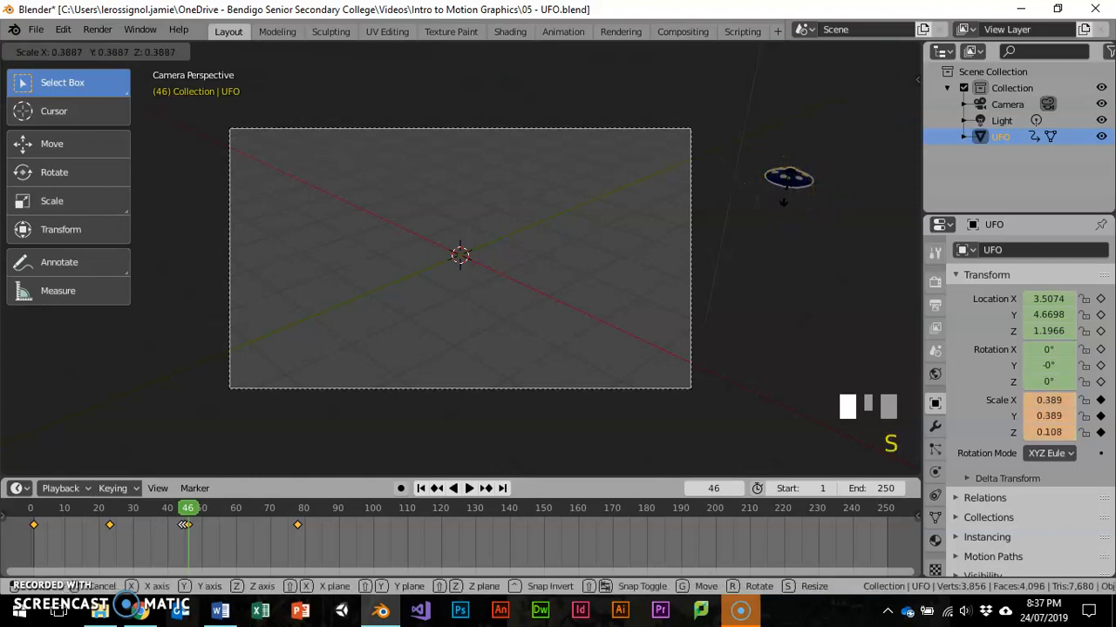
pyautogui.write('0.5')
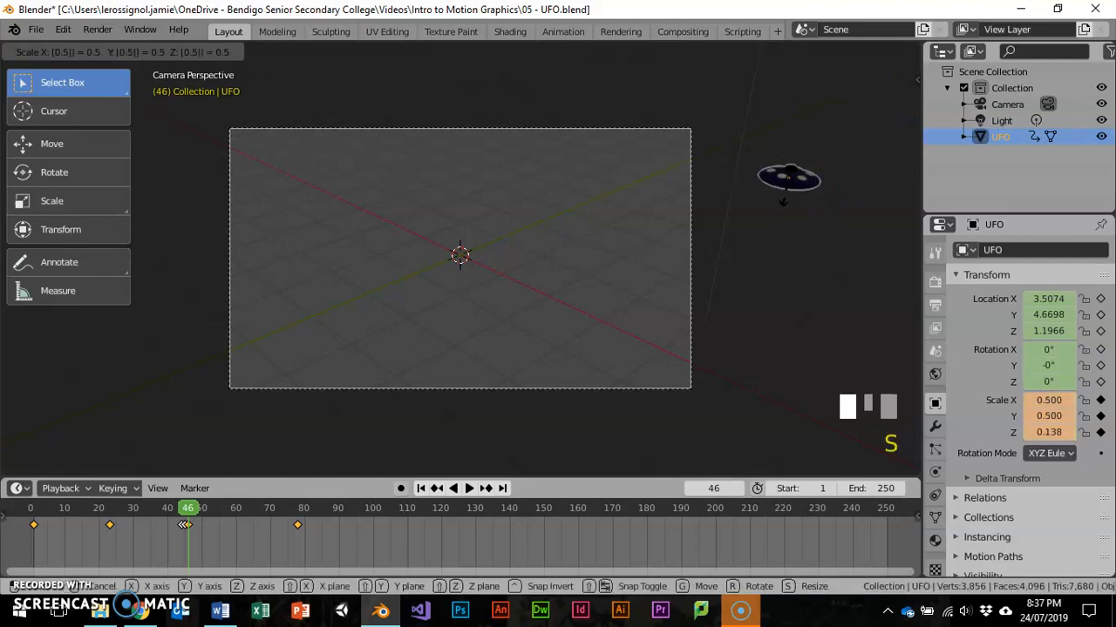
pyautogui.press('Return')
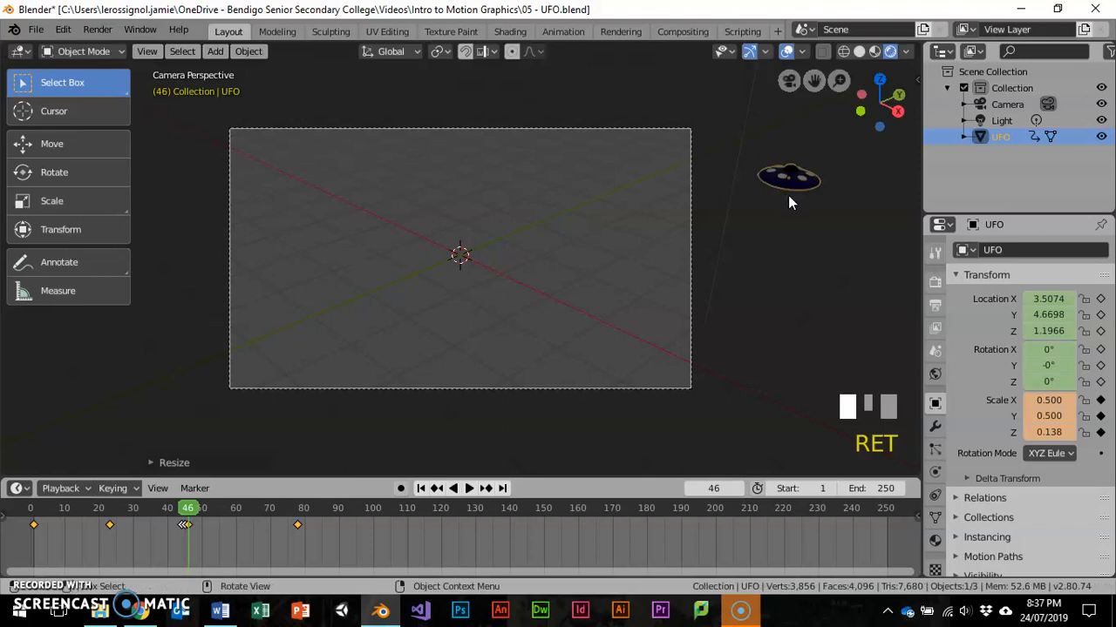
pyautogui.press('i')
pyautogui.click(790, 201)
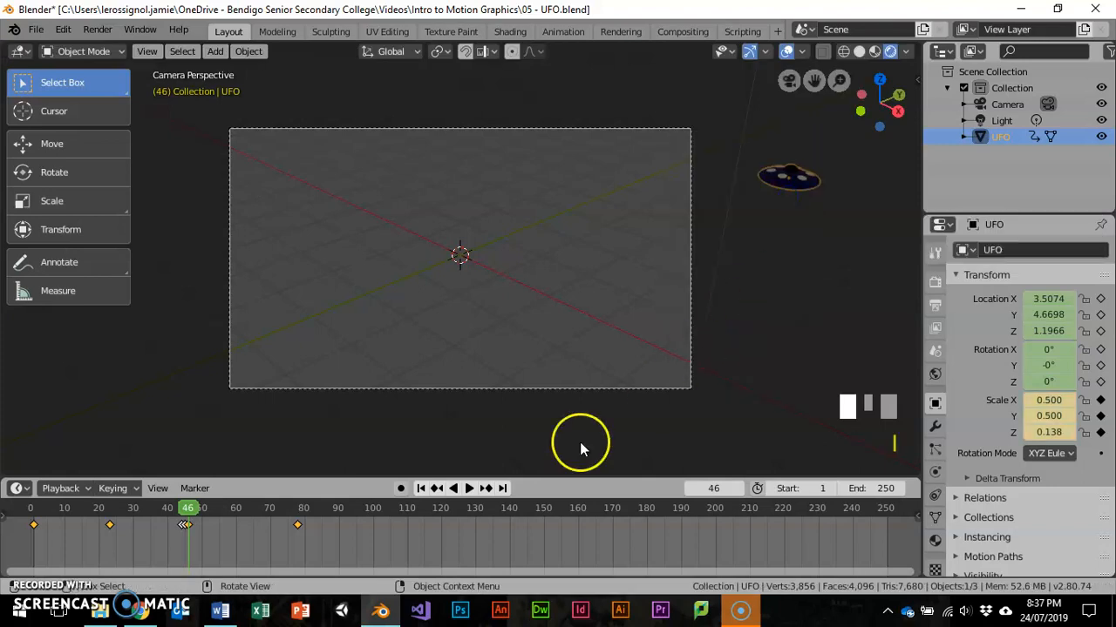
# - At frame 78, scale the UFO by 2 and insert a keyframe for it
pyautogui.moveTo(199, 510); pyautogui.dragTo(297, 509)
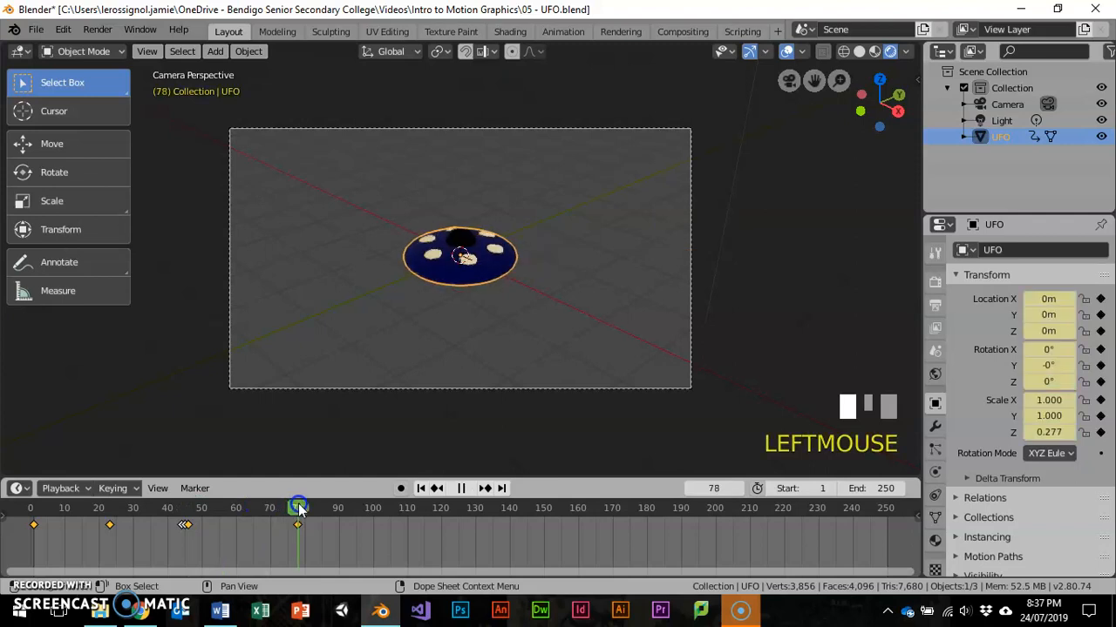
pyautogui.press('s')
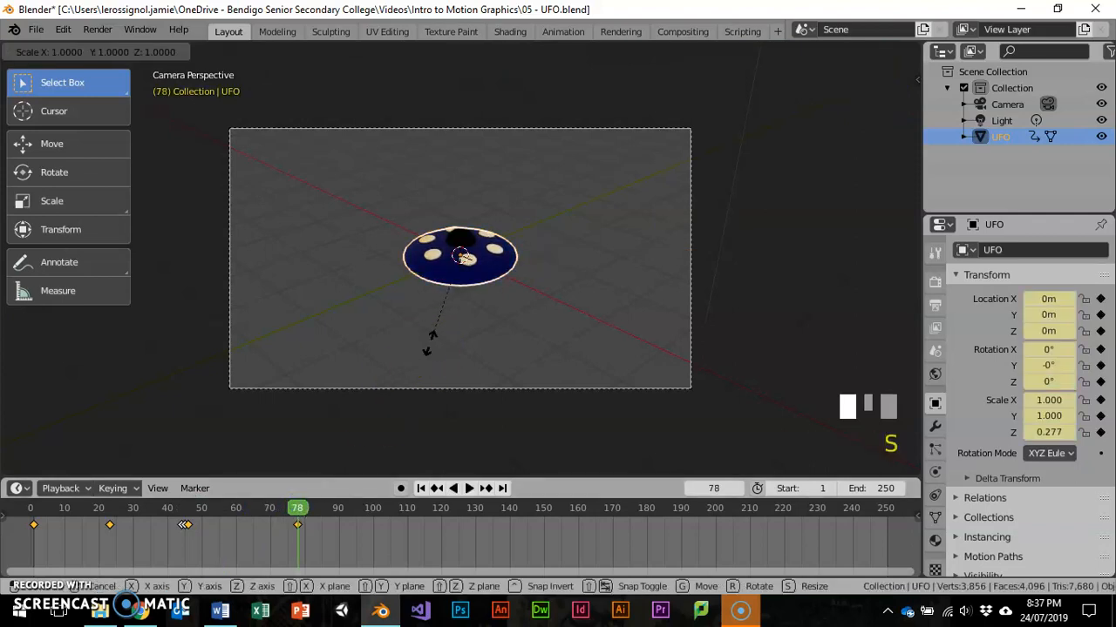
pyautogui.press('2')
pyautogui.press('Return')
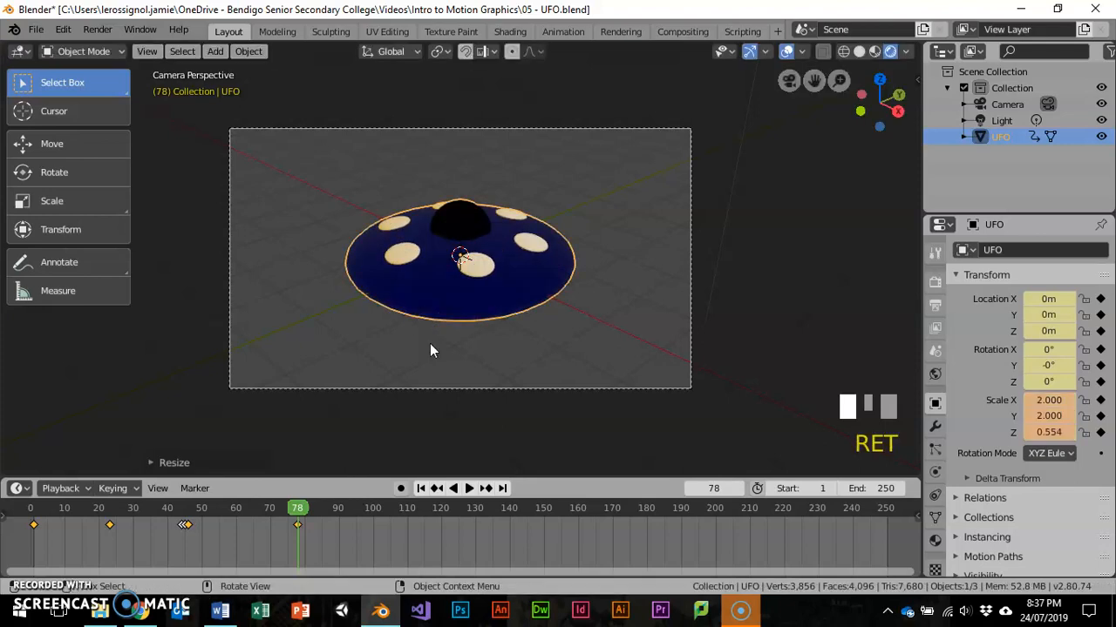
pyautogui.press('i')
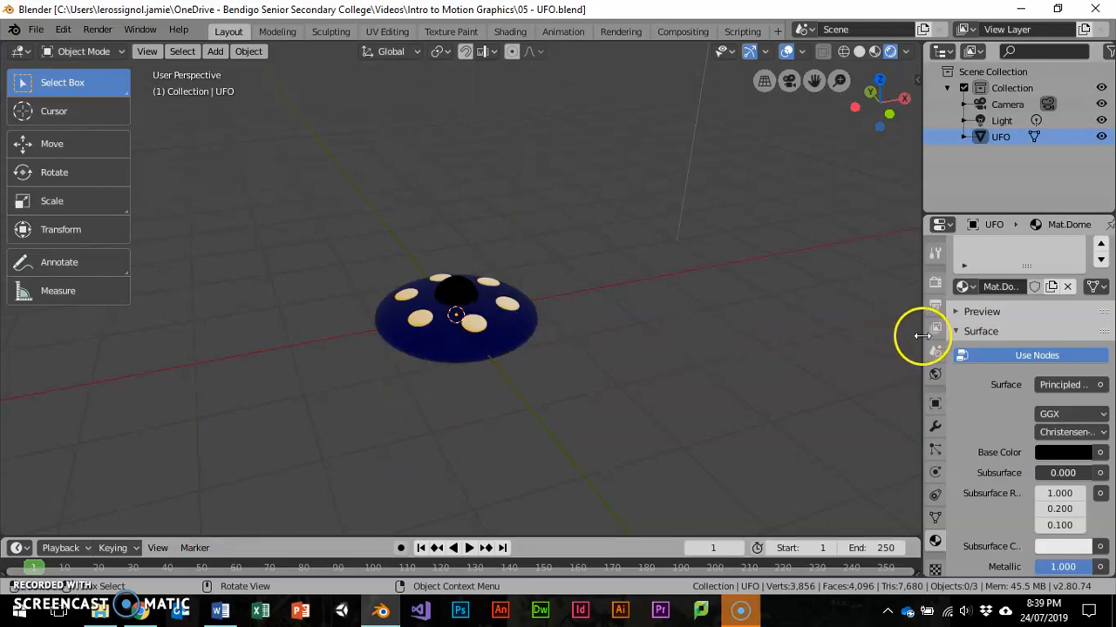
# - Widen the properties area slightly and bring up the file commands
pyautogui.moveTo(924, 336); pyautogui.dragTo(912, 339)
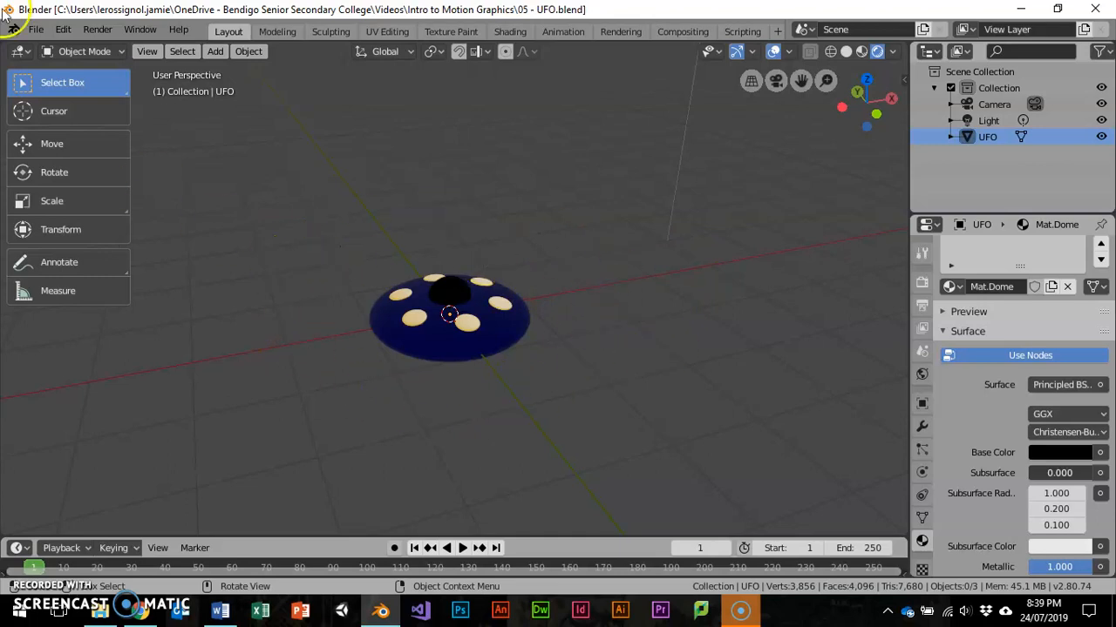
pyautogui.click(36, 28)
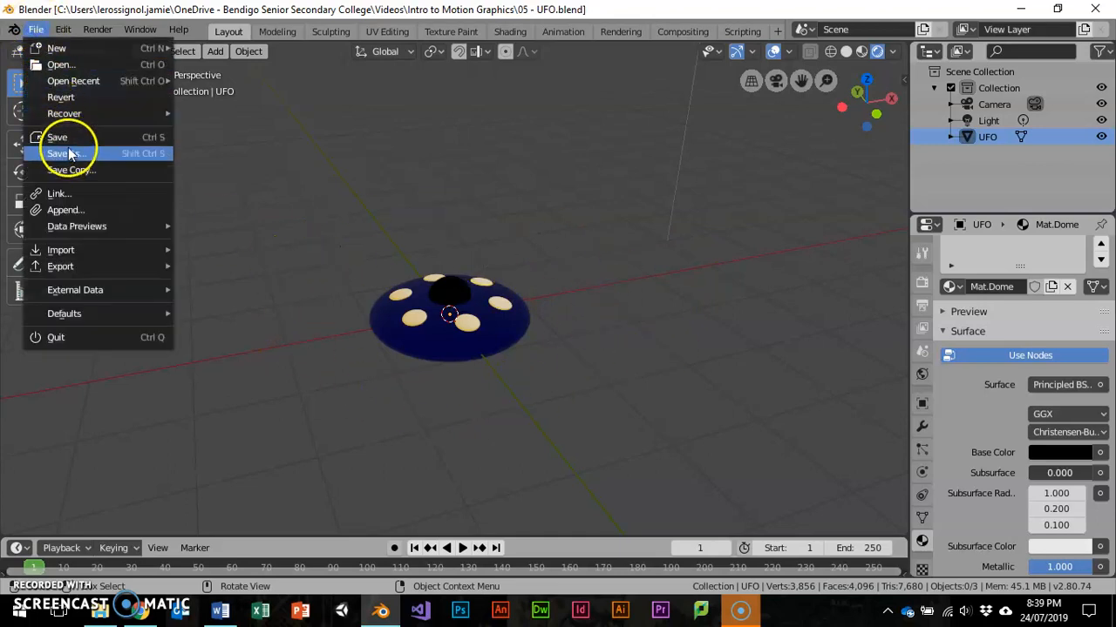